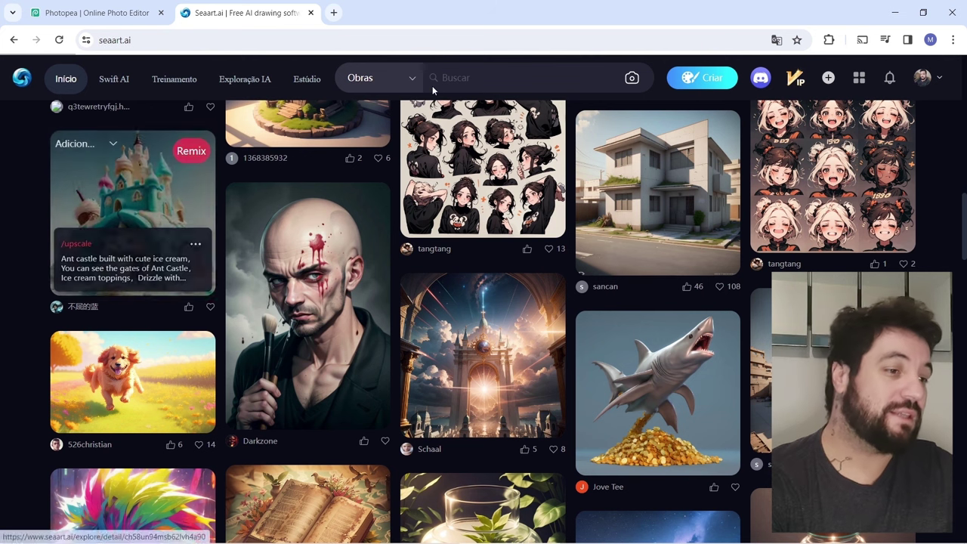
click(464, 79)
click(0, 342)
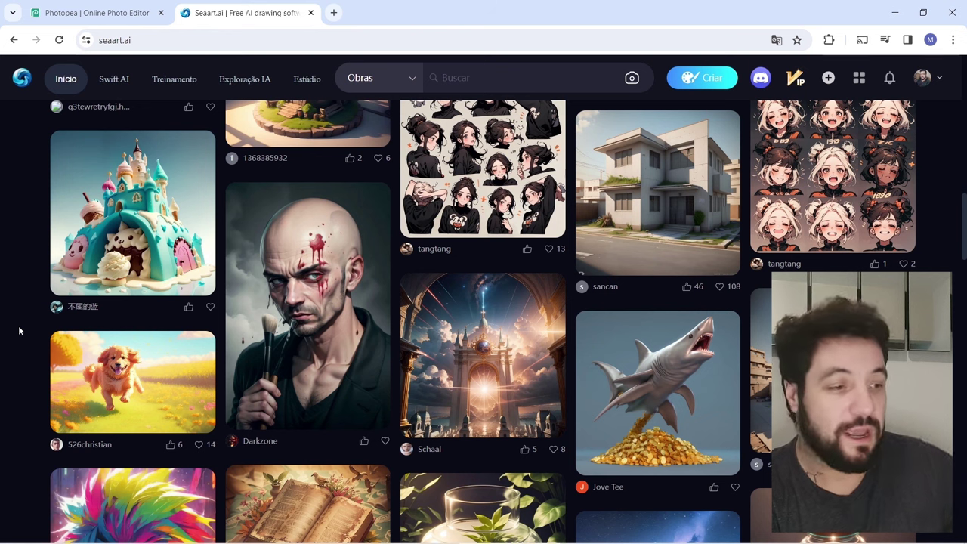
click(487, 74)
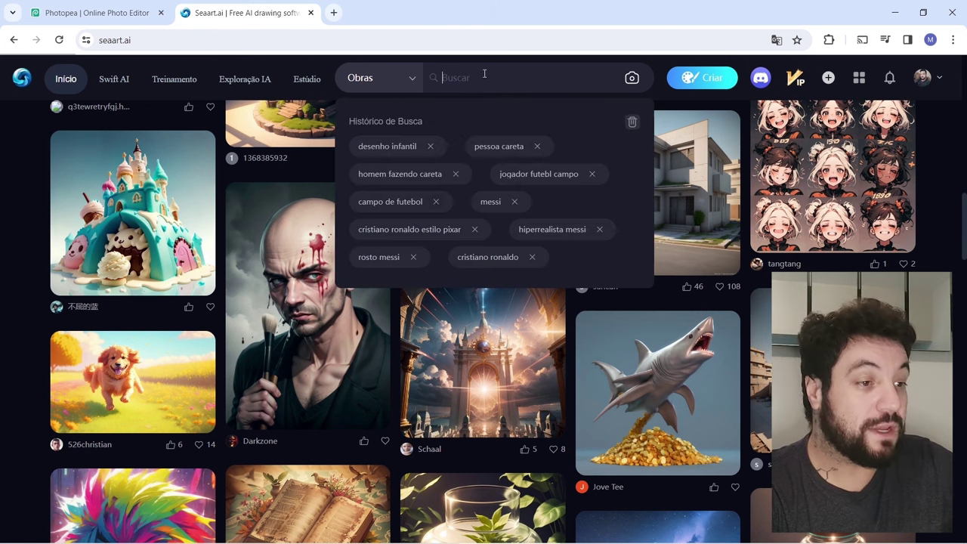
click(1, 363)
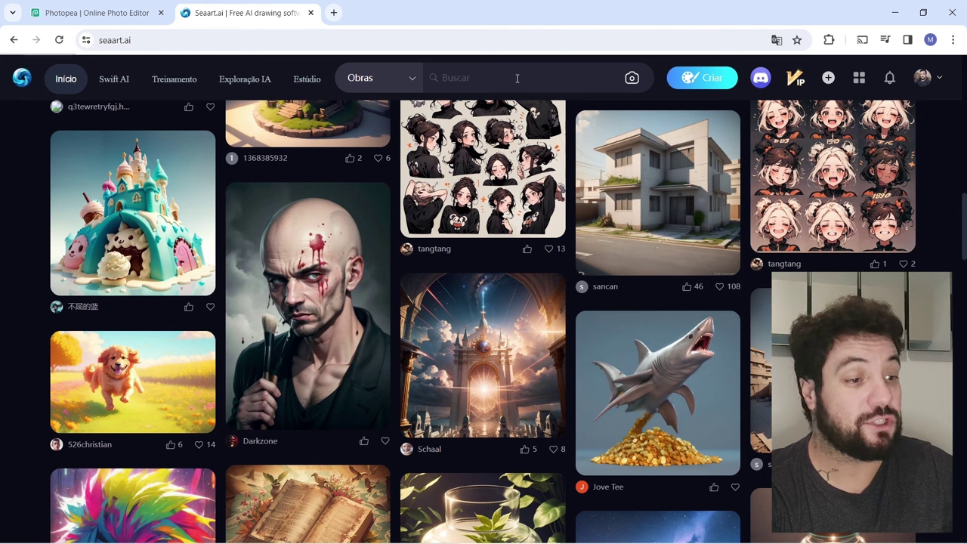
Step: Search the SeaArt artworks for "homem com capuz"
click(482, 77)
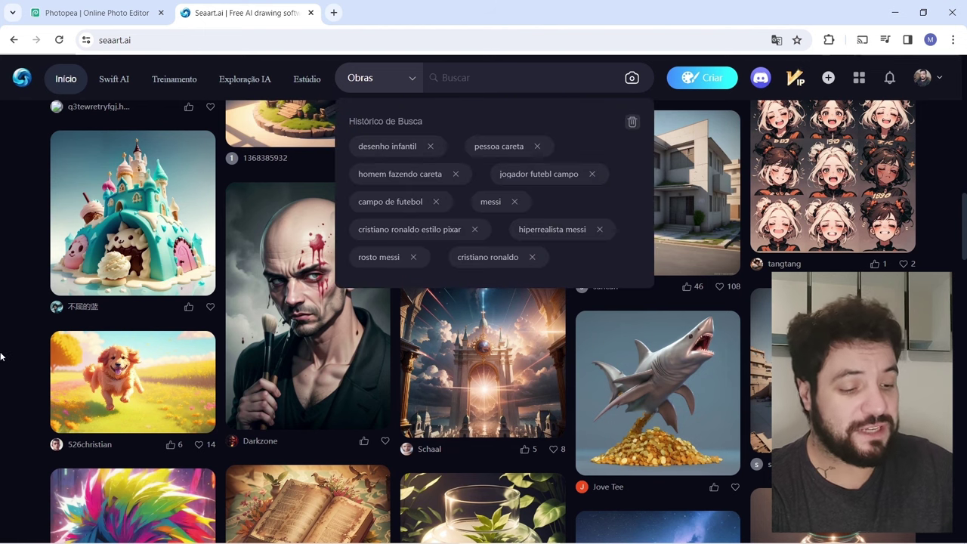
text(homem com capuz)
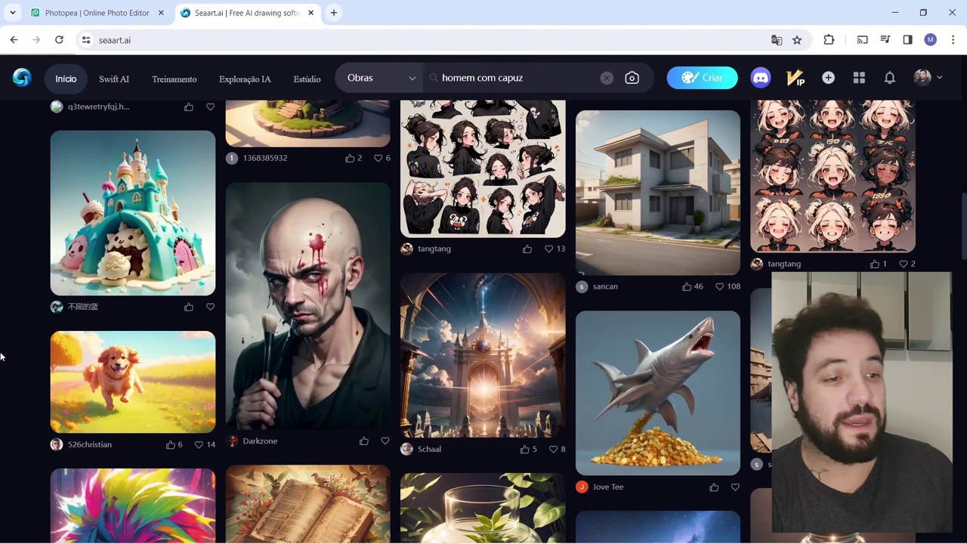
key(Return)
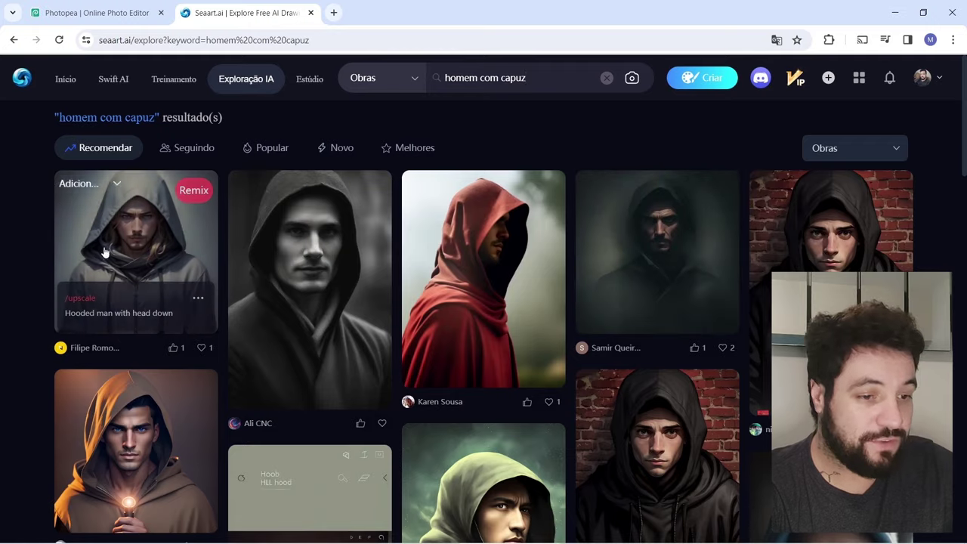
Step: Browse the hooded-man results and open the shadowy masked figure with a burning city in the background
scroll(297, 272, down, 15)
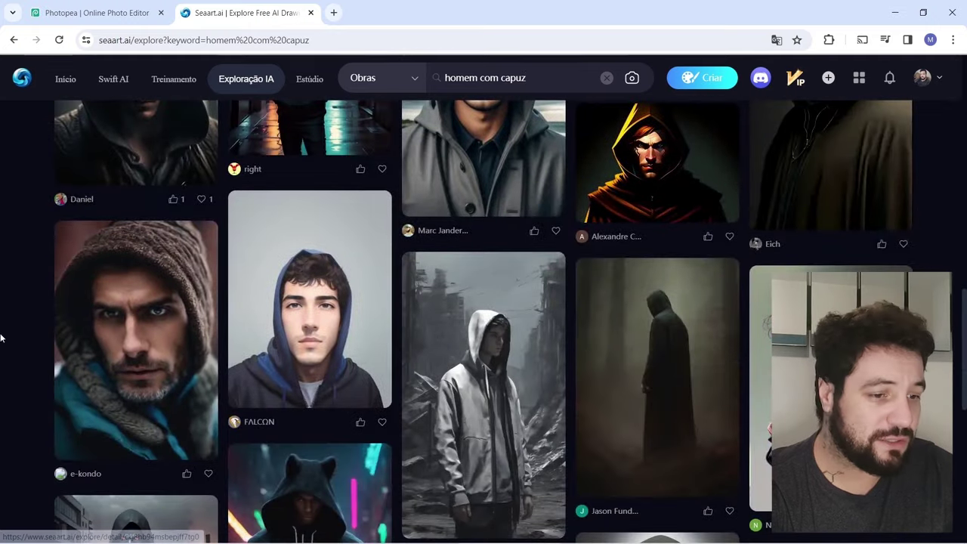
scroll(2, 336, down, 3)
scroll(2, 338, down, 3)
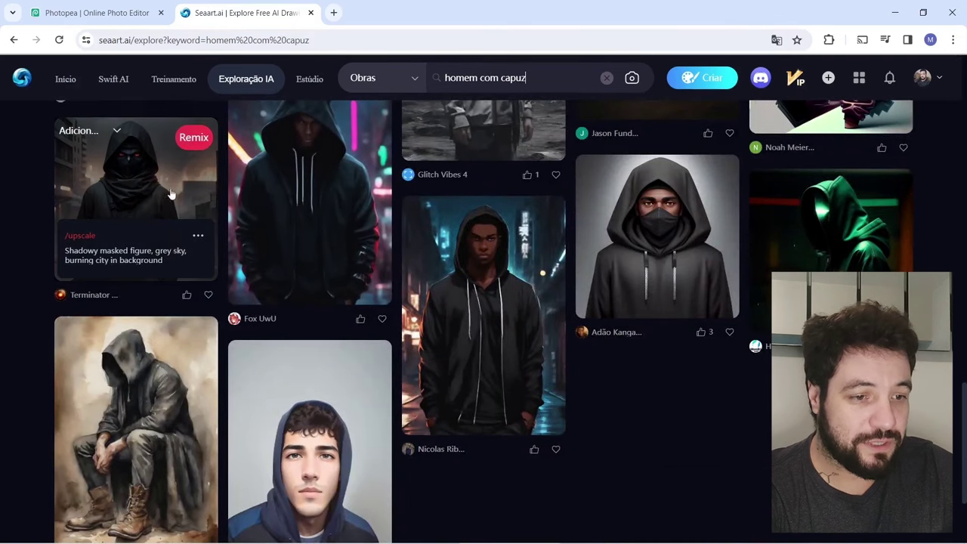
scroll(2, 408, down, 3)
scroll(590, 406, up, 2)
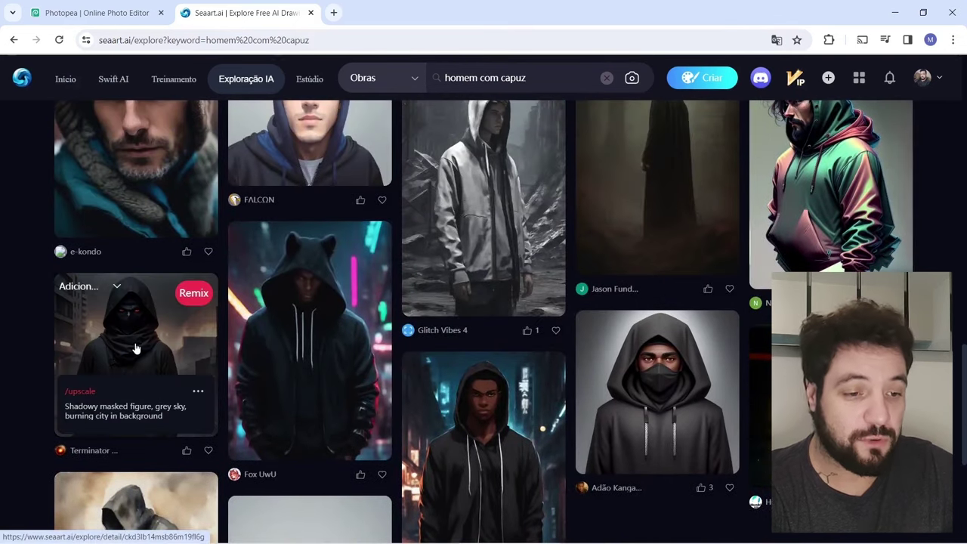
click(135, 346)
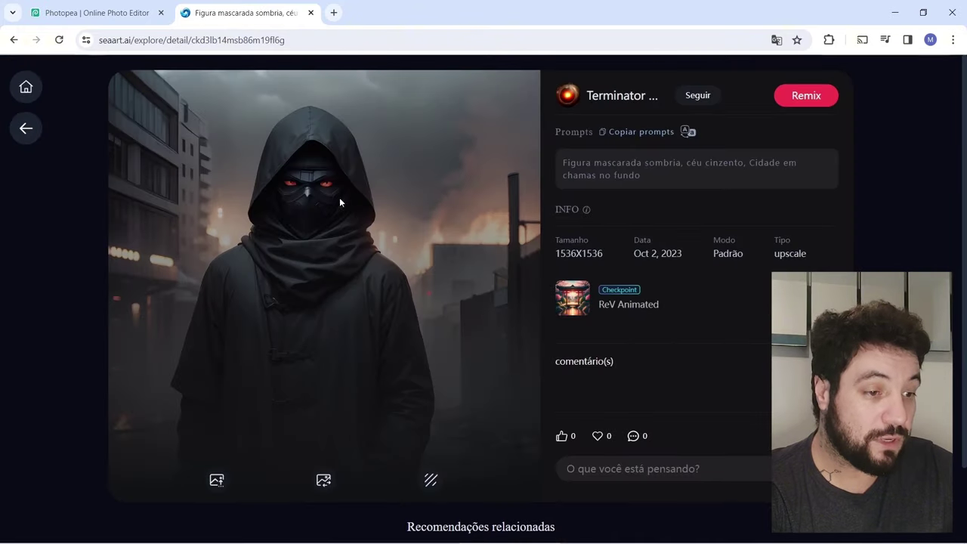
Step: Browse the related recommendations and open the image of a hooded techwear figure with a glowing red-orange LED mask
scroll(793, 254, down, 4)
scroll(477, 345, down, 3)
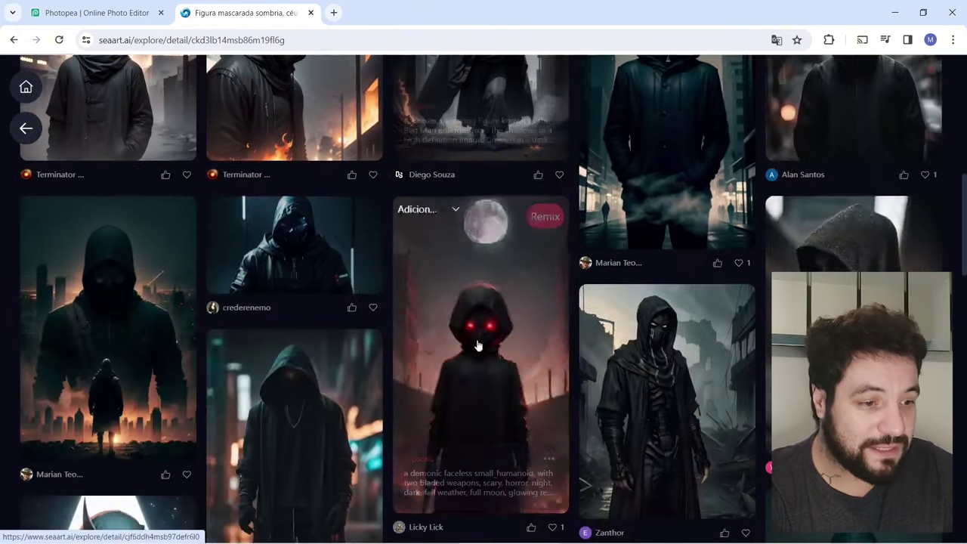
scroll(512, 261, down, 2)
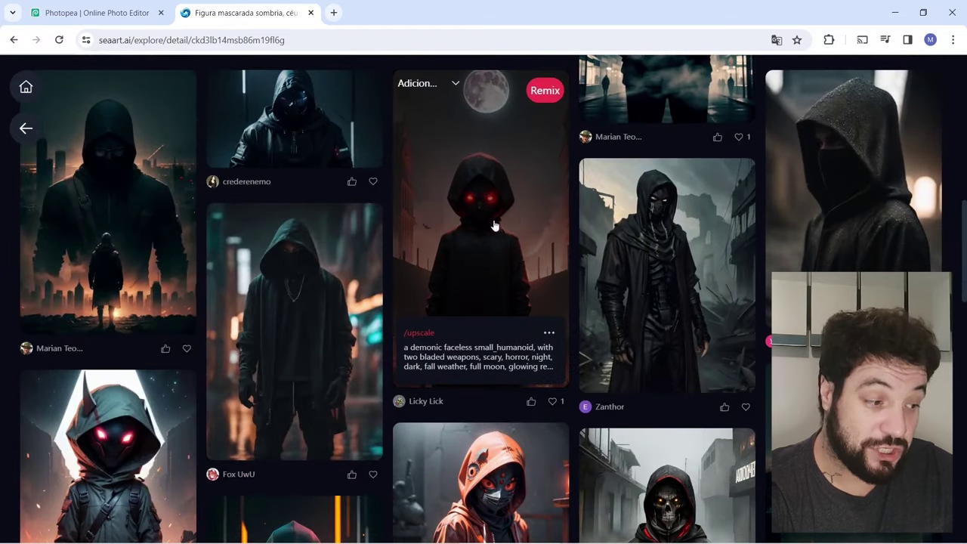
scroll(495, 225, down, 4)
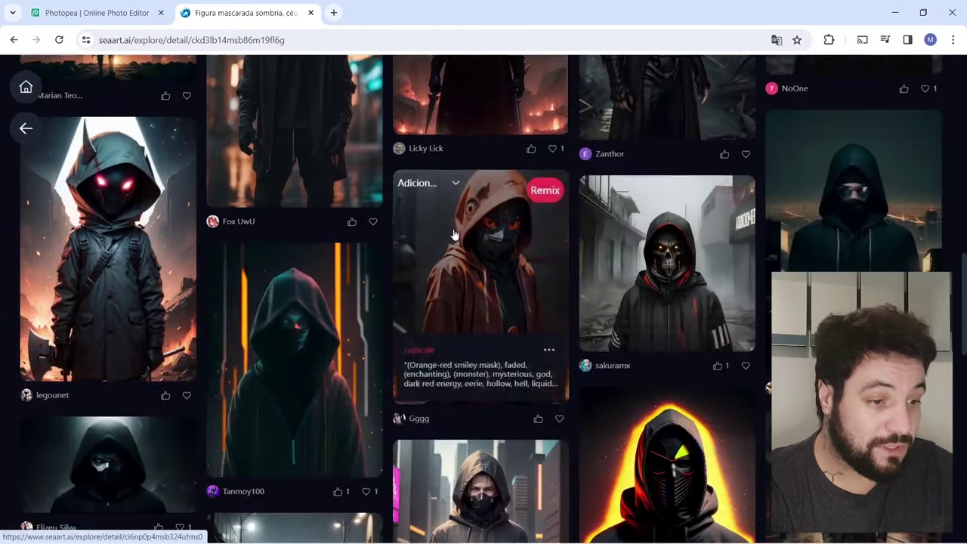
scroll(454, 235, down, 3)
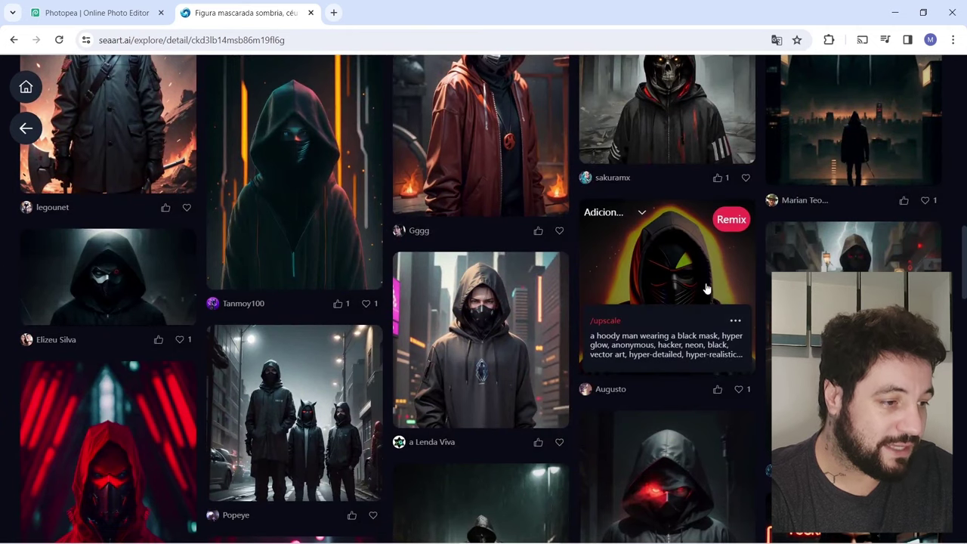
scroll(0, 307, down, 3)
scroll(45, 325, up, 3)
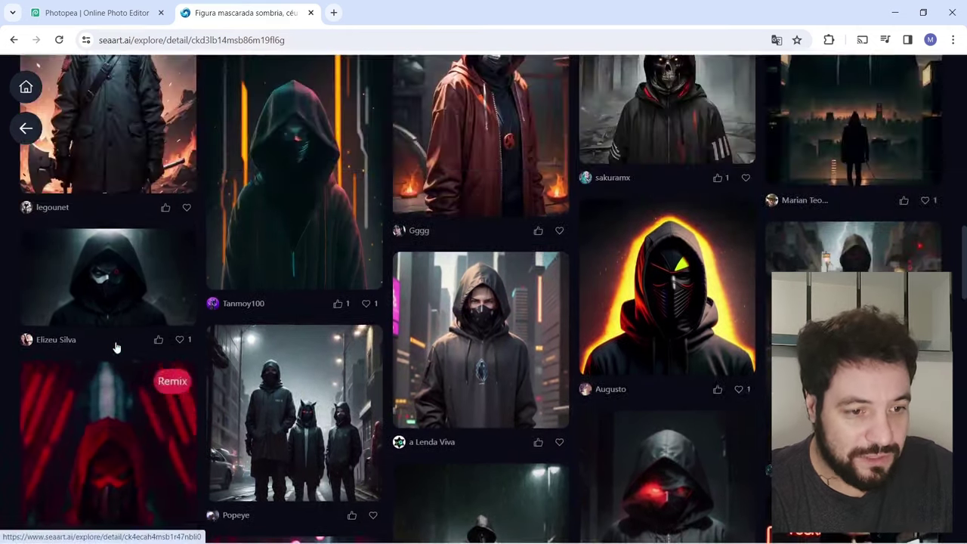
scroll(0, 385, down, 4)
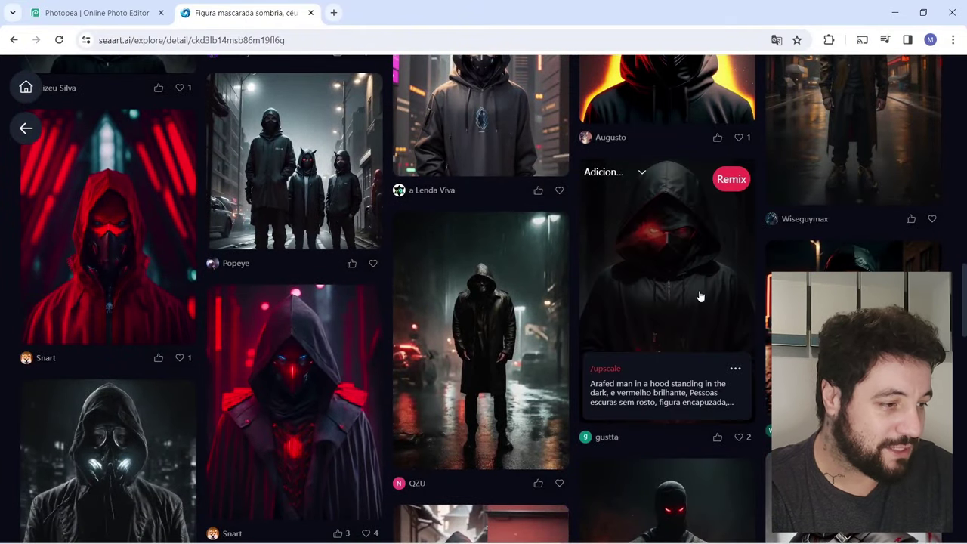
scroll(677, 287, down, 3)
scroll(576, 353, down, 6)
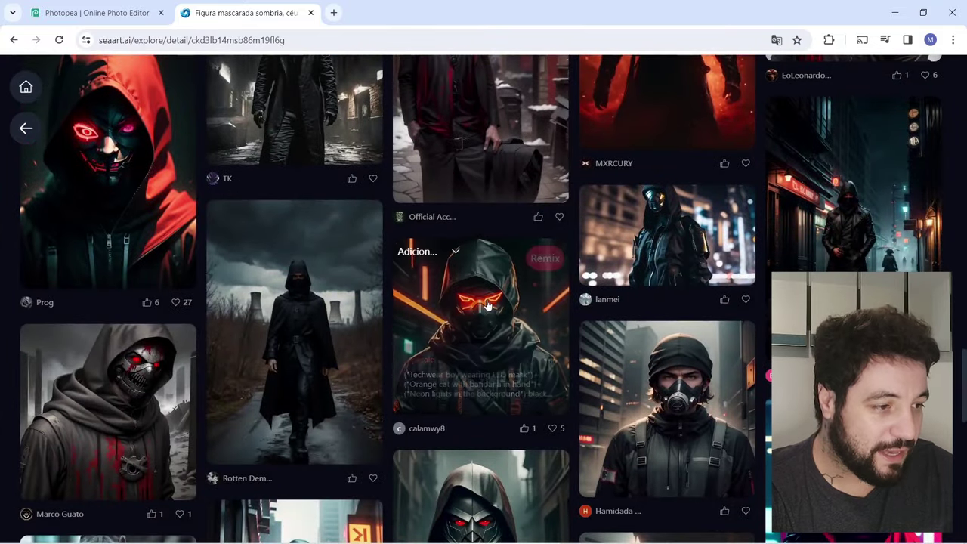
click(477, 305)
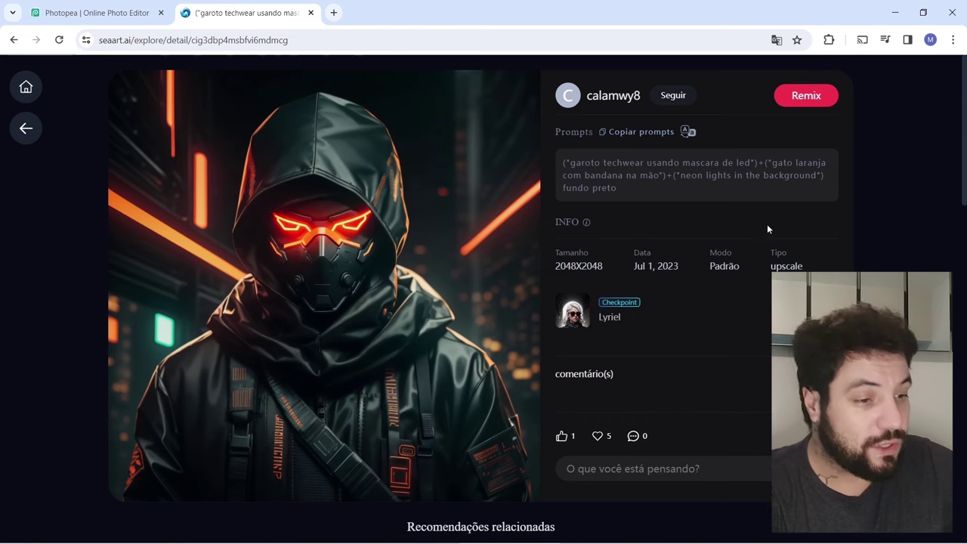
Step: Open the remove.bg website in a new browser tab
mouse_move(424, 232)
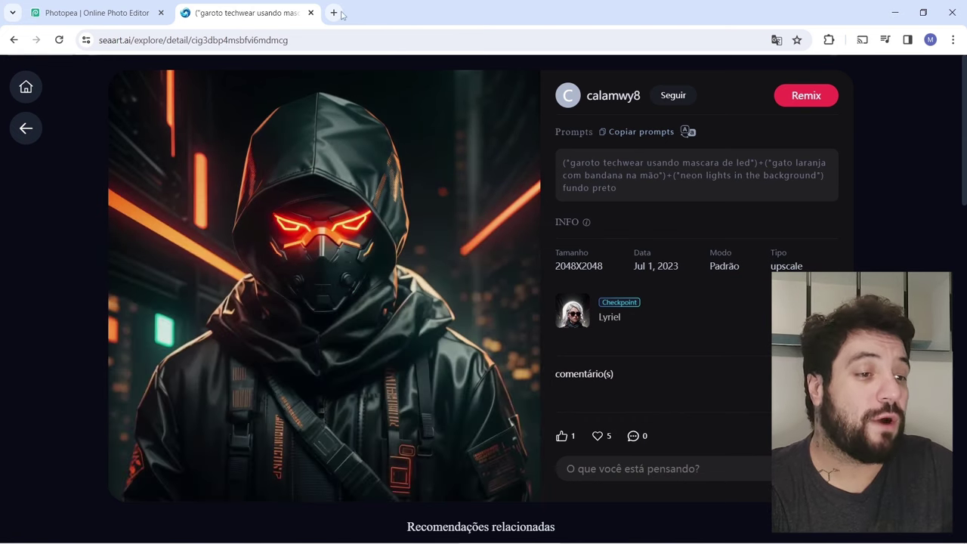
click(337, 12)
text(remove)
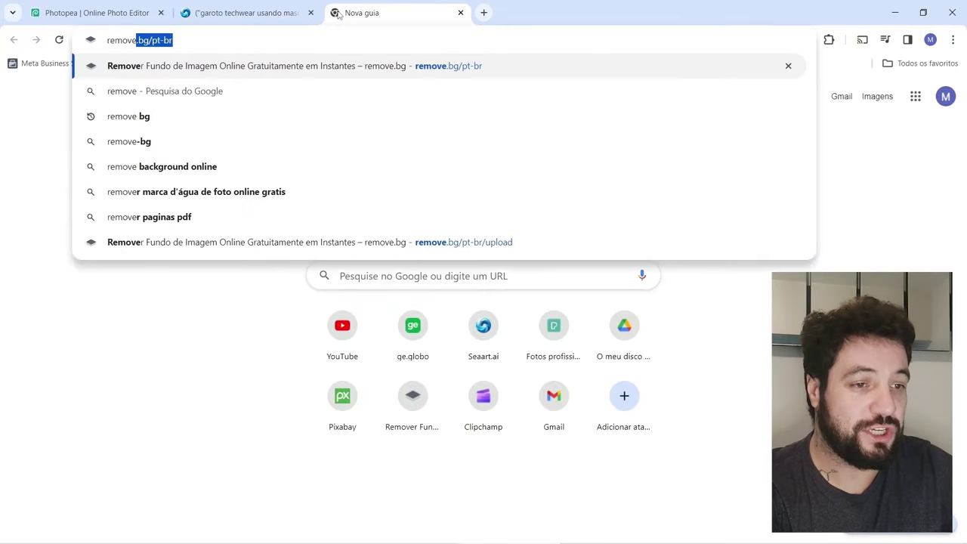
key(Return)
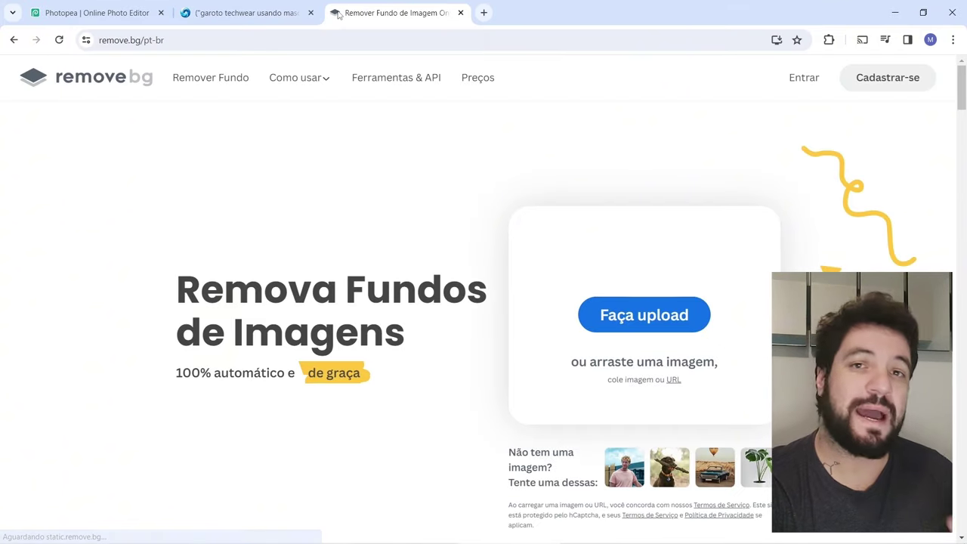
Step: Copy the hooded figure image from SeaArt and paste it into remove.bg to remove its background
click(249, 13)
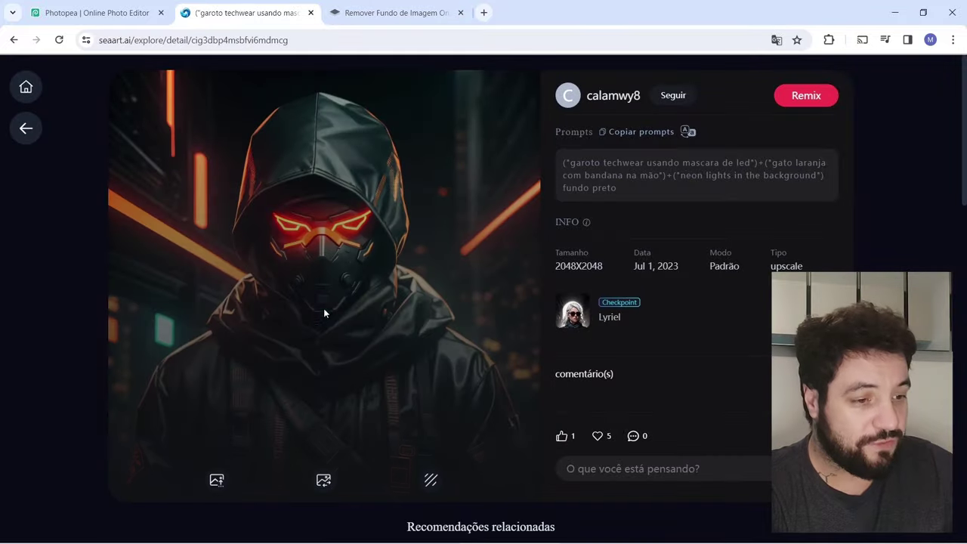
right_click(243, 220)
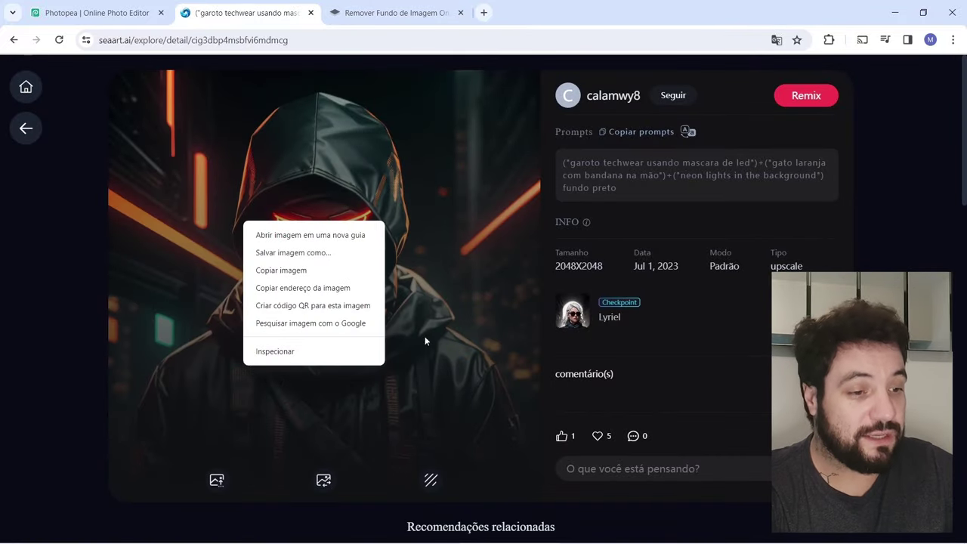
click(288, 271)
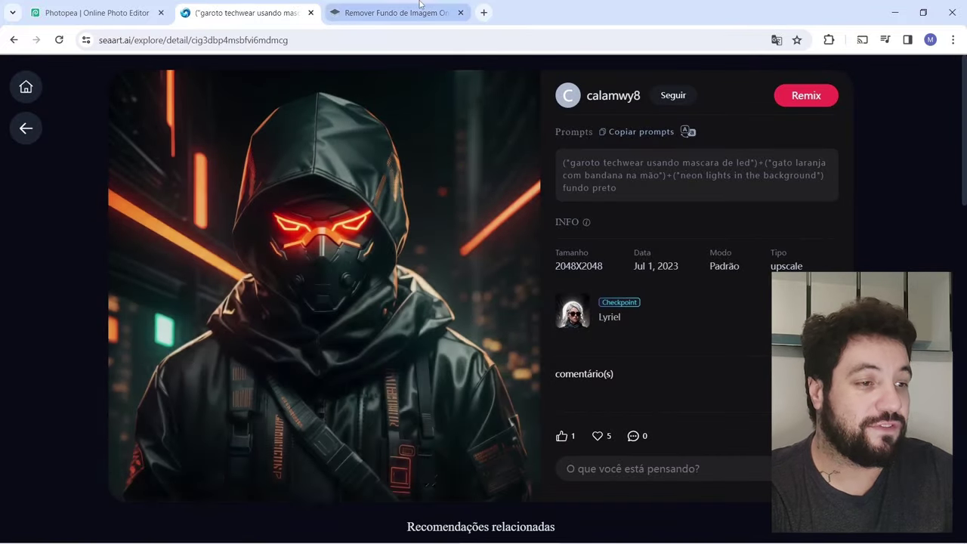
click(419, 9)
key(ctrl+v)
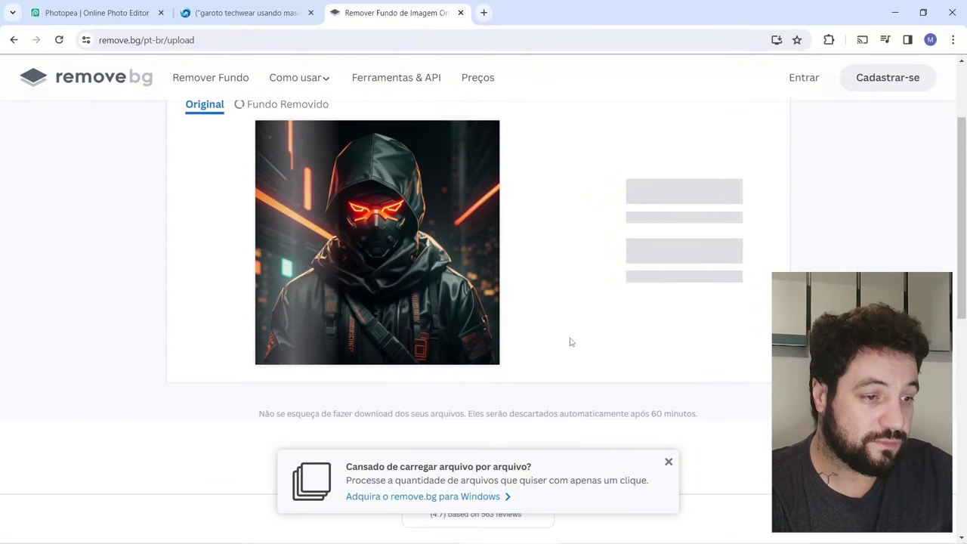
Step: Download the 500 × 500 preview of the cut-out figure and show the file in the Downloads folder
scroll(571, 342, down, 2)
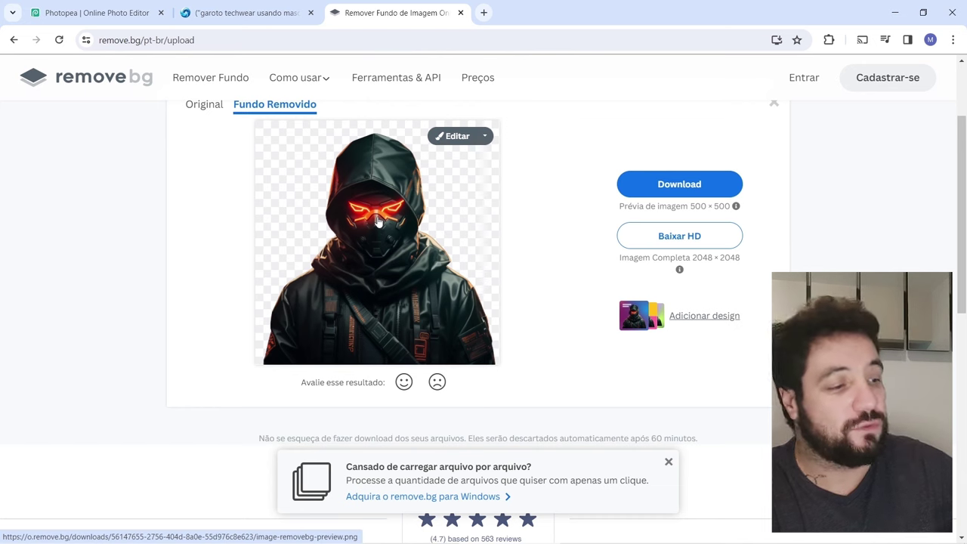
click(649, 185)
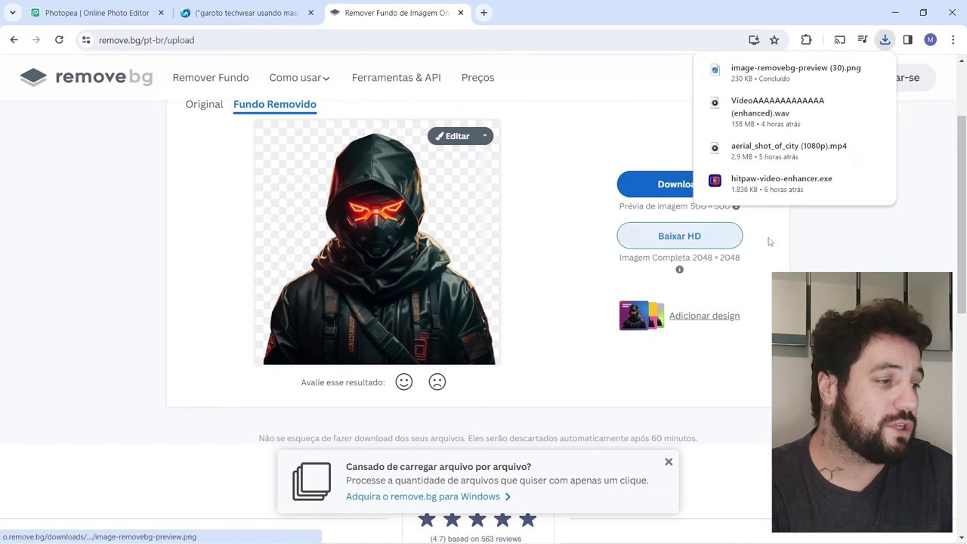
click(852, 70)
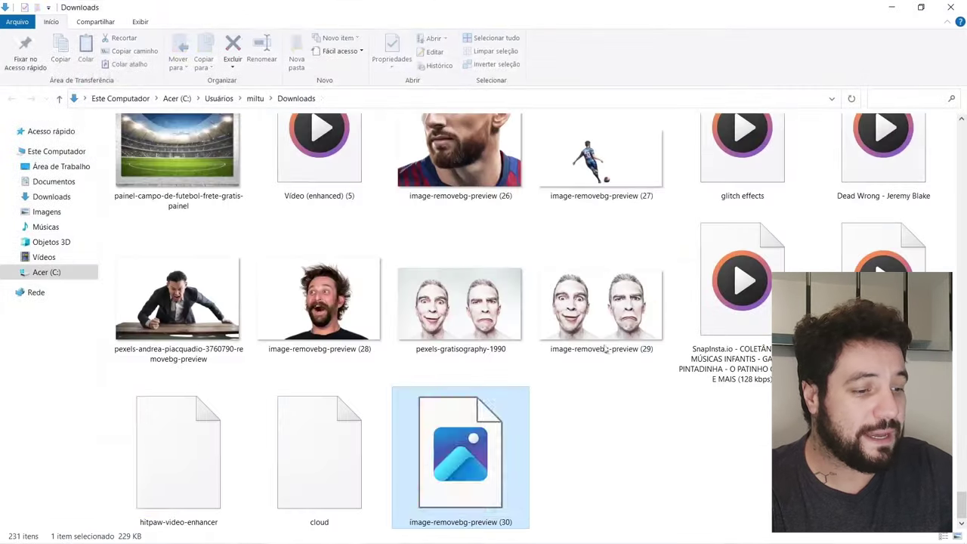
Step: Place image-removebg-preview (30) from the Downloads folder as a centred layer in modelo.psd in Photoshop and activate the Move tool
drag(454, 456, 420, 332)
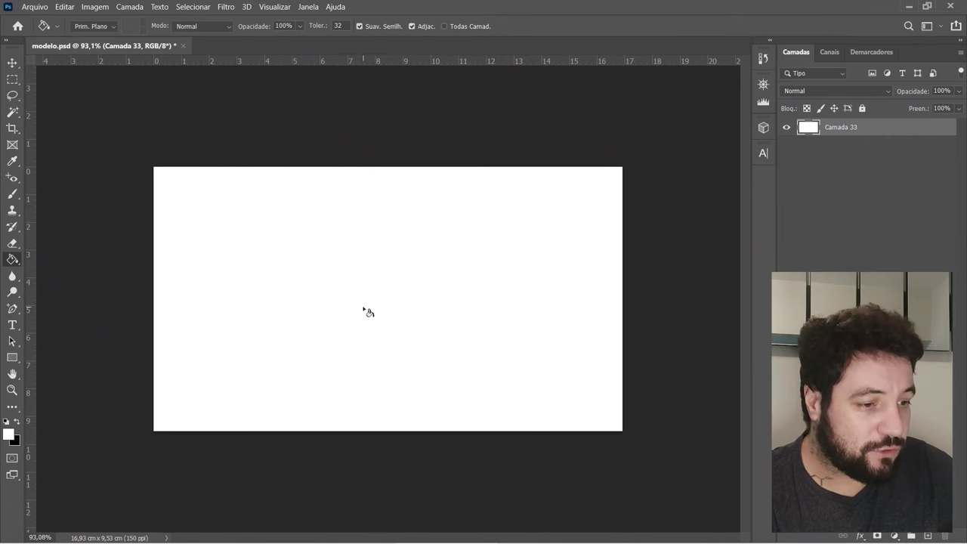
drag(367, 312, 395, 339)
key(Return)
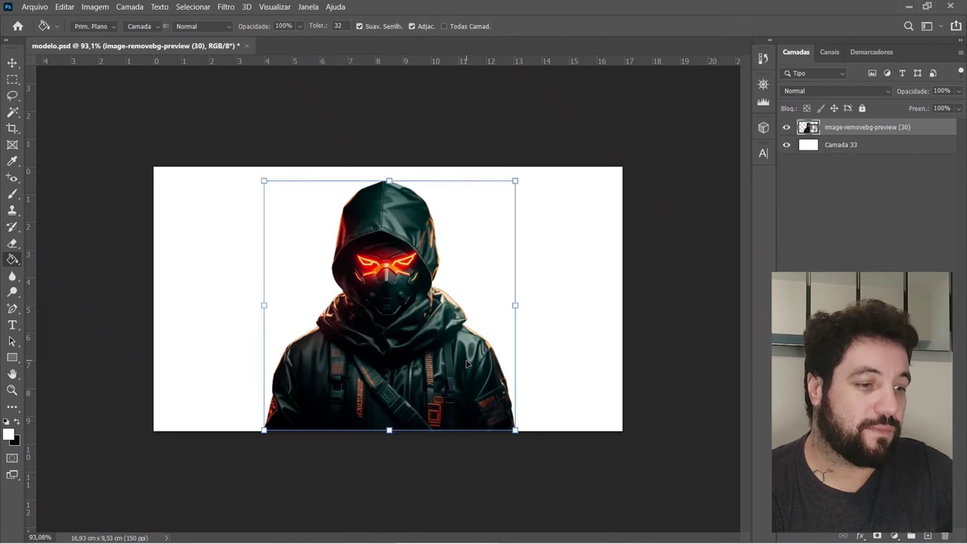
key(v)
click(627, 316)
scroll(312, 340, up, 2)
drag(436, 365, 432, 343)
scroll(391, 376, down, 2)
click(674, 321)
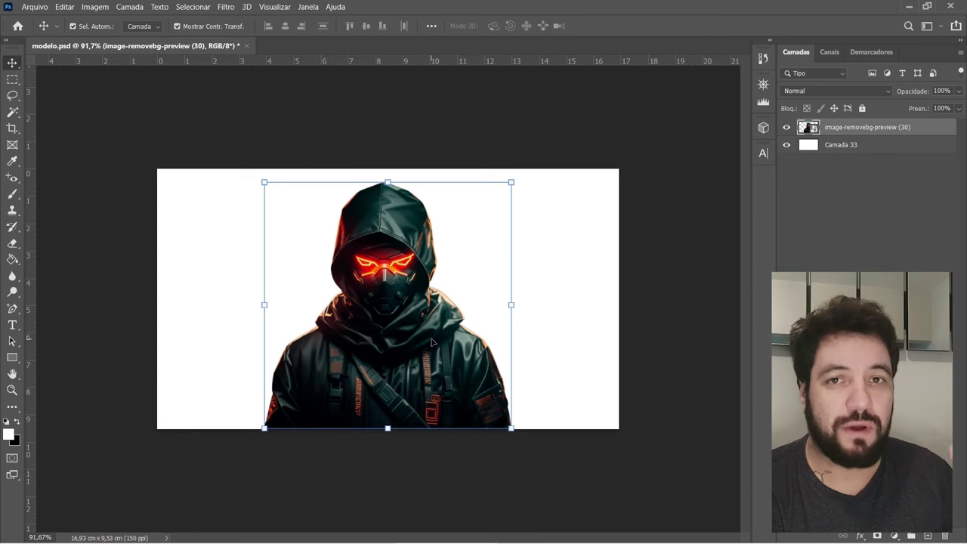
Step: Switch to SeaArt in Chrome, go back to the search results and search for "escritorio trabalho"
key(alt+Tab)
key(alt+Tab)
key(alt+Tab)
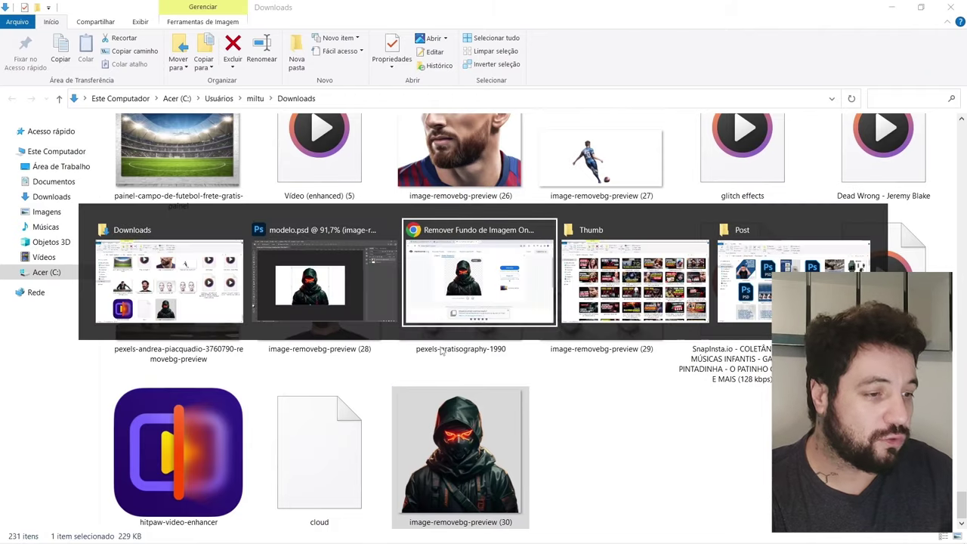
click(264, 5)
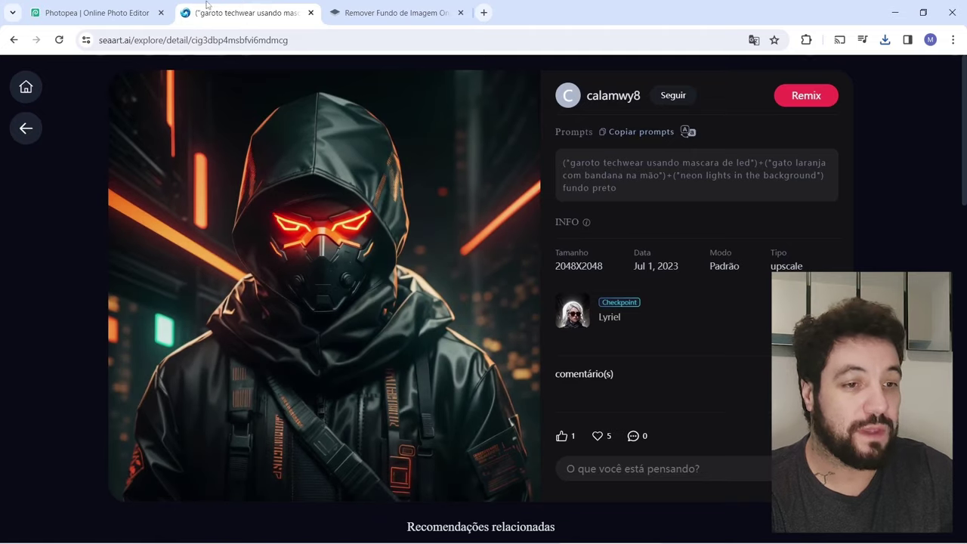
click(14, 40)
click(14, 40)
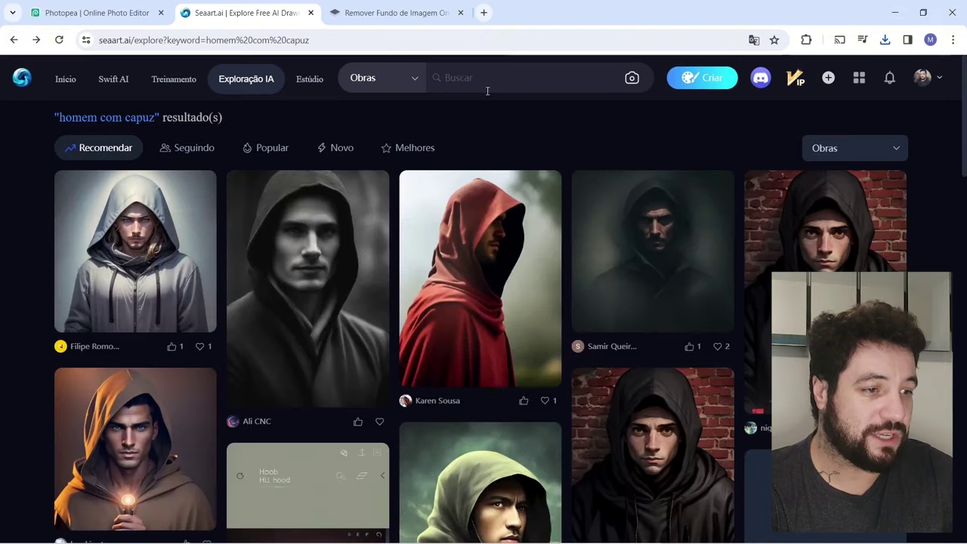
click(465, 81)
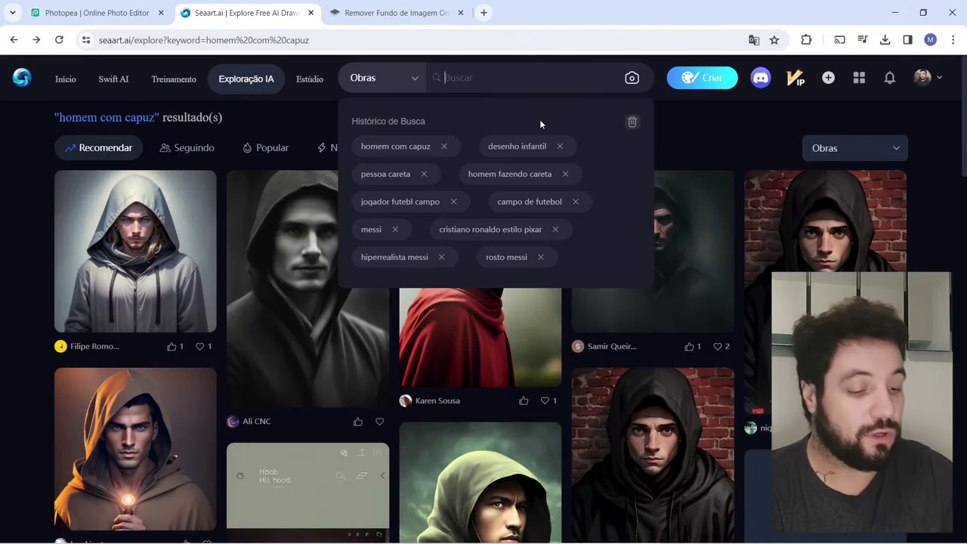
text(esc)
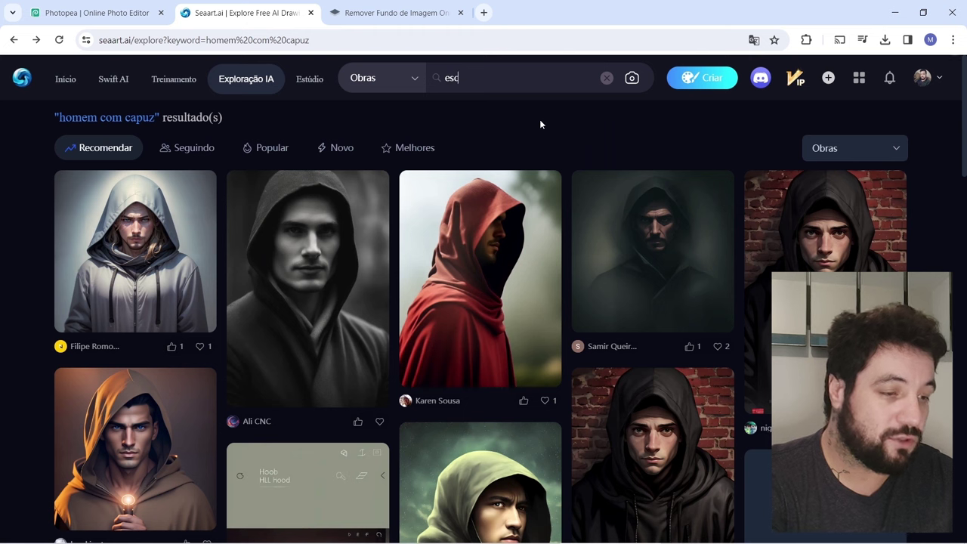
text(ritorio trabalho)
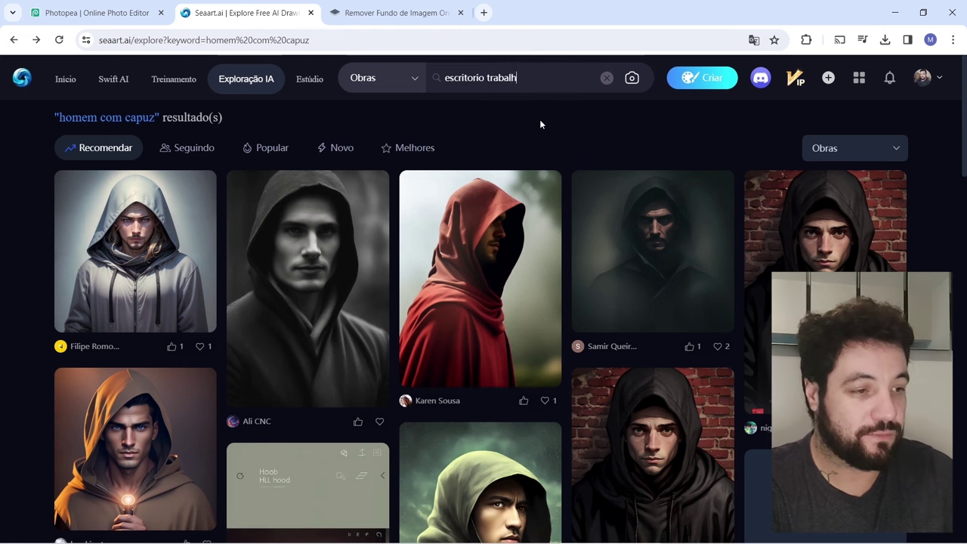
key(Return)
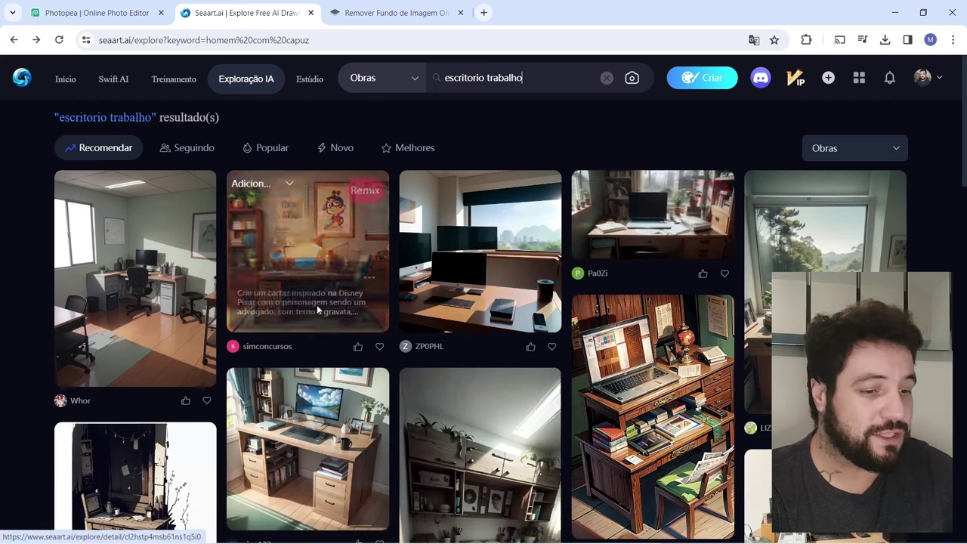
Step: Refine the SeaArt search to "escritorio trabalho dark" and browse the dark office images
scroll(403, 308, down, 4)
scroll(403, 307, down, 2)
scroll(403, 307, up, 6)
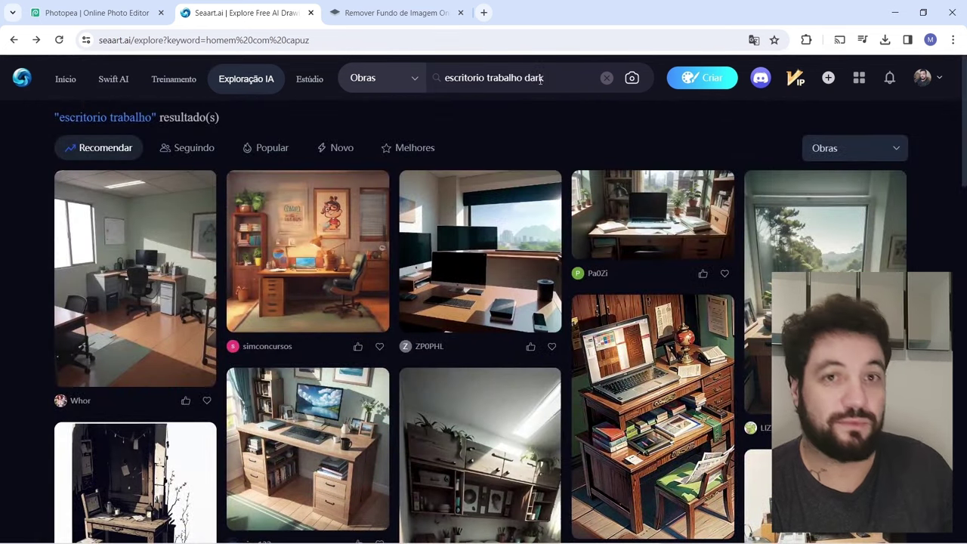
key(Return)
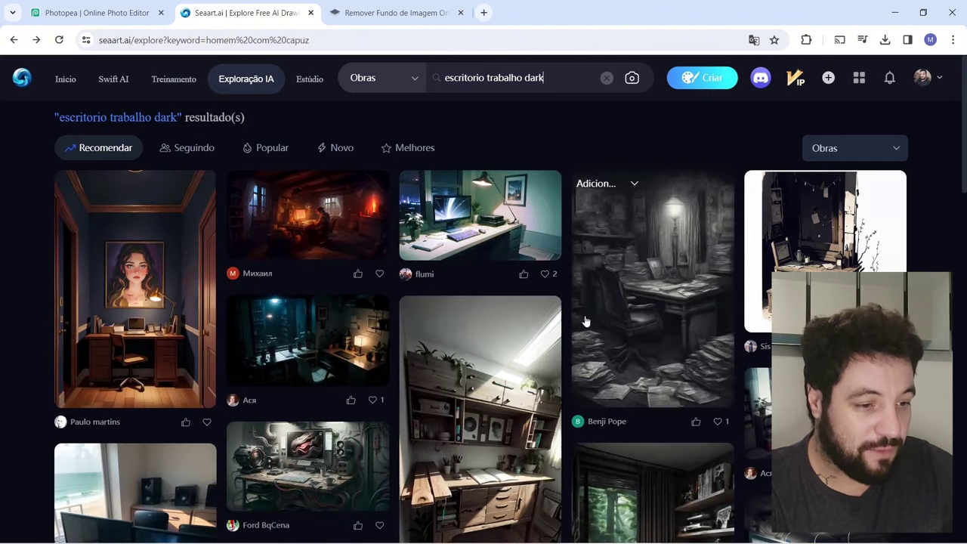
scroll(35, 306, down, 7)
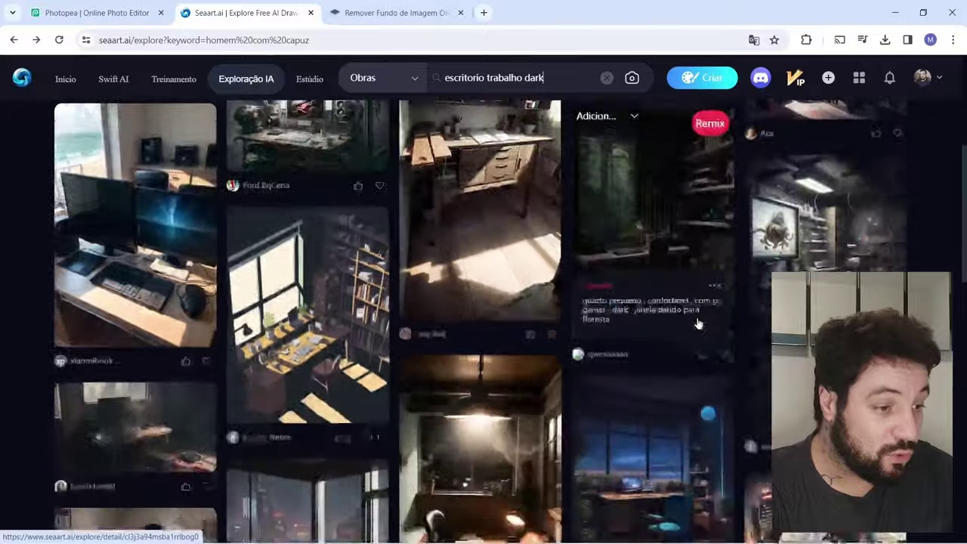
scroll(1, 351, up, 10)
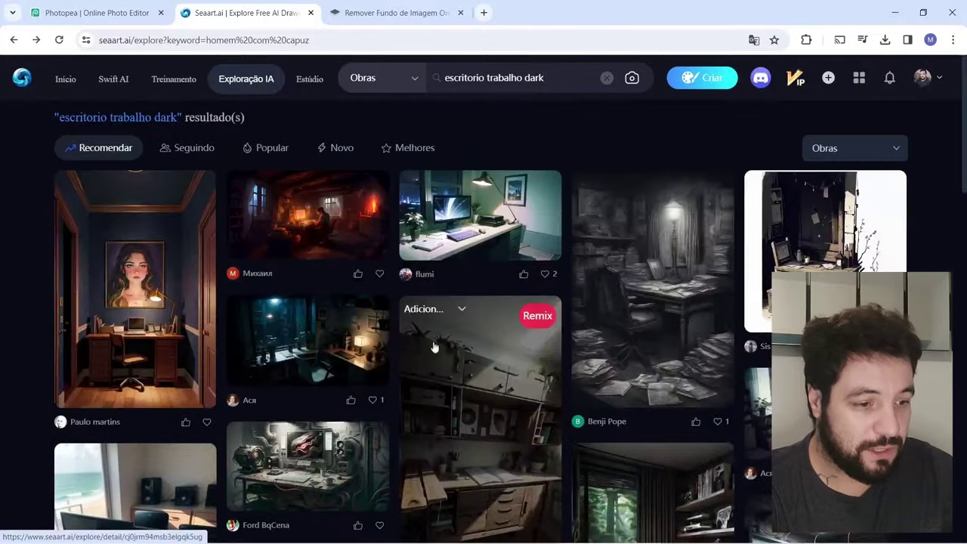
Step: Copy the "Quarto a noite" night room image and paste it into modelo.psd in Photoshop, directly above the white Camada 33 layer
click(301, 344)
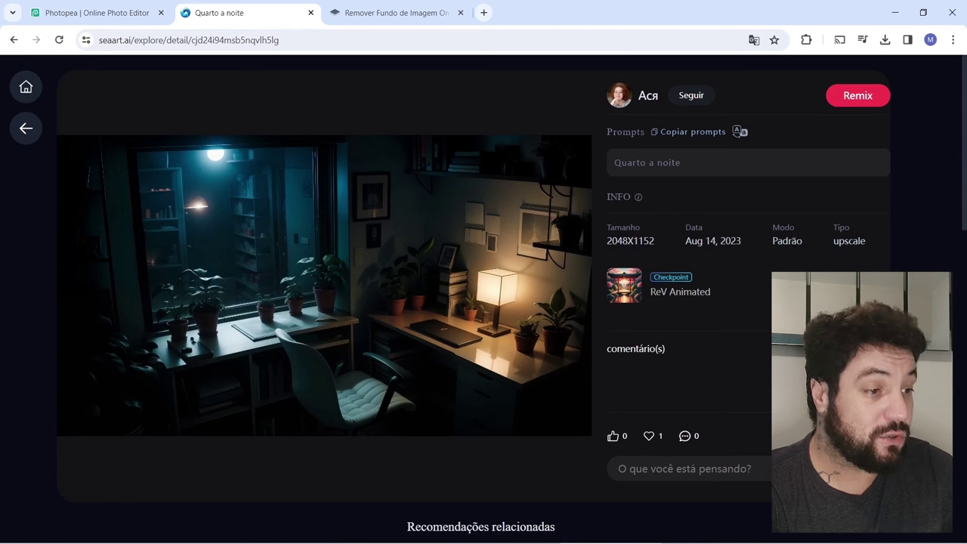
right_click(328, 261)
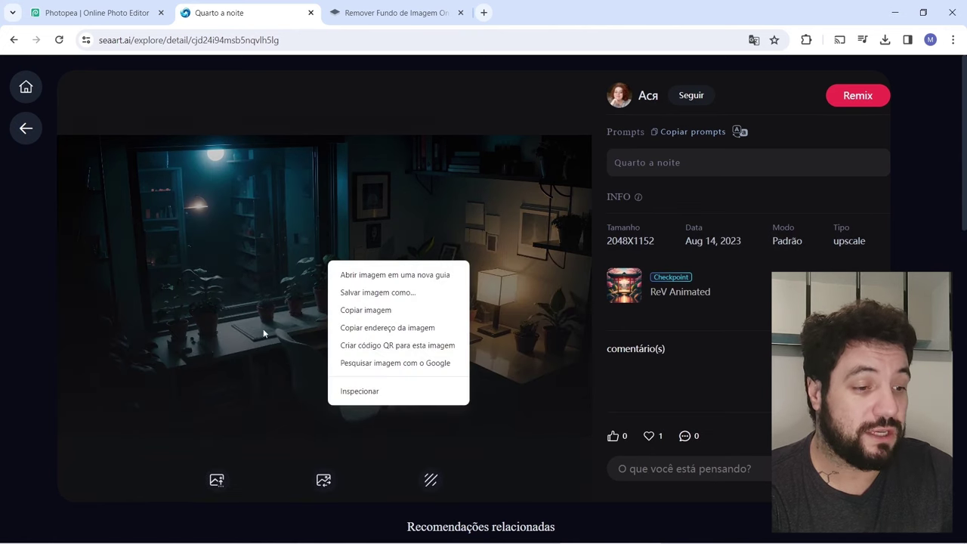
click(372, 311)
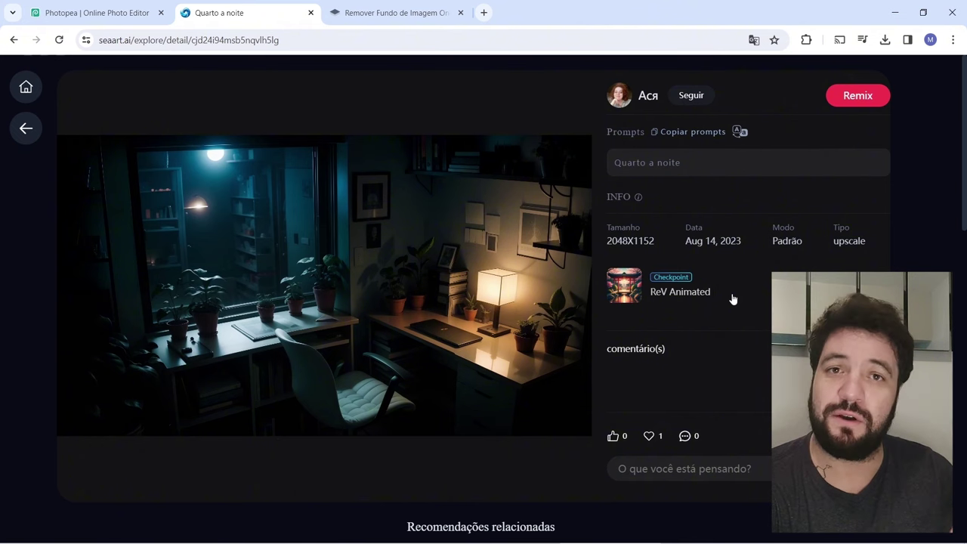
key(alt+Tab)
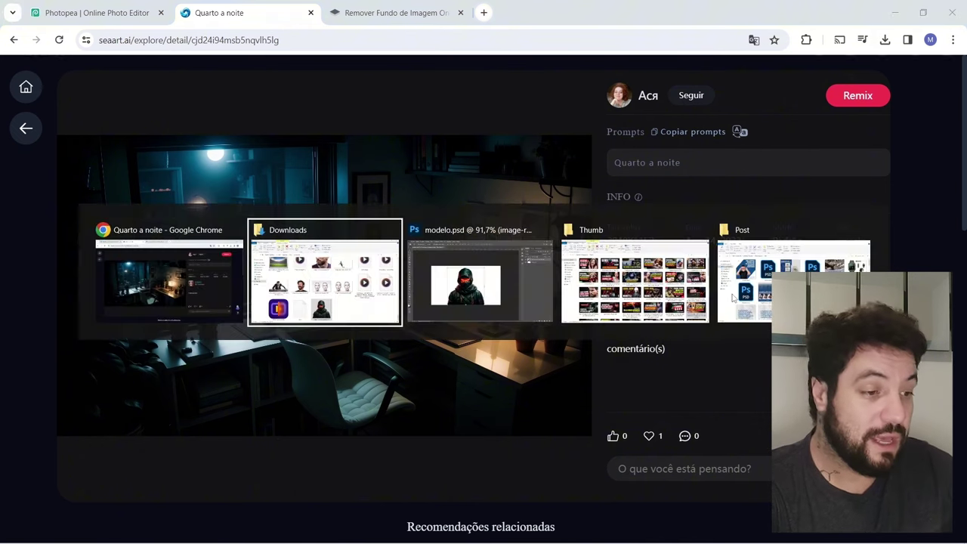
key(alt+Tab)
click(579, 245)
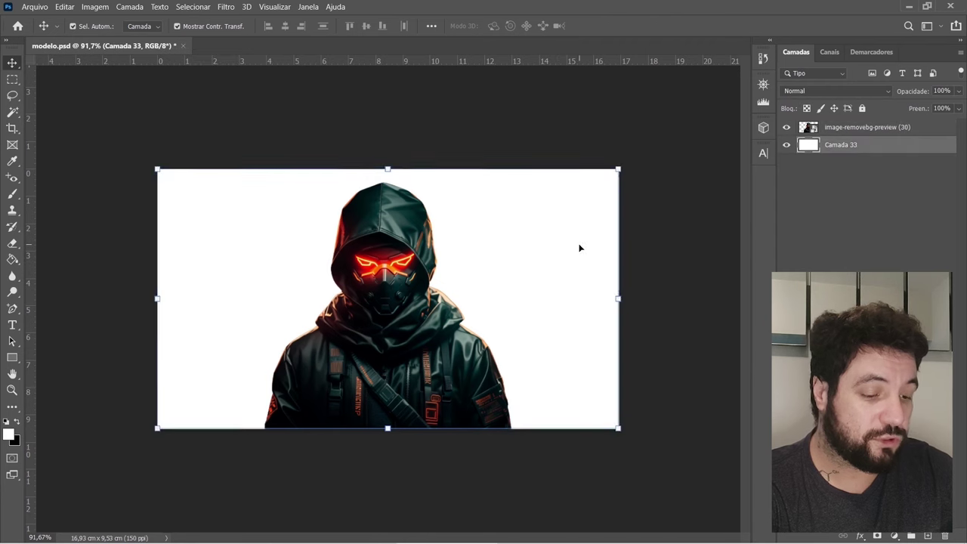
key(ctrl+v)
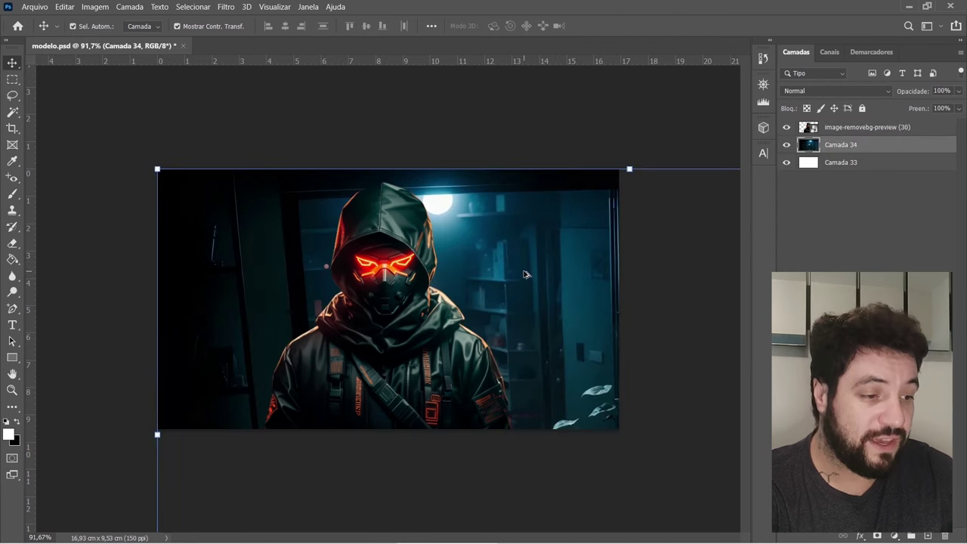
Step: Scale the pasted room image proportionally to about half its size so that it just covers the canvas
scroll(524, 273, down, 3)
scroll(371, 309, up, 1)
scroll(372, 310, up, 1)
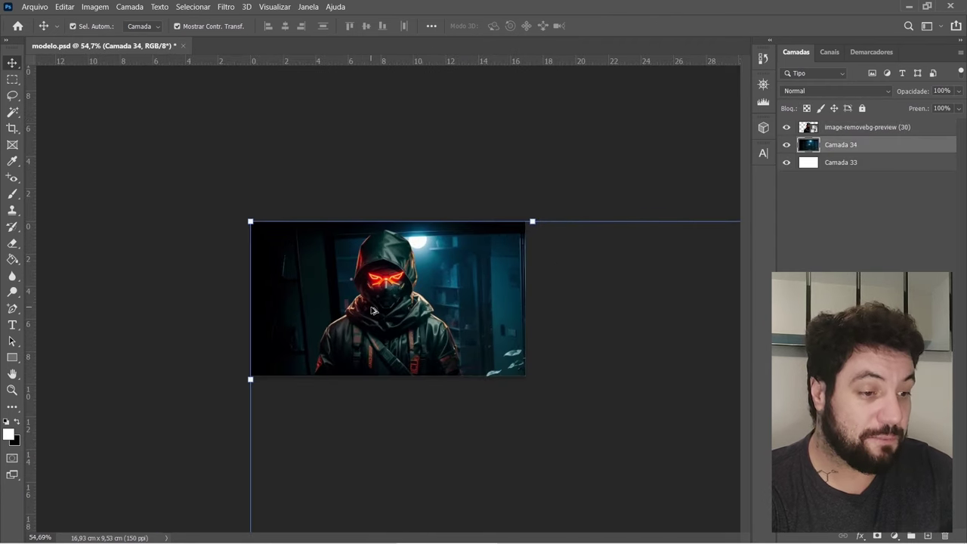
scroll(372, 309, down, 2)
scroll(372, 310, up, 2)
scroll(372, 310, down, 1)
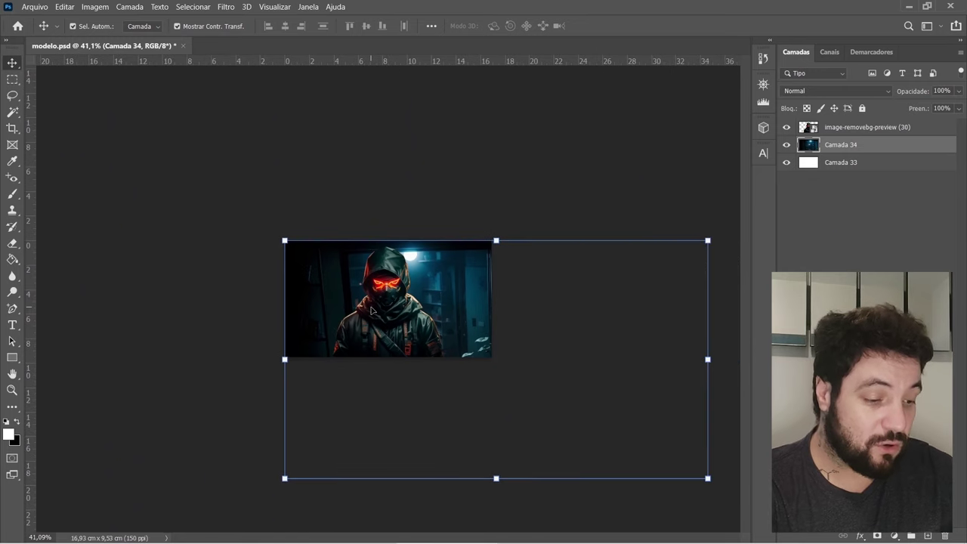
scroll(372, 310, down, 1)
scroll(371, 310, up, 2)
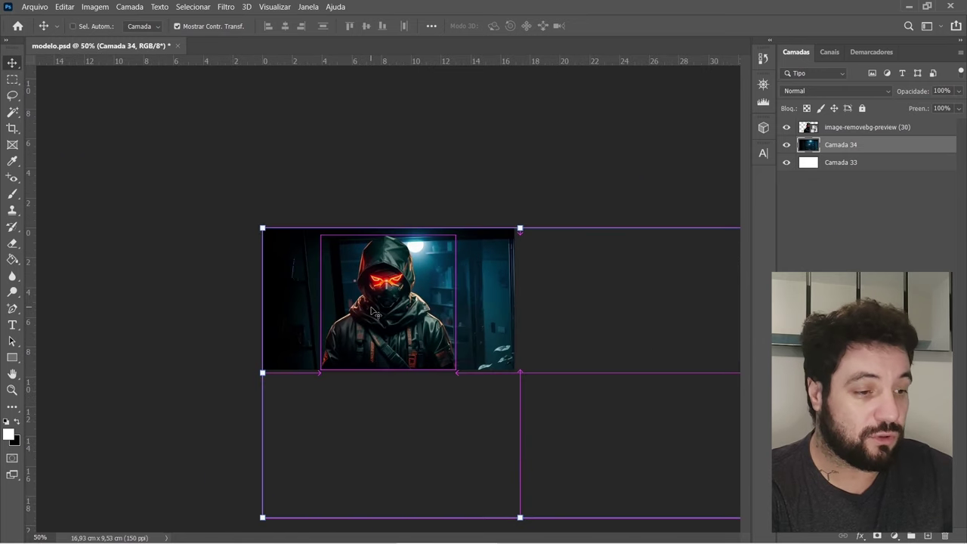
key(ctrl)
scroll(375, 278, down, 2)
scroll(381, 280, up, 2)
scroll(387, 281, down, 1)
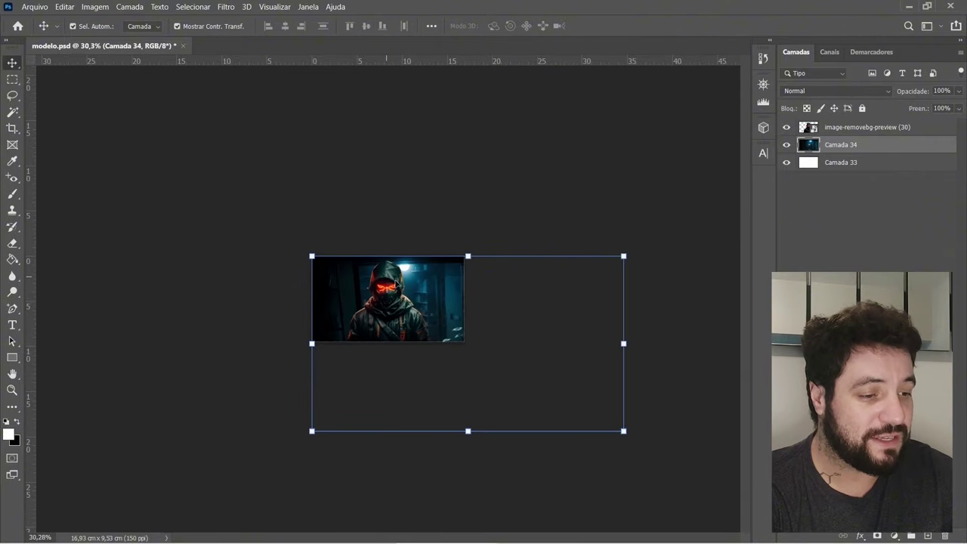
drag(625, 432, 463, 363)
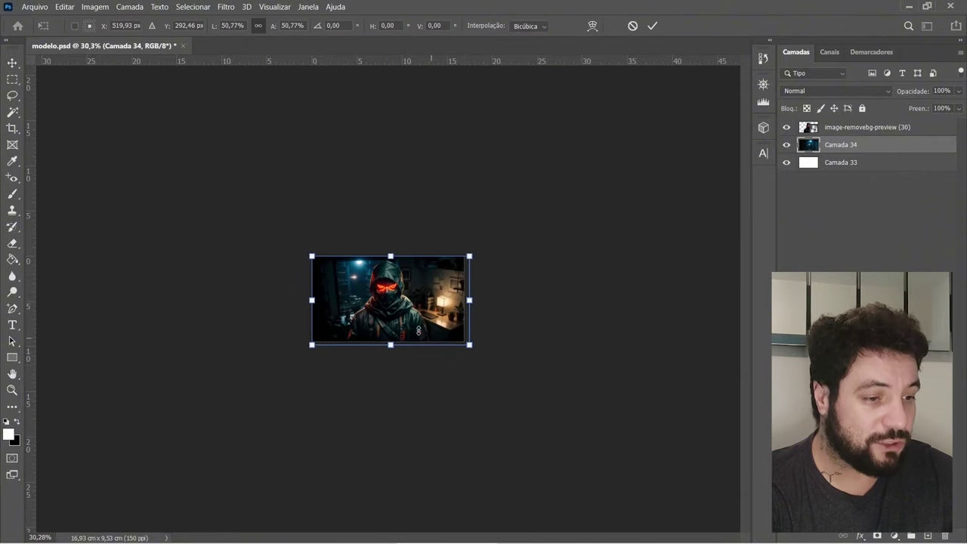
scroll(388, 299, up, 7)
drag(707, 481, 689, 472)
key(Return)
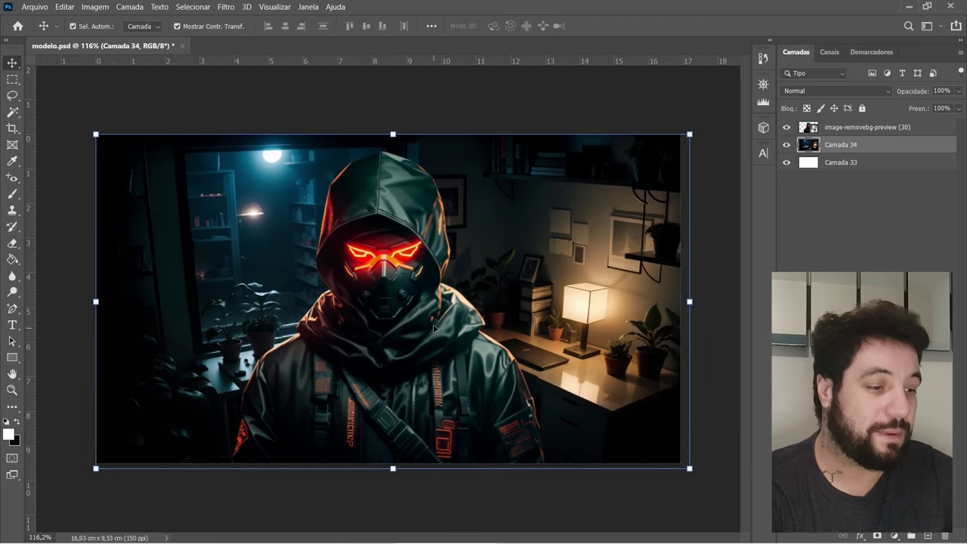
Step: Shift the room background slightly so that it is horizontally centred on the canvas behind the hooded figure
click(720, 252)
drag(512, 334, 592, 262)
scroll(570, 252, down, 3)
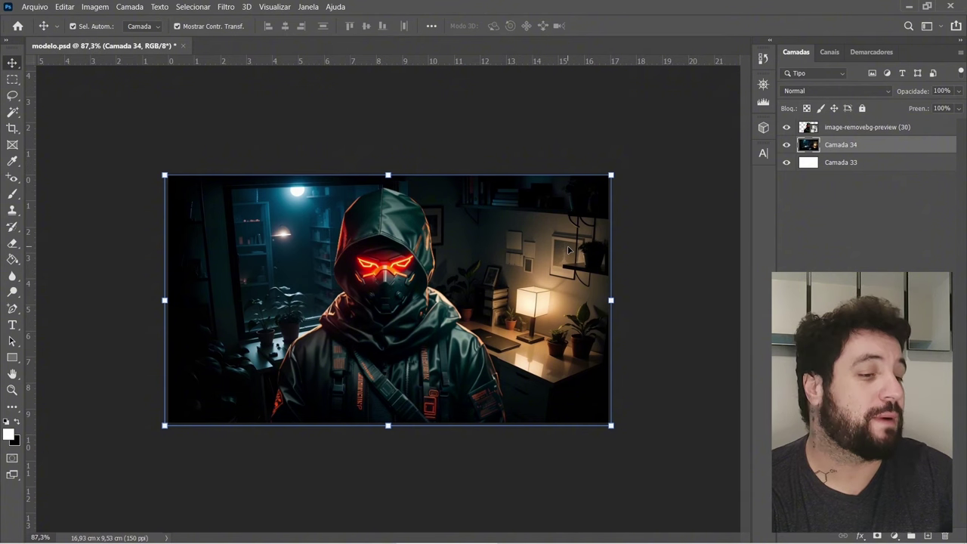
scroll(570, 251, up, 3)
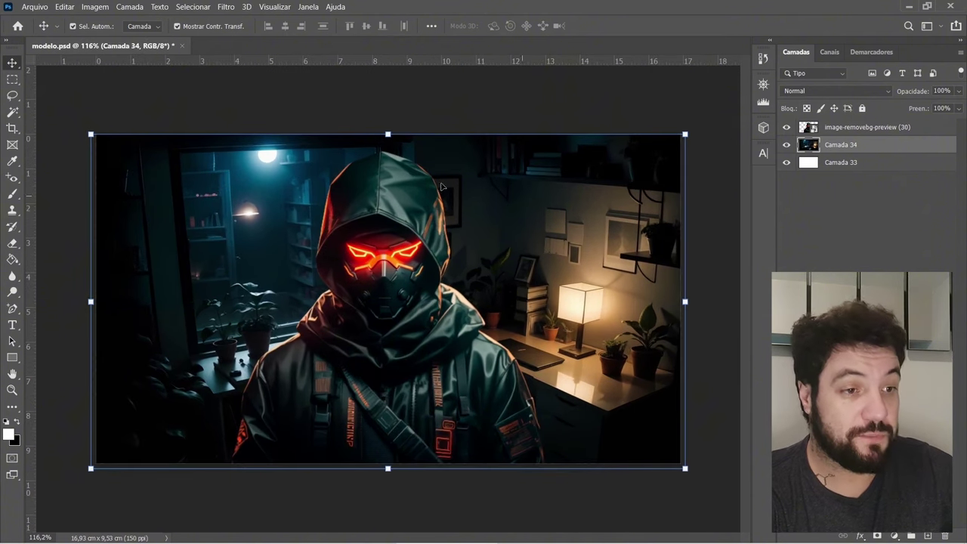
Step: Apply a Gaussian blur with a radius of 2.3 pixels to the room background, comparing it with and without the preview
click(225, 6)
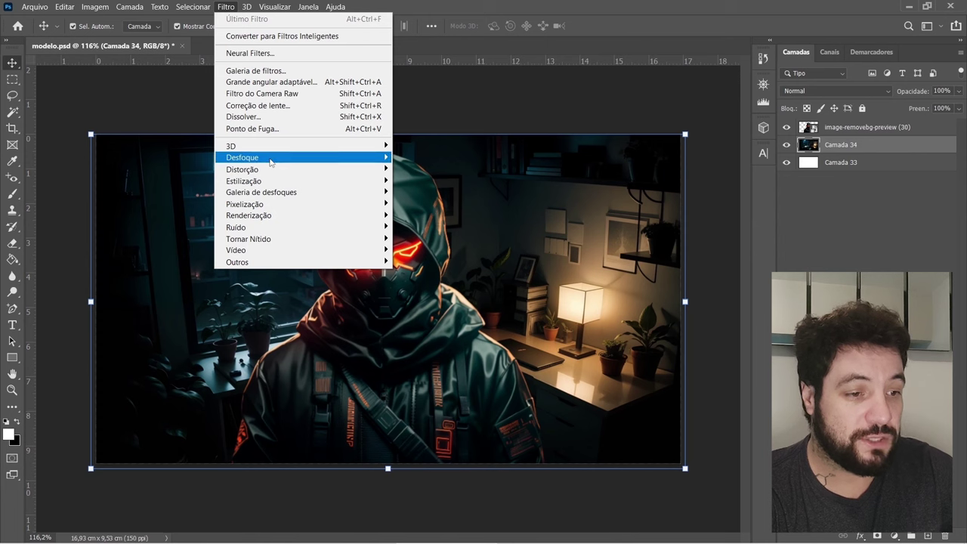
mouse_move(305, 161)
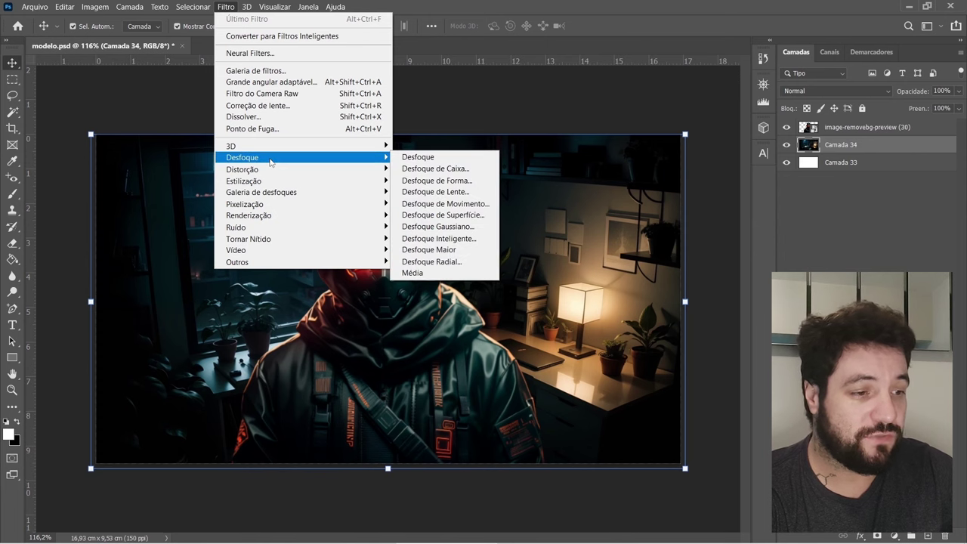
click(467, 231)
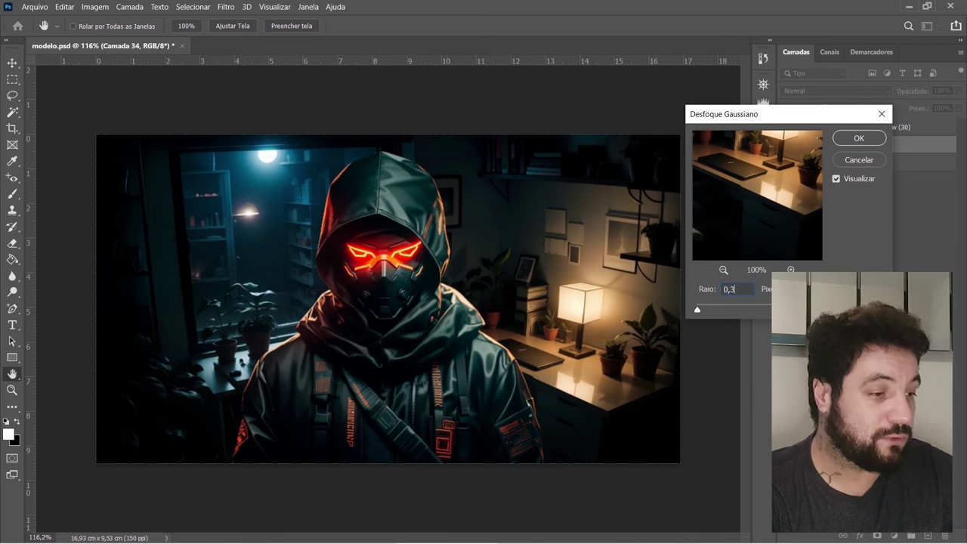
mouse_move(696, 309)
mouse_down()
mouse_move(729, 312)
mouse_move(711, 314)
mouse_up()
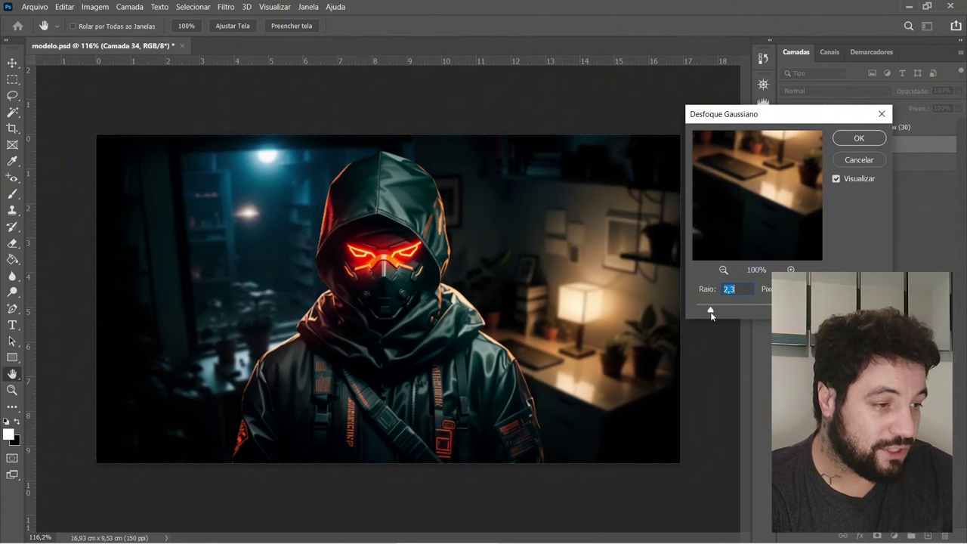
click(837, 178)
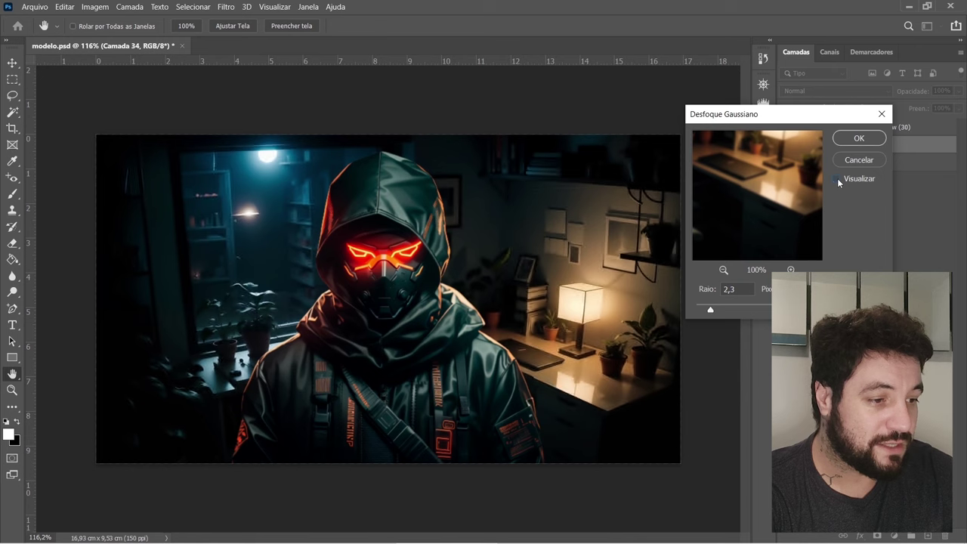
click(837, 178)
click(837, 178)
click(837, 178)
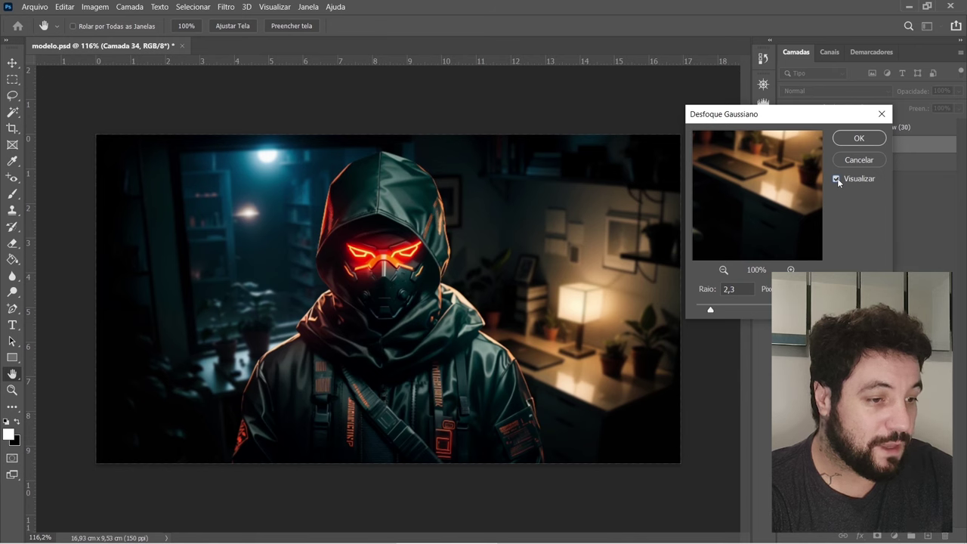
key(Return)
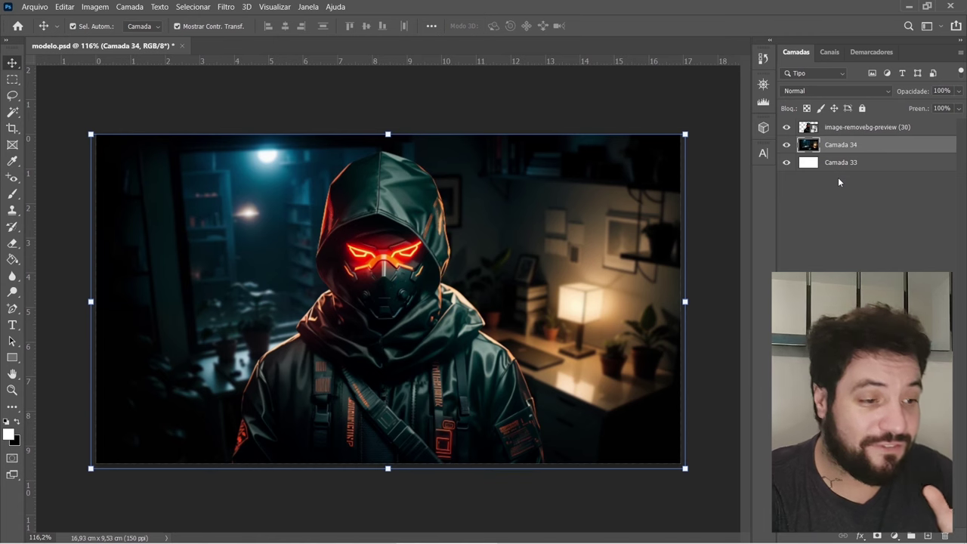
Step: Add an outer glow layer effect to the cut-out hooded figure's layer
click(718, 106)
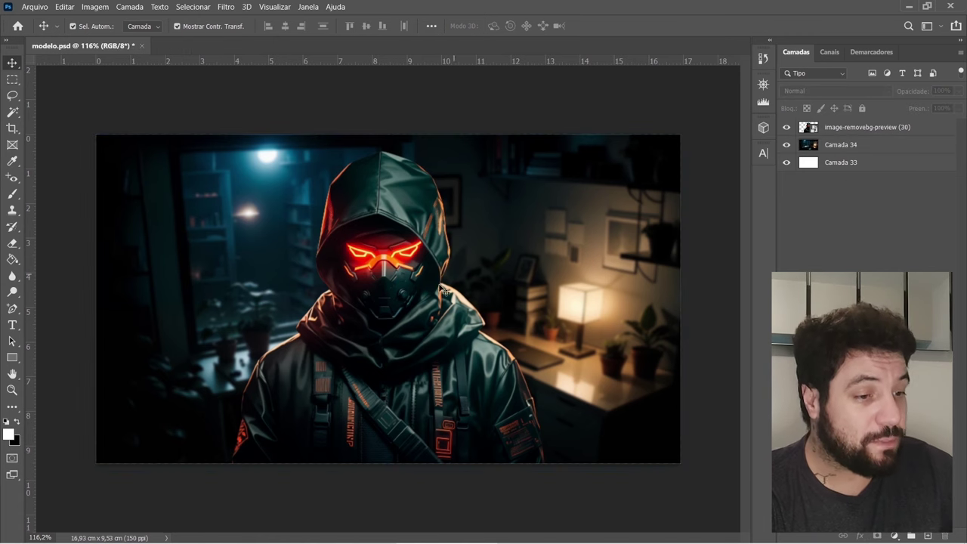
click(417, 341)
mouse_move(412, 366)
mouse_down()
mouse_move(420, 367)
mouse_move(411, 366)
mouse_up()
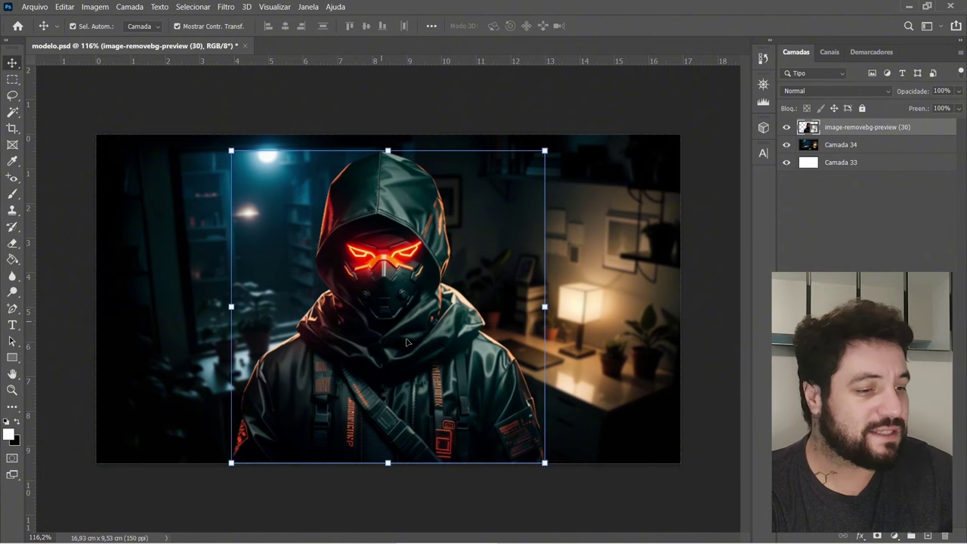
right_click(867, 130)
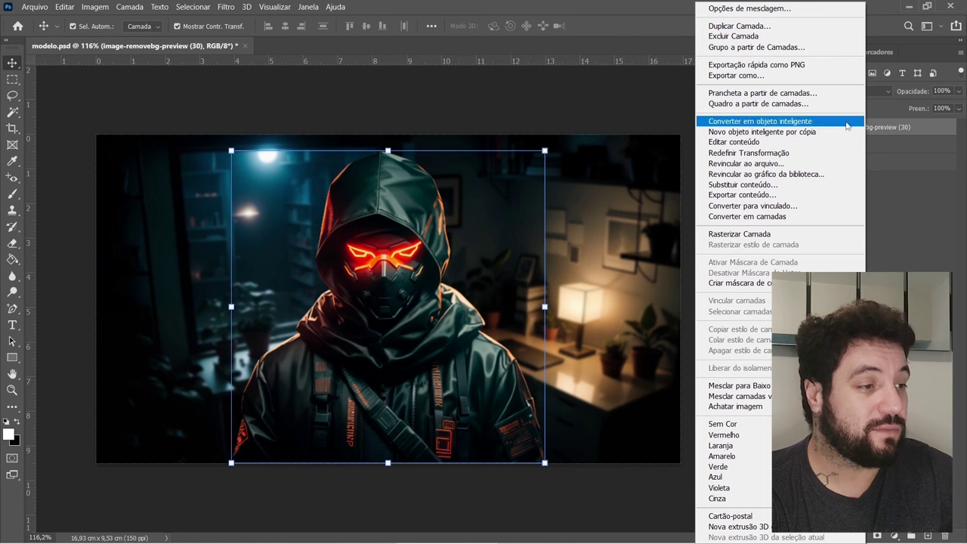
click(787, 11)
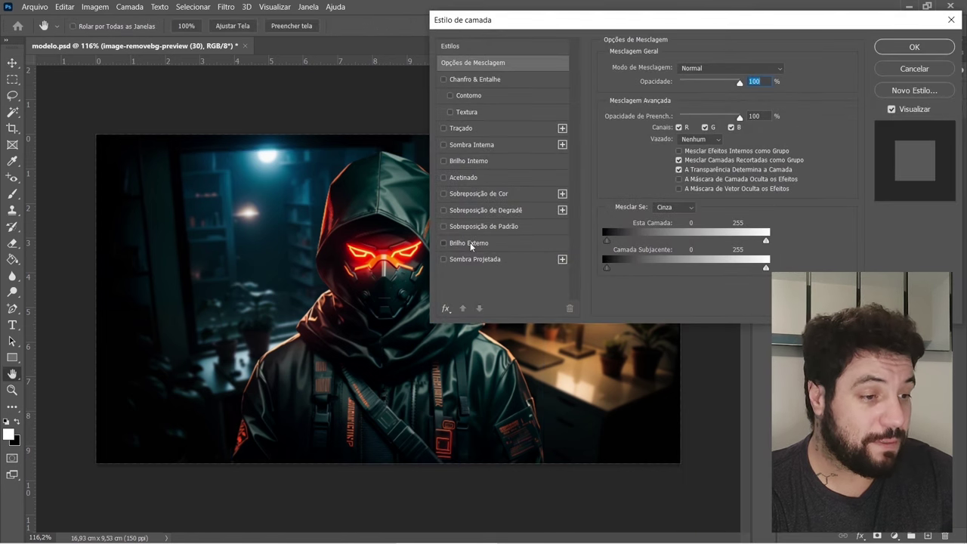
click(470, 244)
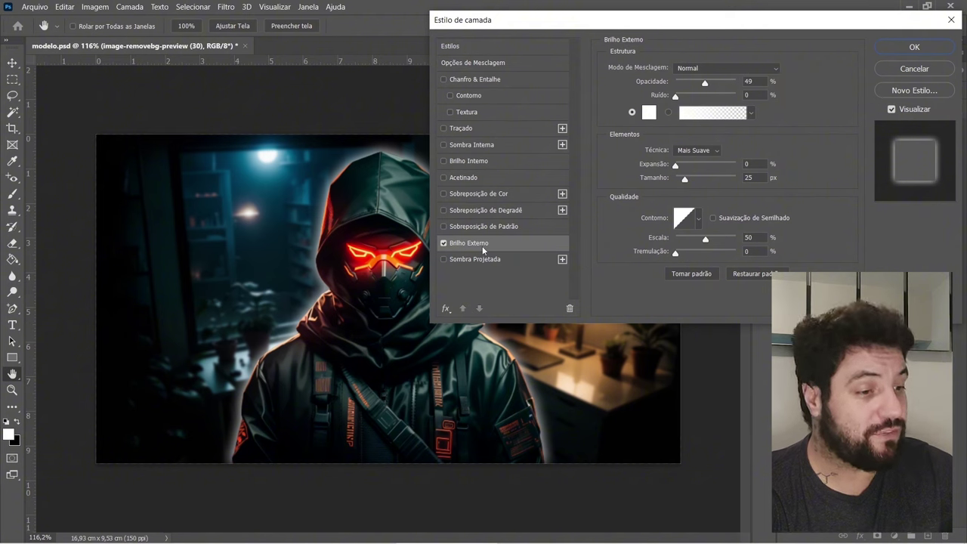
Step: Set the outer glow colour to a dark red based on a shade sampled from the mask's glowing eyes
click(649, 113)
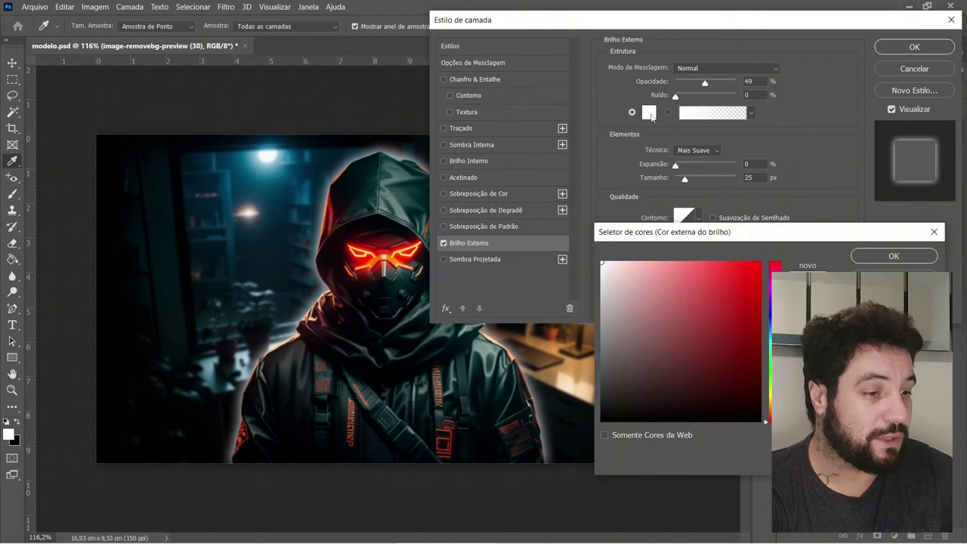
click(371, 251)
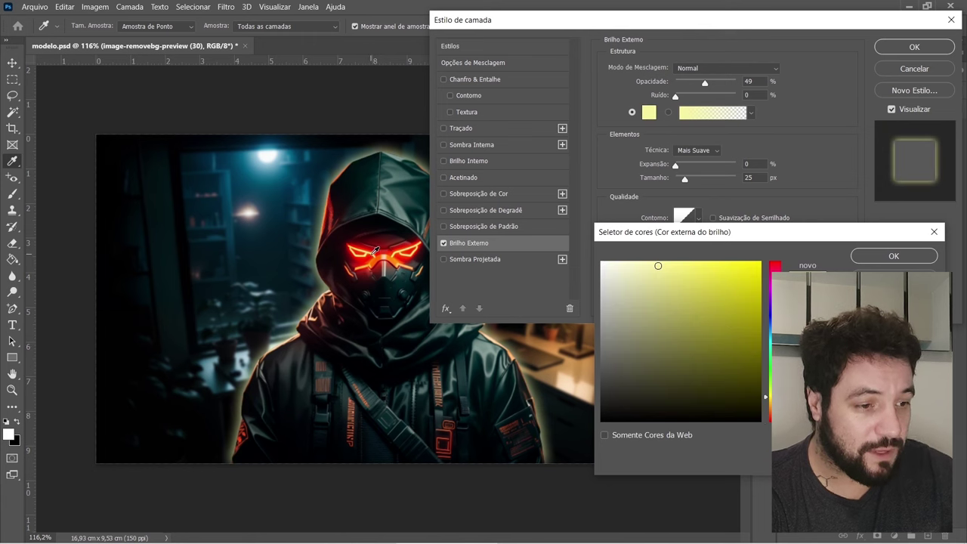
click(377, 249)
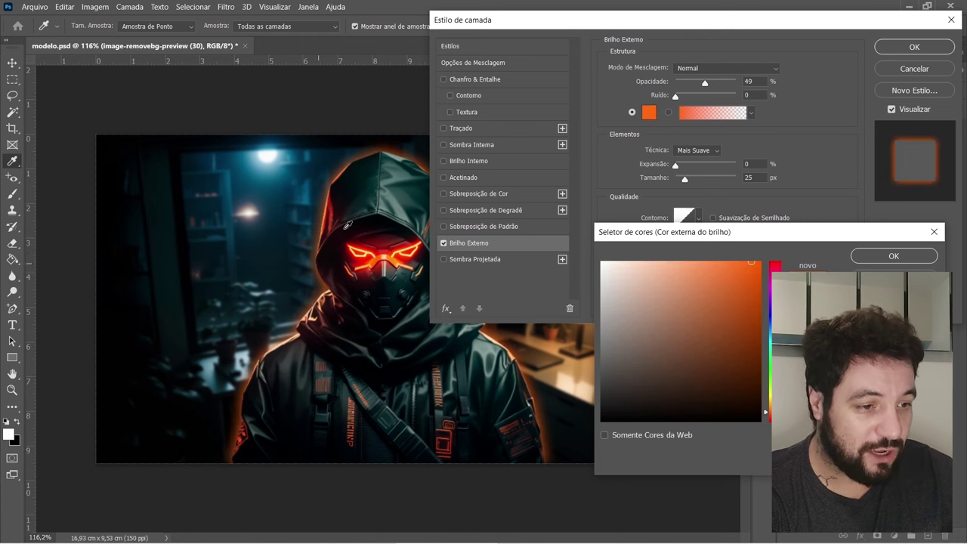
click(369, 250)
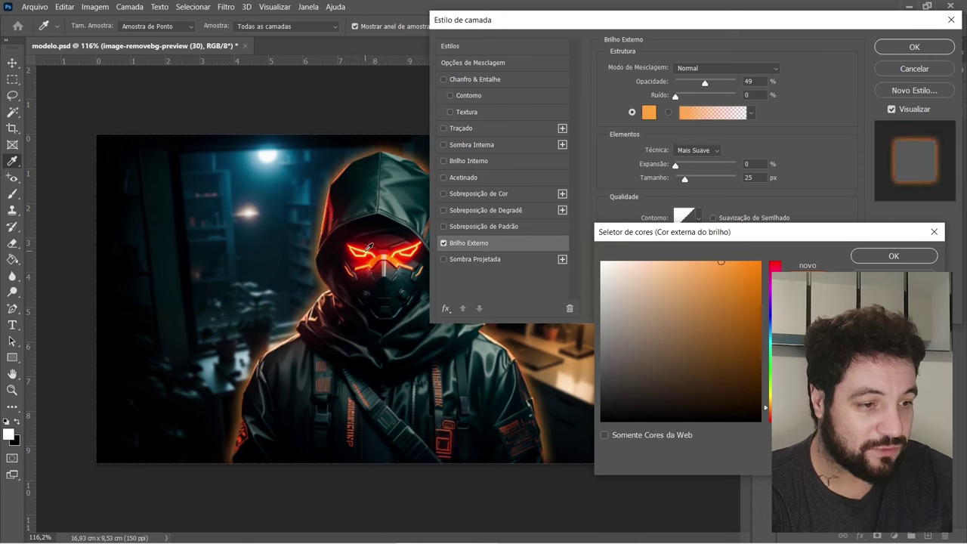
click(364, 249)
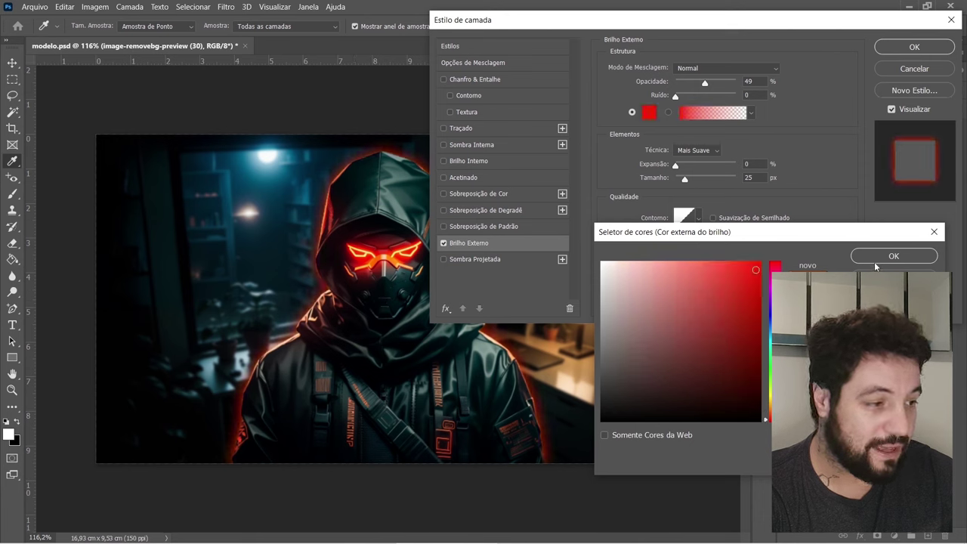
drag(747, 277, 762, 294)
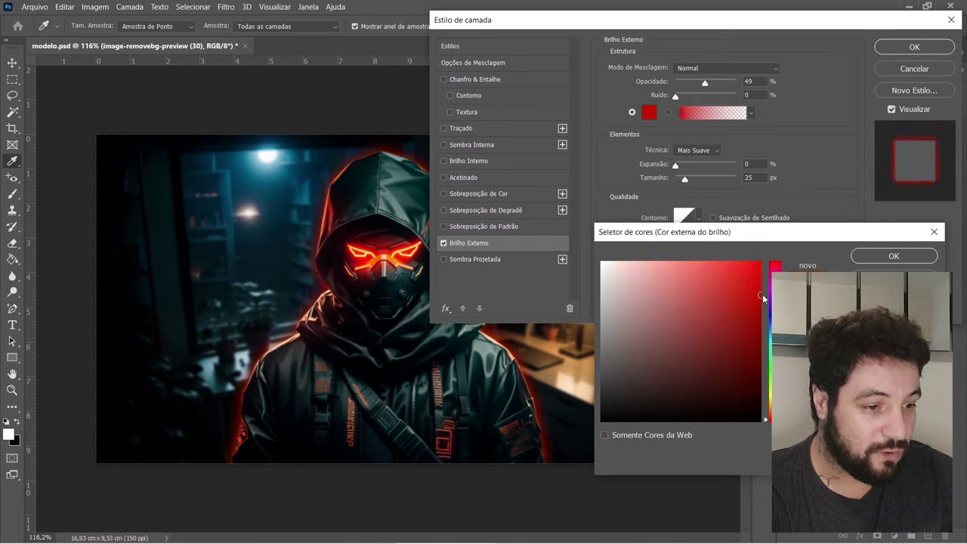
key(Return)
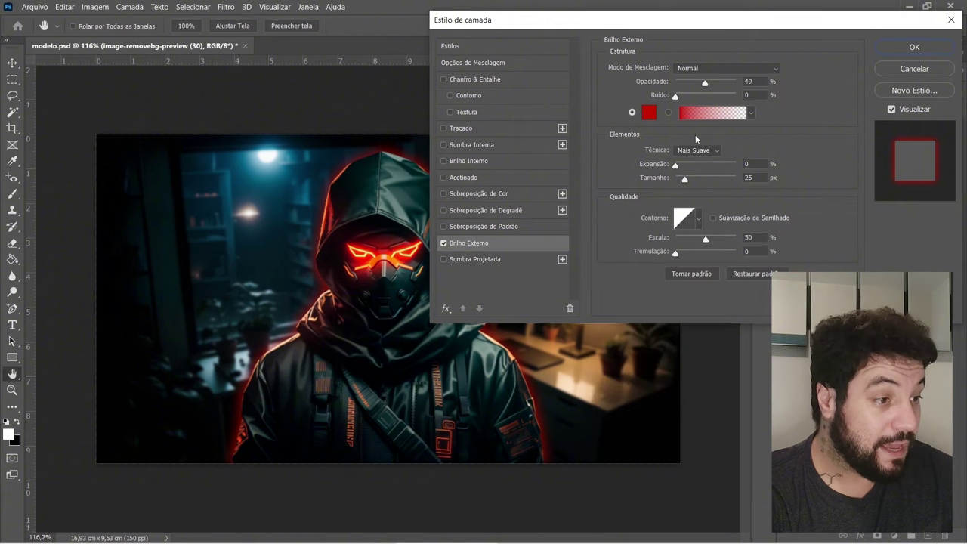
Step: Set the outer glow's opacity to 68% and its size to 38 px, and apply the effect
drag(707, 85, 717, 84)
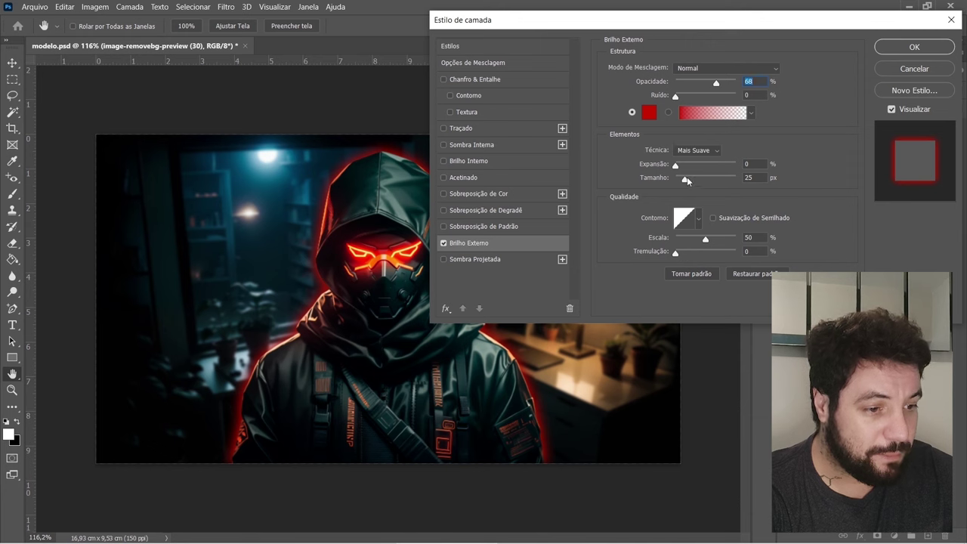
drag(686, 177, 688, 179)
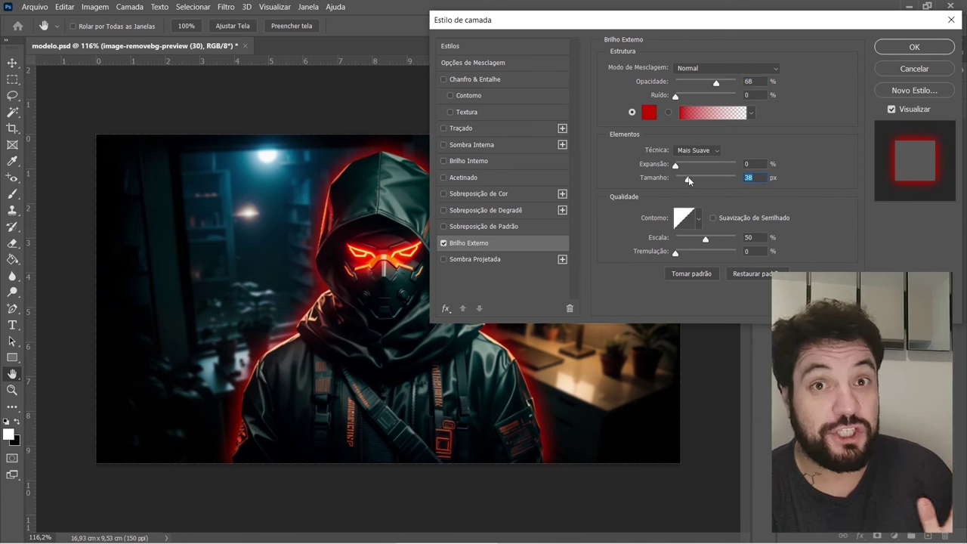
key(Return)
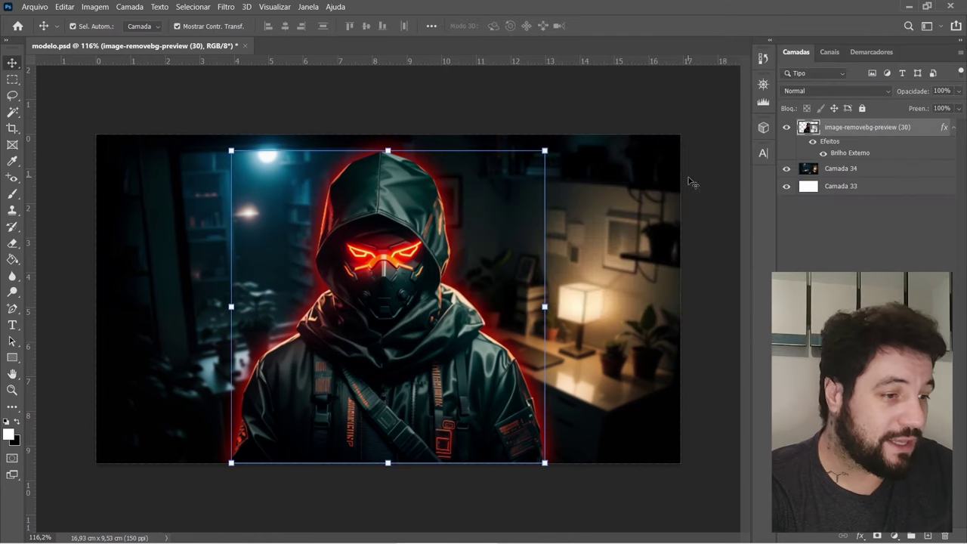
Step: Examine the red glow around the hooded figure against the blurred room at different magnifications
scroll(371, 390, down, 3)
scroll(370, 391, up, 2)
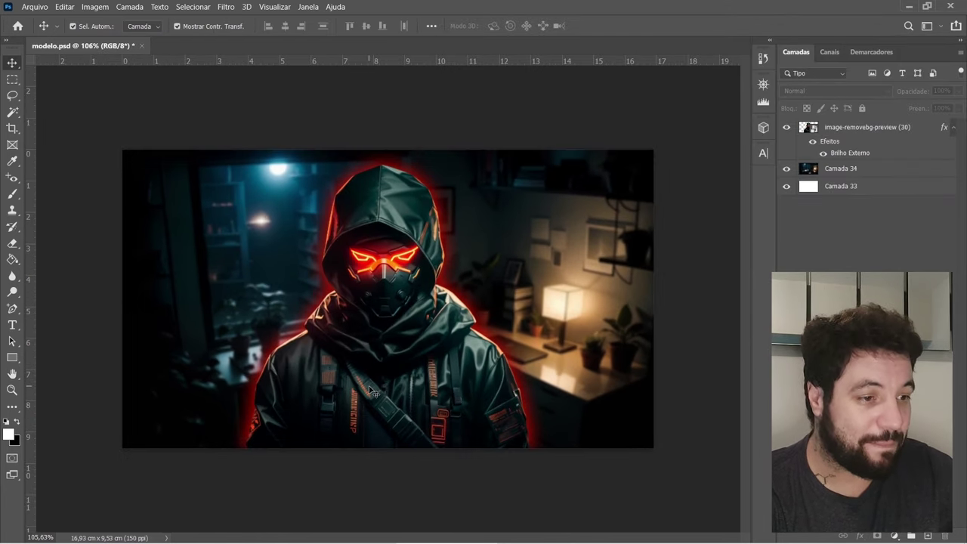
scroll(370, 391, up, 2)
scroll(370, 390, down, 1)
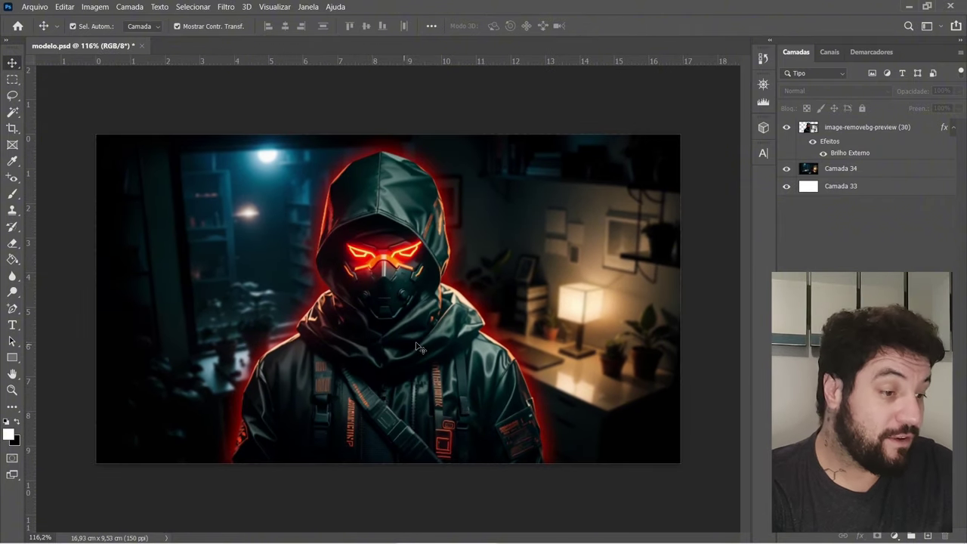
scroll(420, 347, down, 1)
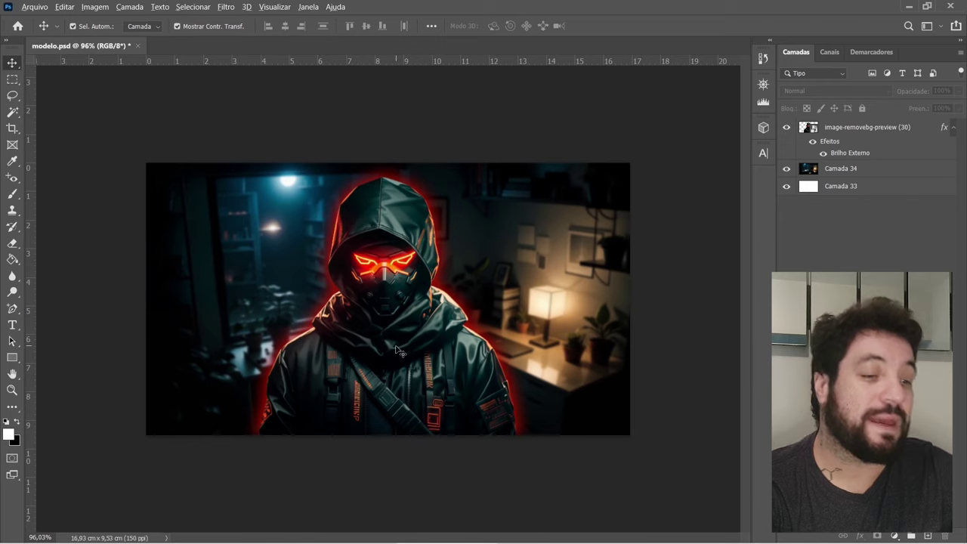
scroll(396, 349, up, 1)
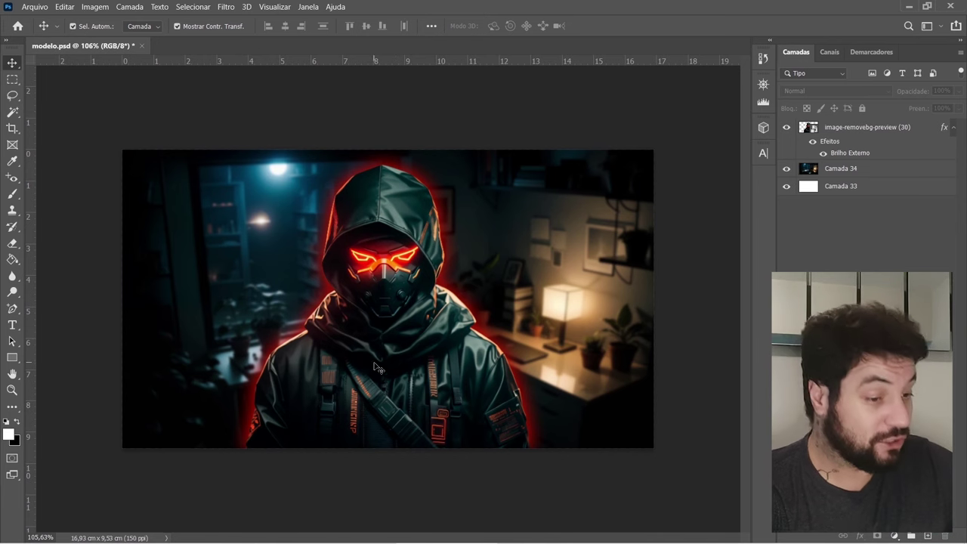
click(412, 370)
mouse_move(377, 384)
mouse_down()
mouse_move(532, 386)
mouse_move(185, 391)
mouse_move(412, 393)
mouse_move(389, 394)
mouse_up()
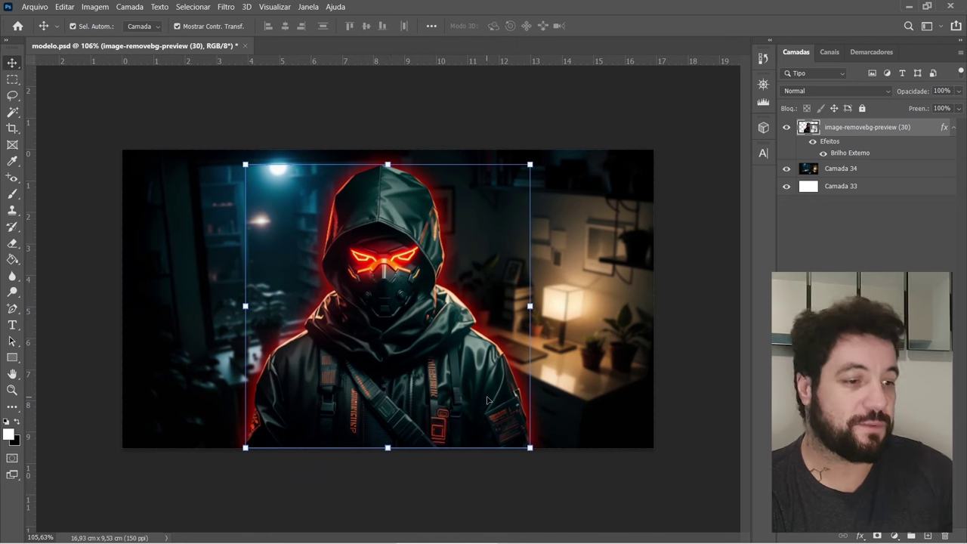
click(406, 119)
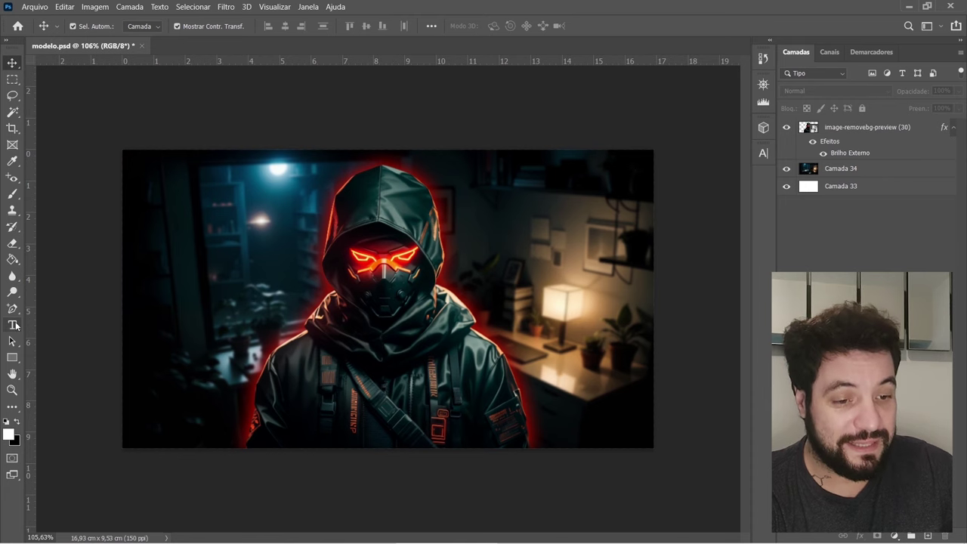
Step: Set the Type tool's font to Acumin Variable Concept in the Condensed UltraBlack style
click(13, 325)
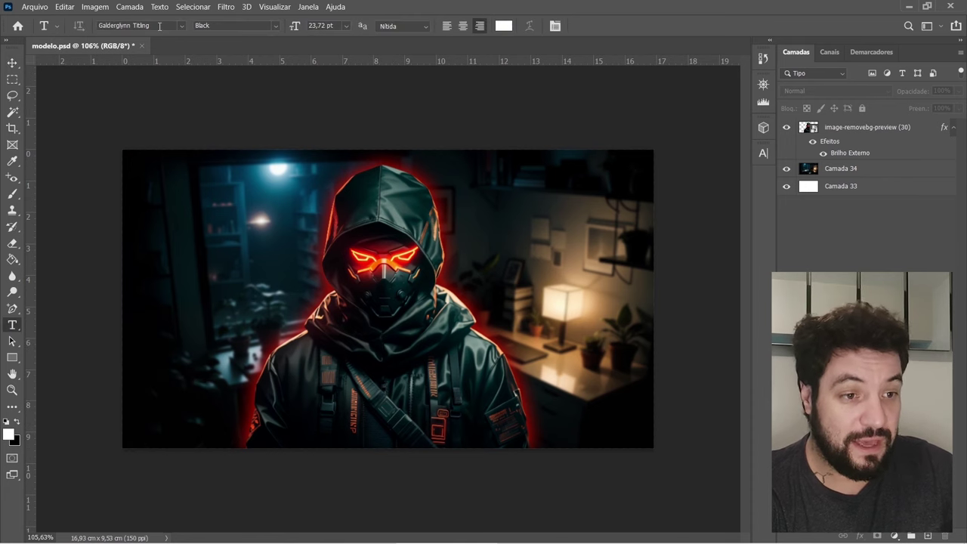
click(159, 26)
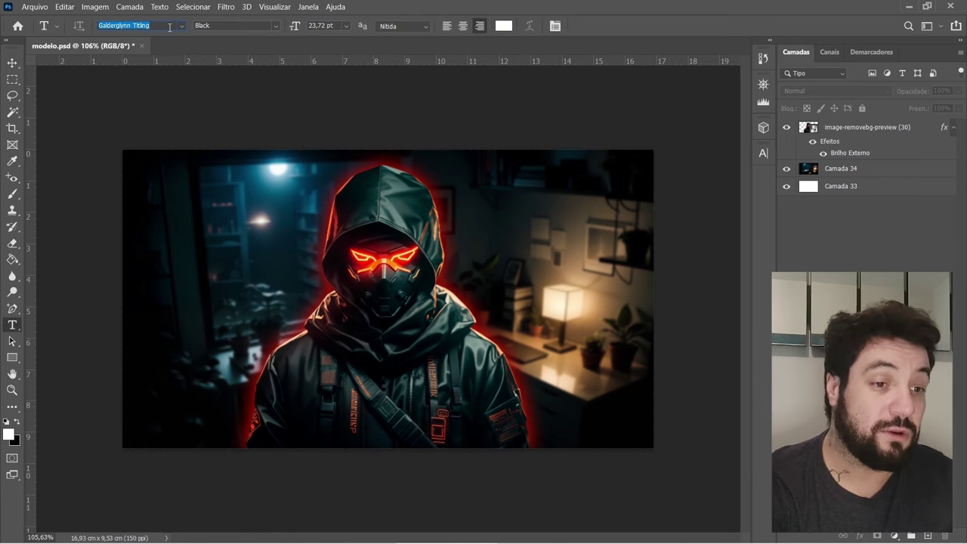
text(acu)
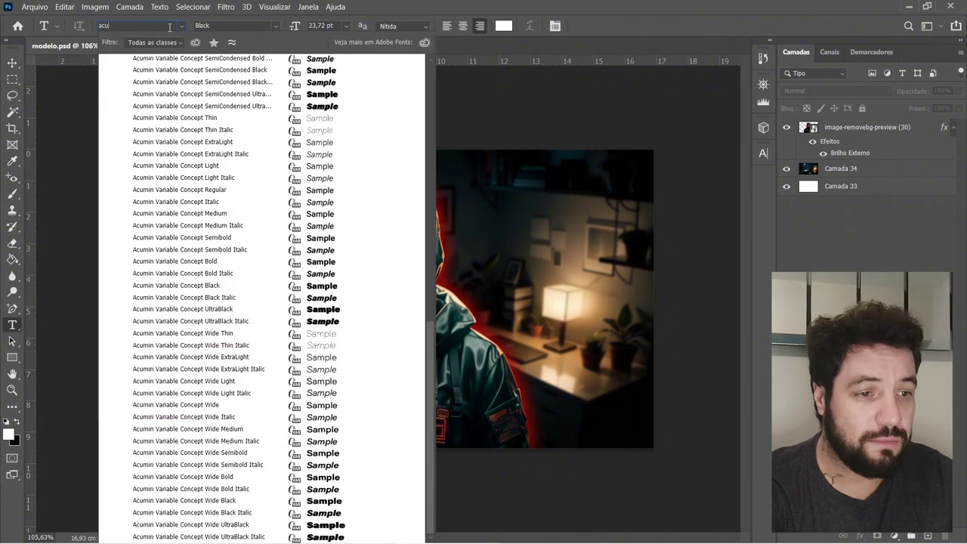
click(234, 83)
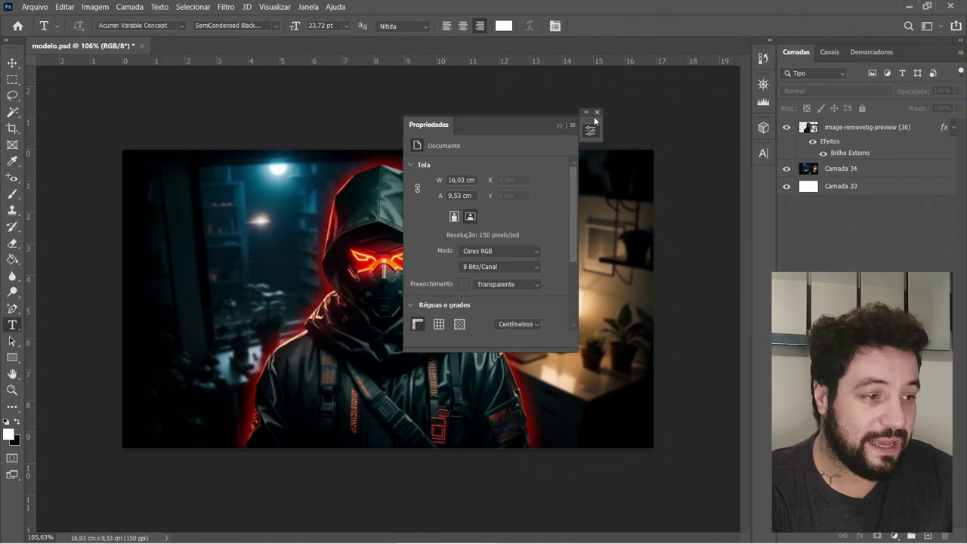
click(597, 111)
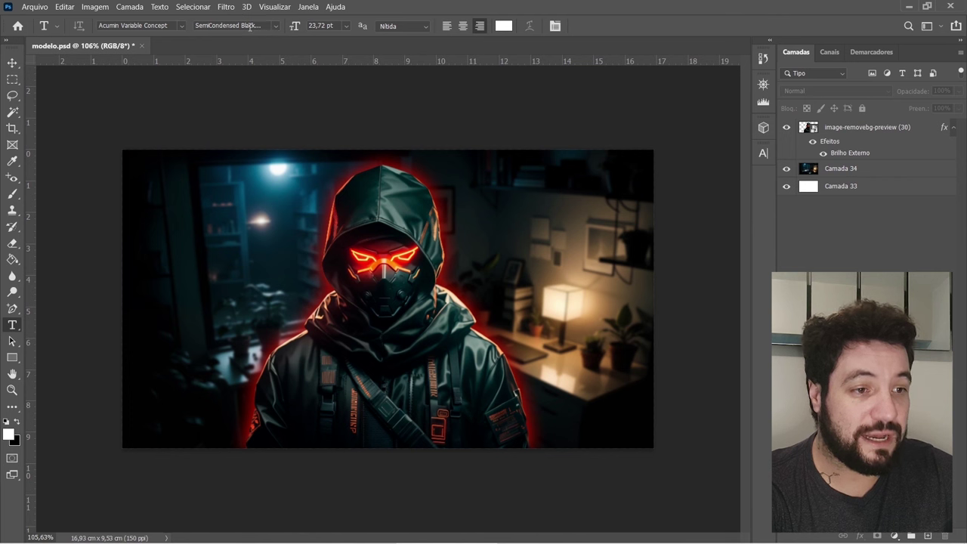
click(276, 28)
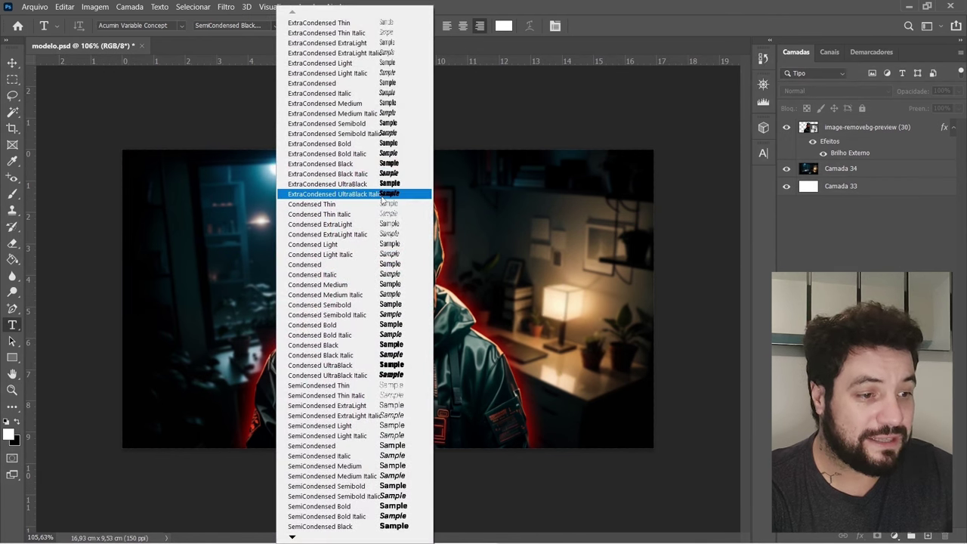
click(326, 365)
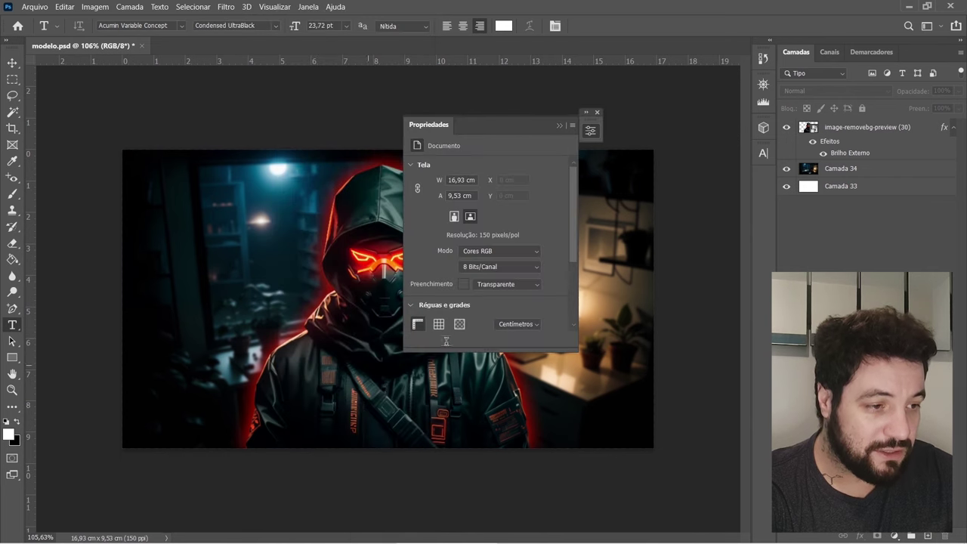
click(597, 114)
Step: Add a left-aligned white text line reading "THUMB PERFEITA" in the upper-left area of the canvas
click(154, 200)
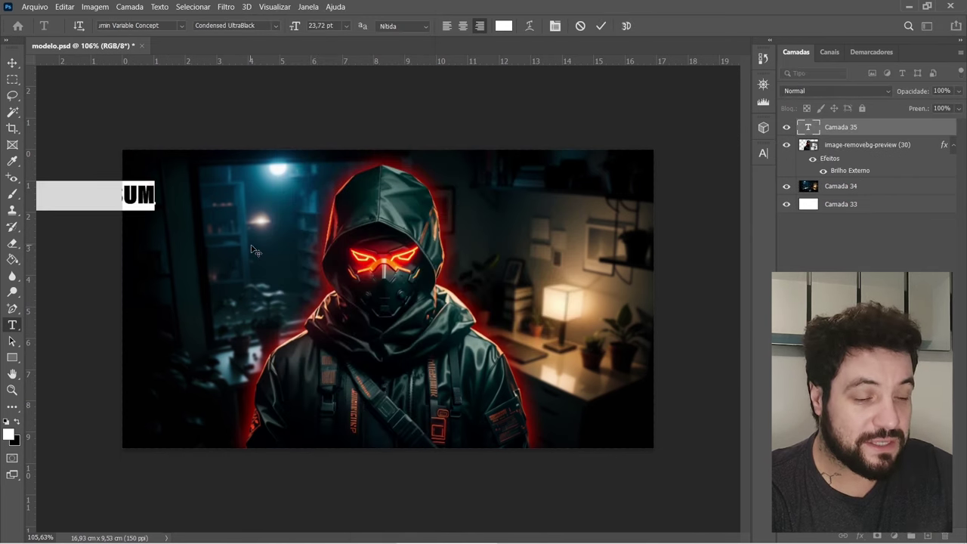
click(447, 26)
triple_click(238, 199)
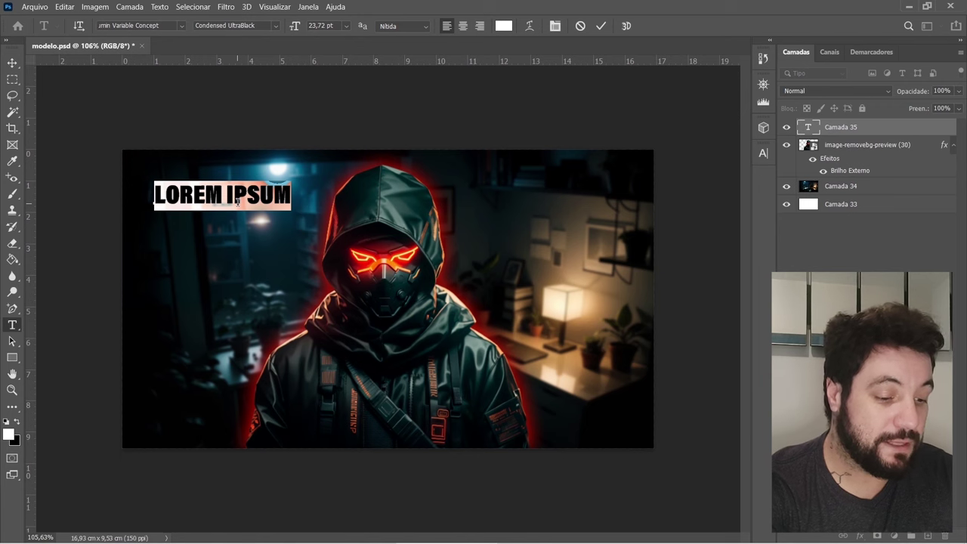
text(THUMB)
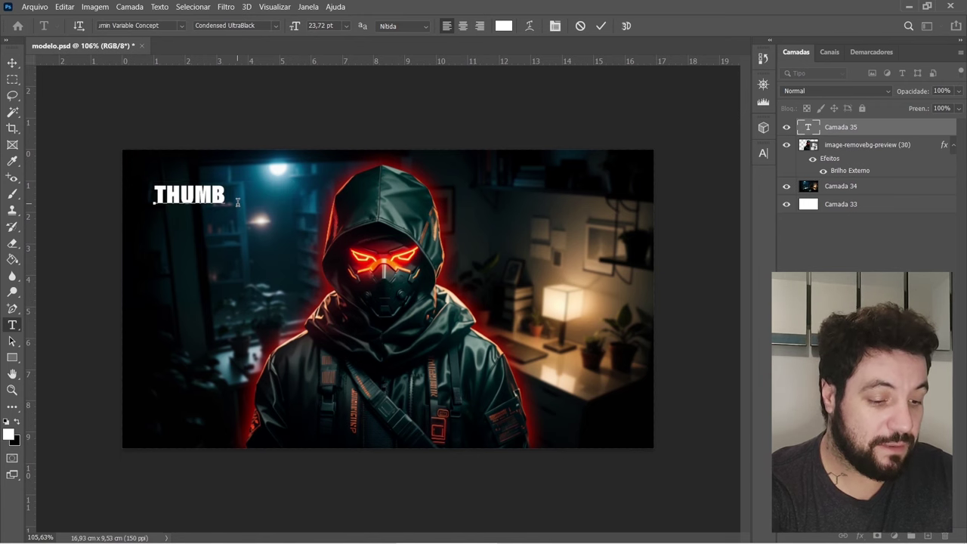
text( PERFEITA)
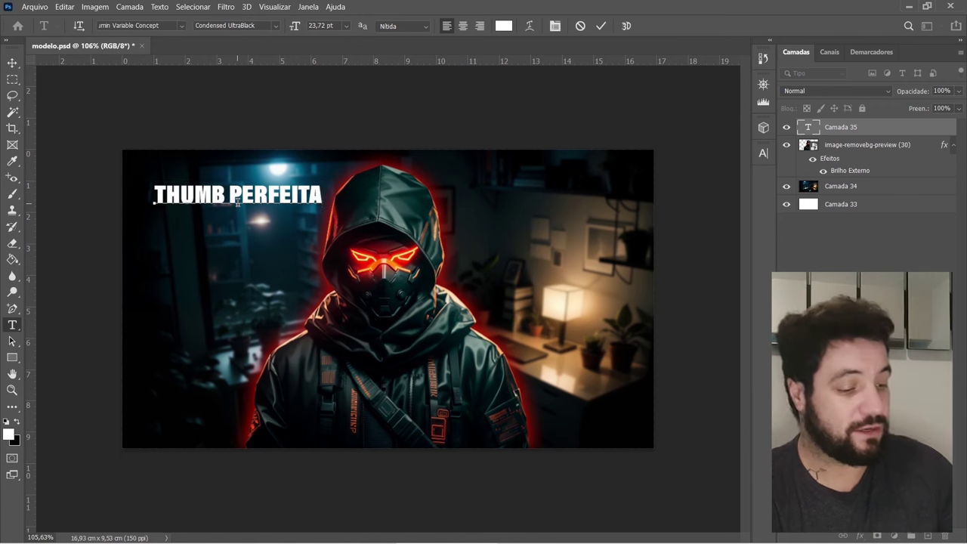
key(ctrl+Return)
Step: Enlarge the THUMB PERFEITA title to about 67 pt, centre it across the upper canvas and place its layer behind the hooded figure
key(v)
drag(322, 204, 609, 337)
key(Return)
drag(517, 223, 521, 211)
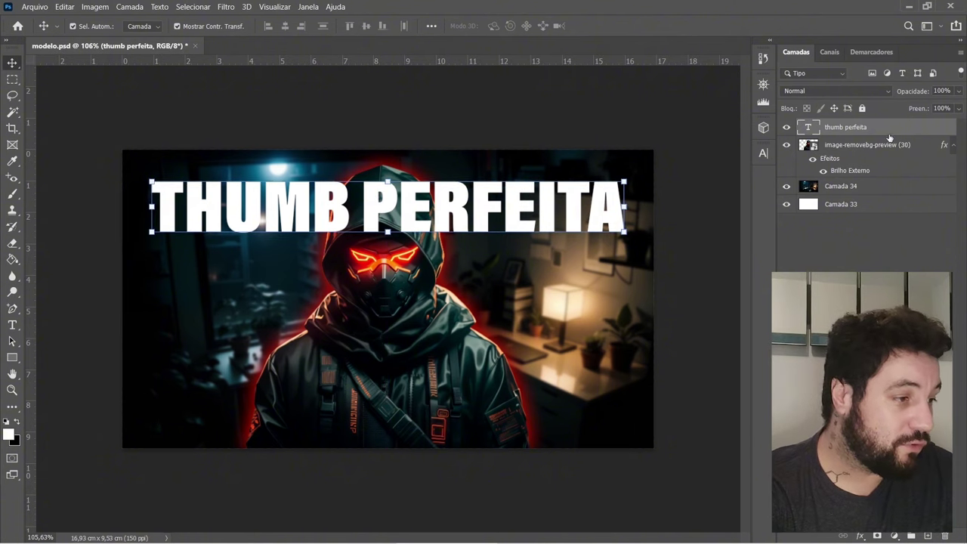
drag(890, 137, 884, 180)
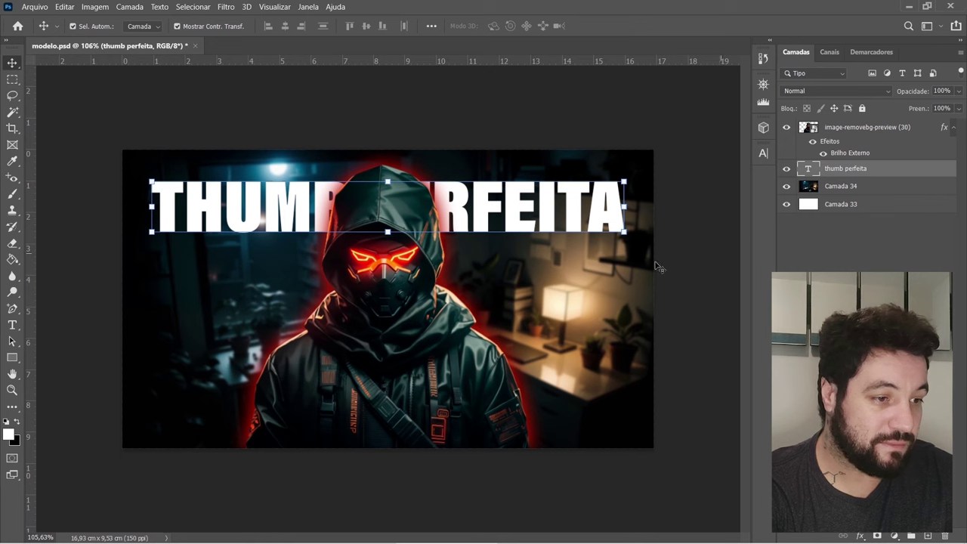
Step: Widen the gap between THUMB and PERFEITA in the title with extra spaces, and nudge the title slightly left
click(12, 326)
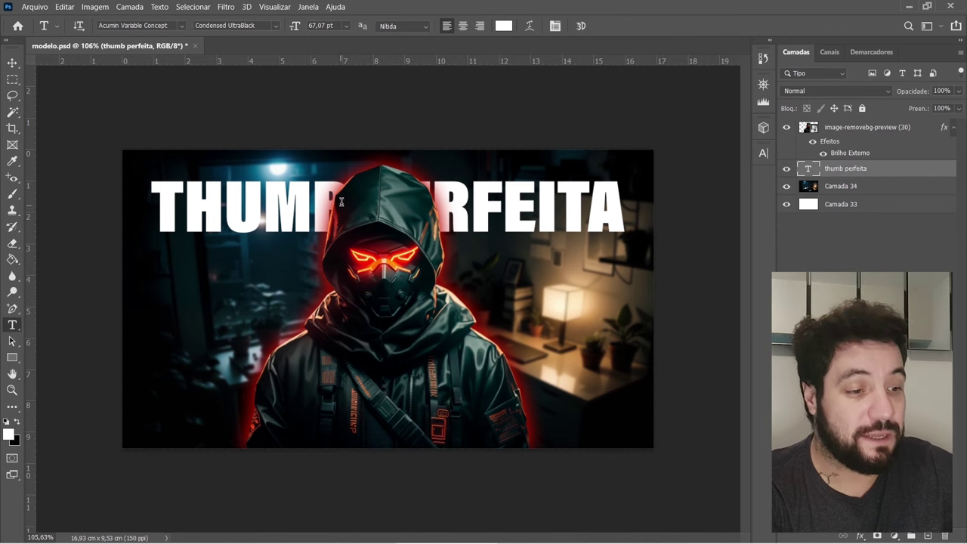
click(343, 195)
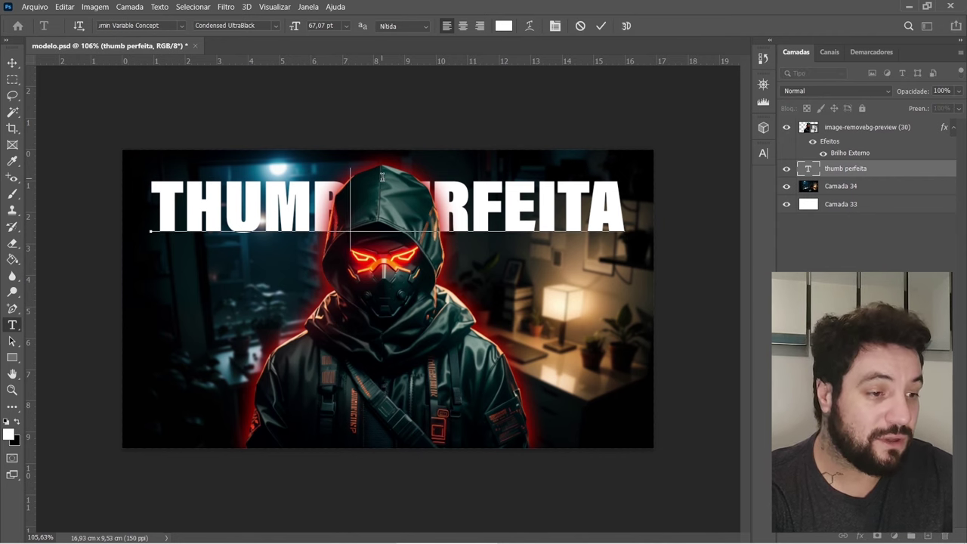
key(Right)
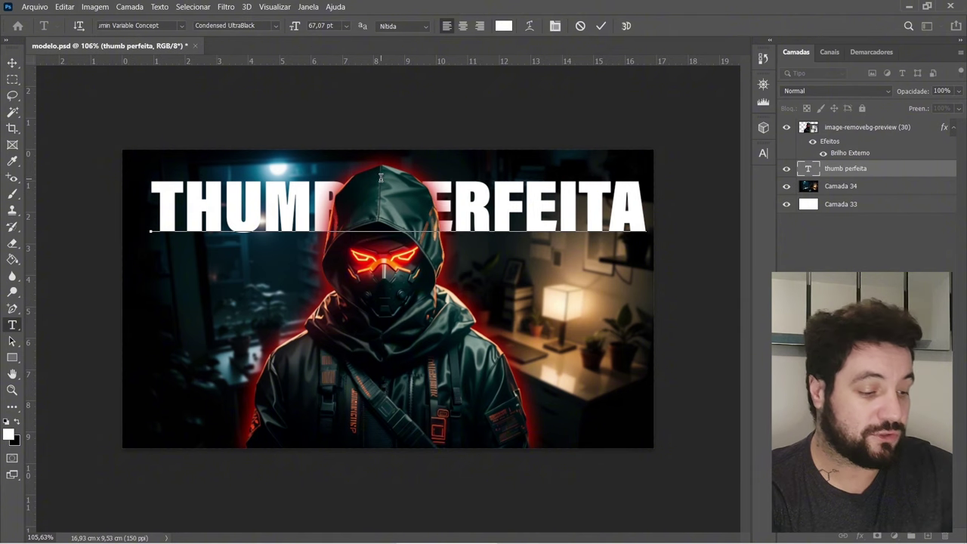
key(Escape)
key(v)
key(Left)
key(Left)
key(Left)
key(Left)
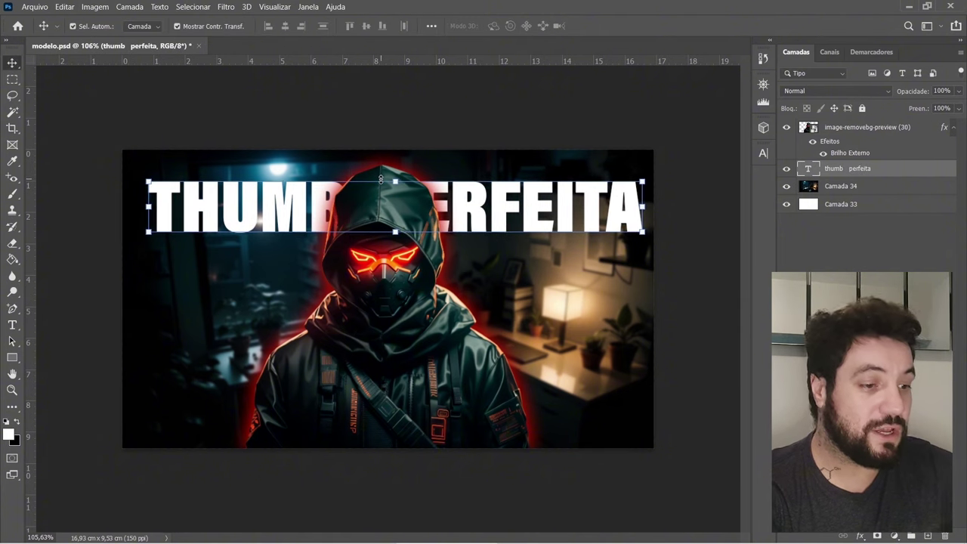
Step: Move the hooded figure down and left to about X 470 px so its head sits nearer the gap between the title words
click(398, 300)
mouse_move(386, 163)
mouse_down()
mouse_move(386, 149)
mouse_move(385, 170)
mouse_up()
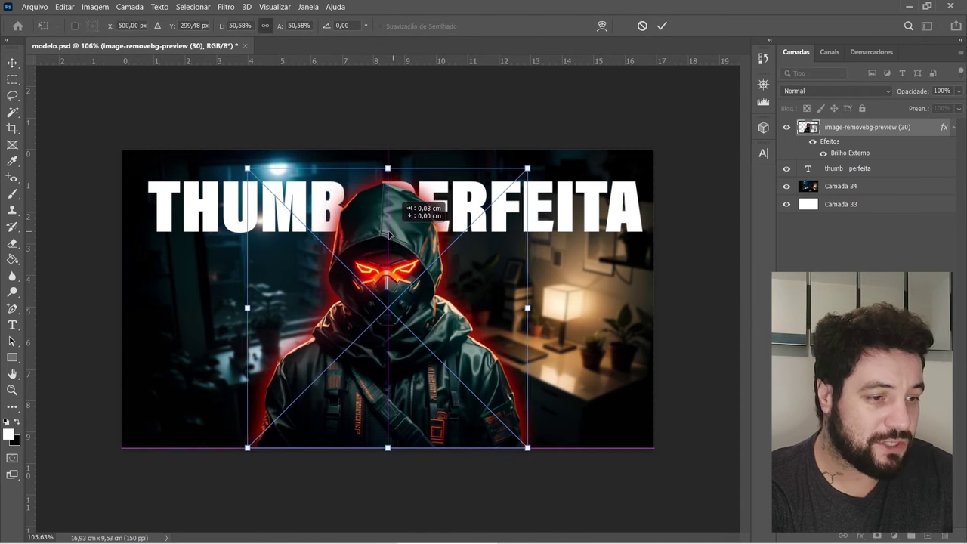
drag(392, 229, 378, 229)
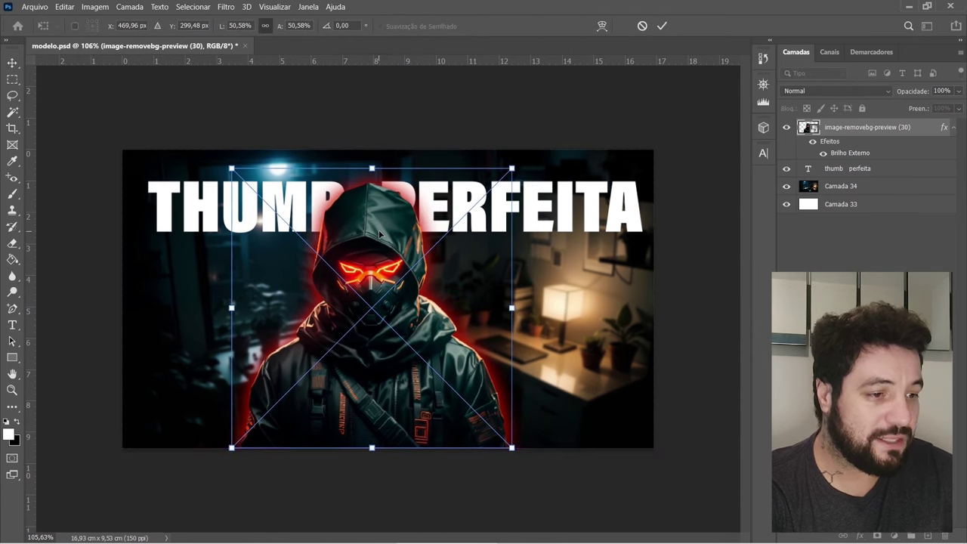
key(Return)
Step: Shift the title slightly up and left to centre it across the upper canvas
click(700, 243)
drag(535, 213, 529, 207)
click(714, 275)
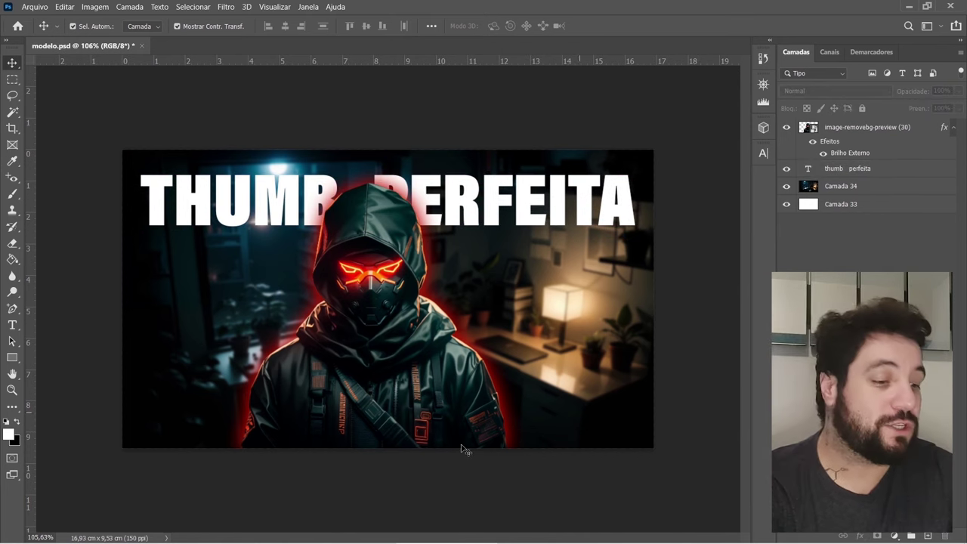
scroll(380, 366, up, 1)
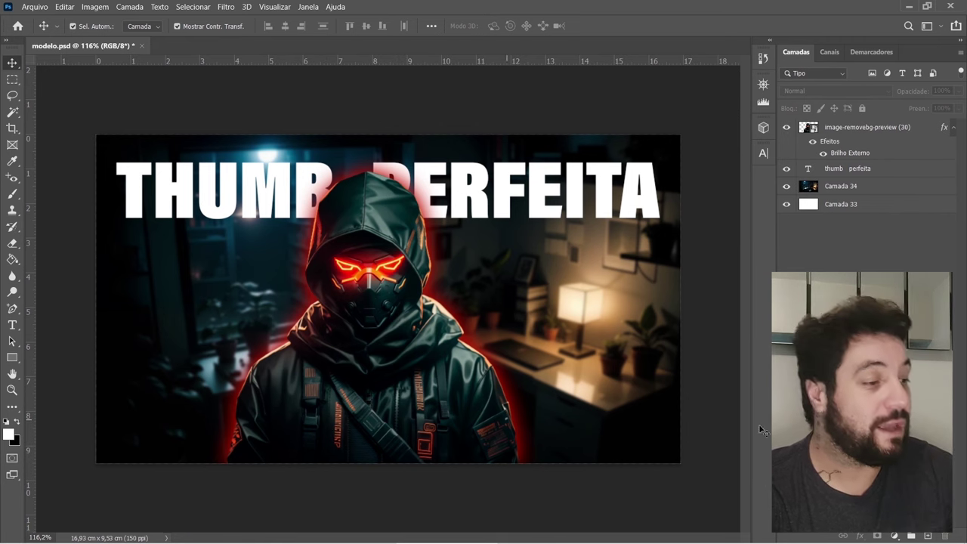
Step: Duplicate the title text layer directly above the original
click(873, 171)
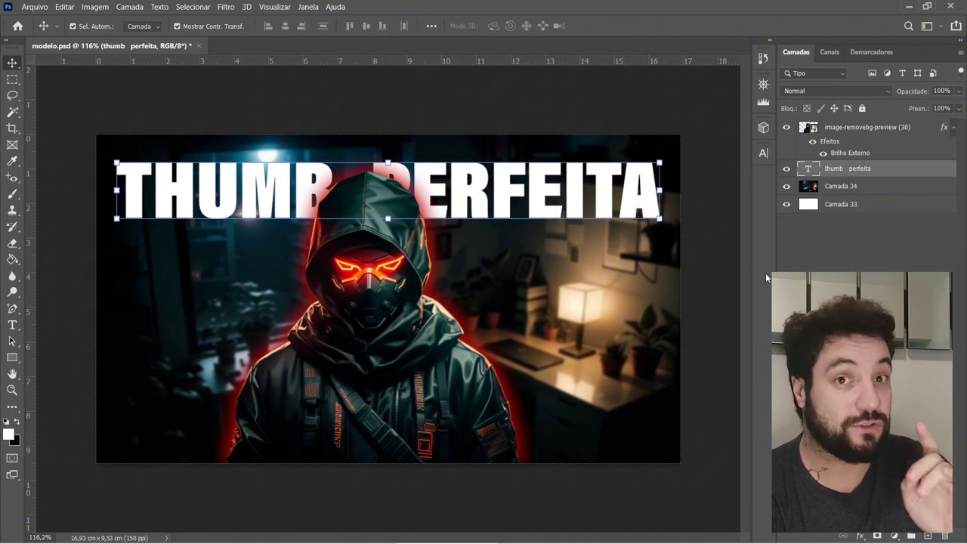
key(ctrl)
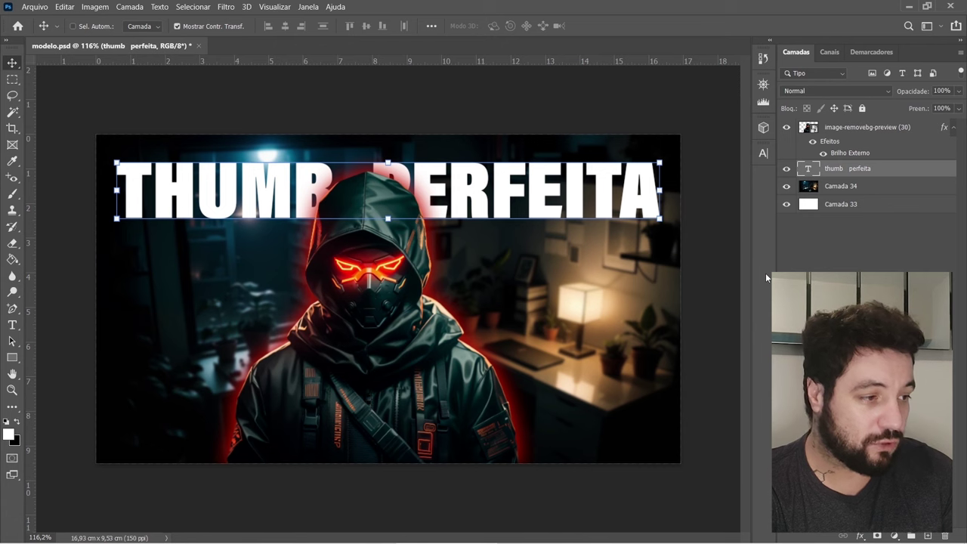
key(ctrl+j)
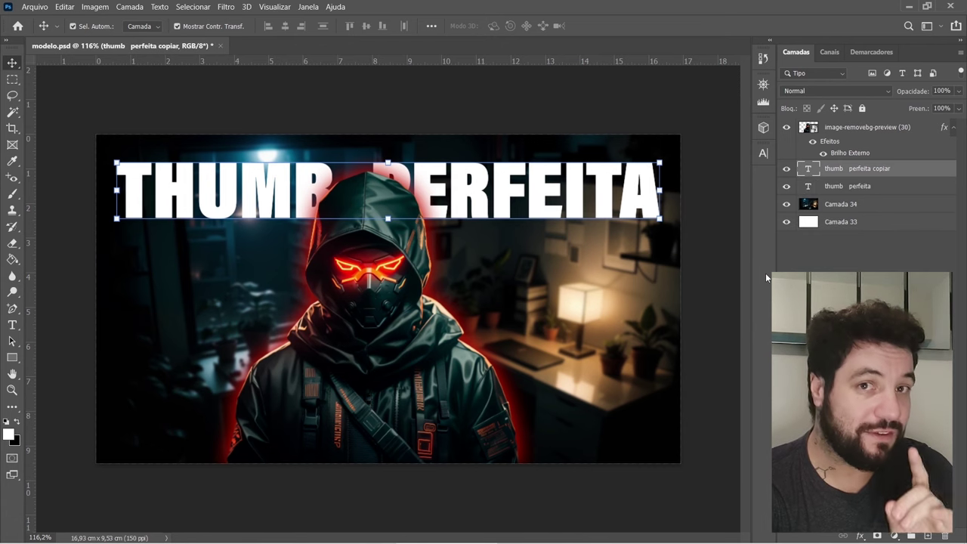
Step: Restrict the title copy to the R channel in its blending options and offset it slightly right and down for a red edge
right_click(870, 170)
click(796, 19)
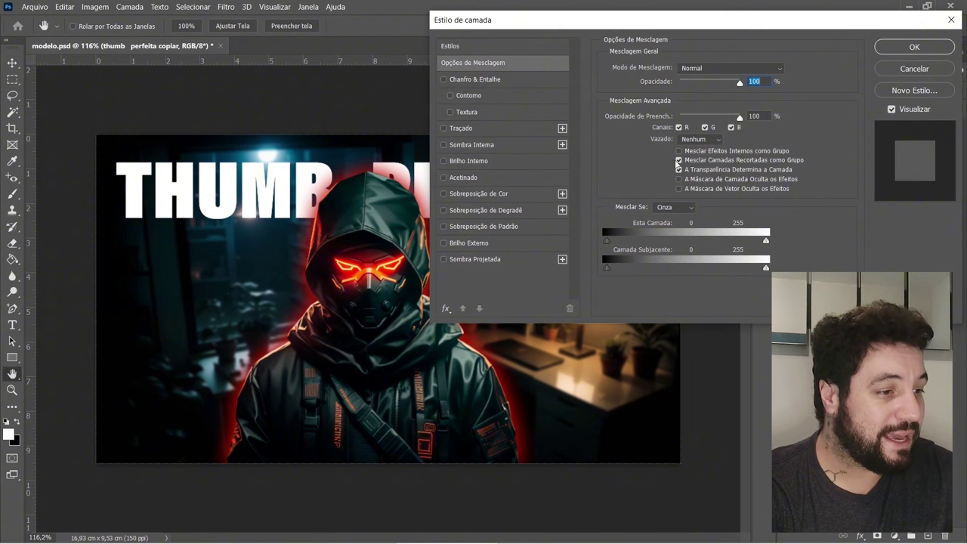
drag(719, 23, 674, 218)
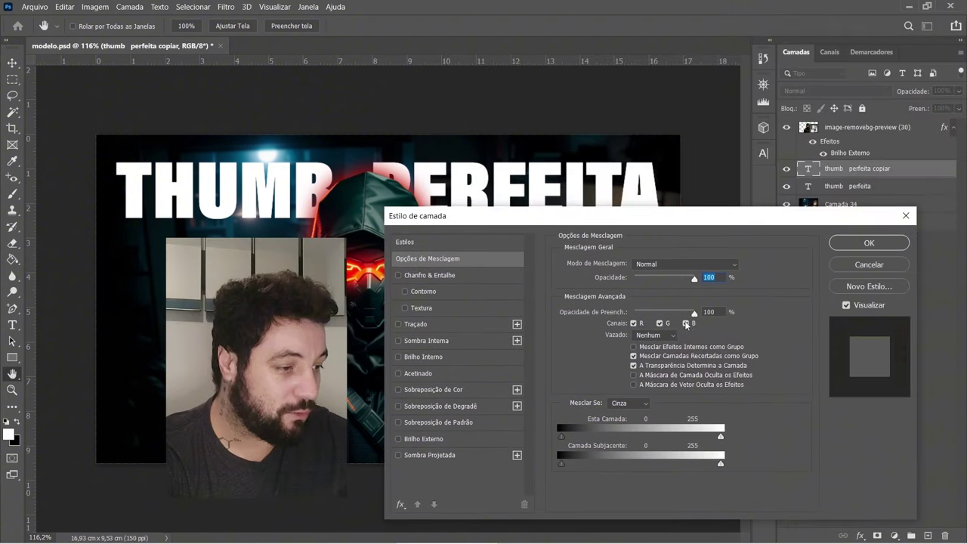
click(686, 324)
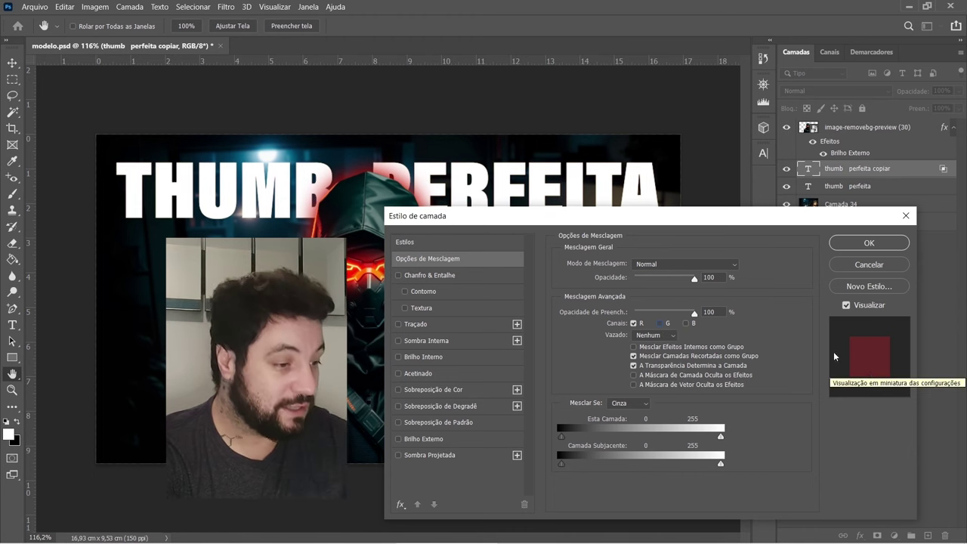
click(869, 243)
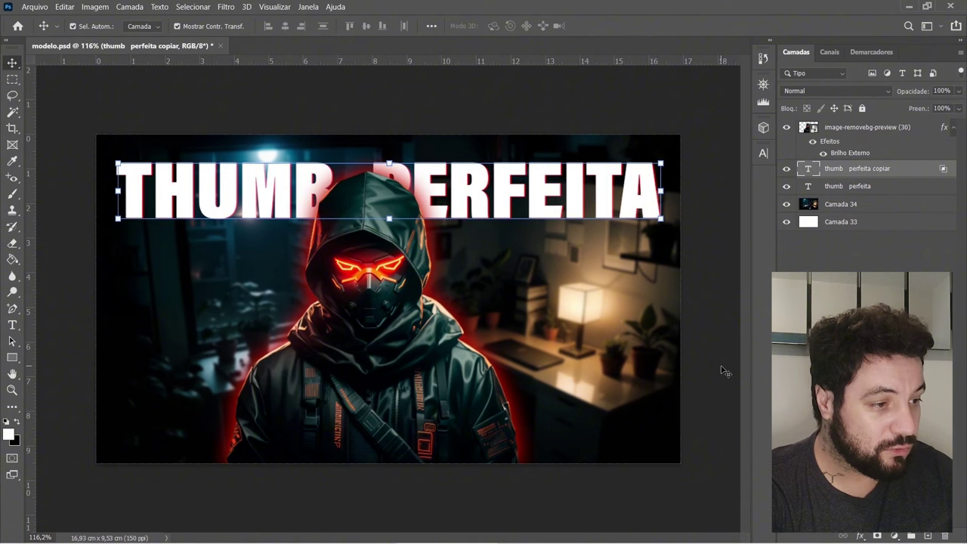
click(727, 370)
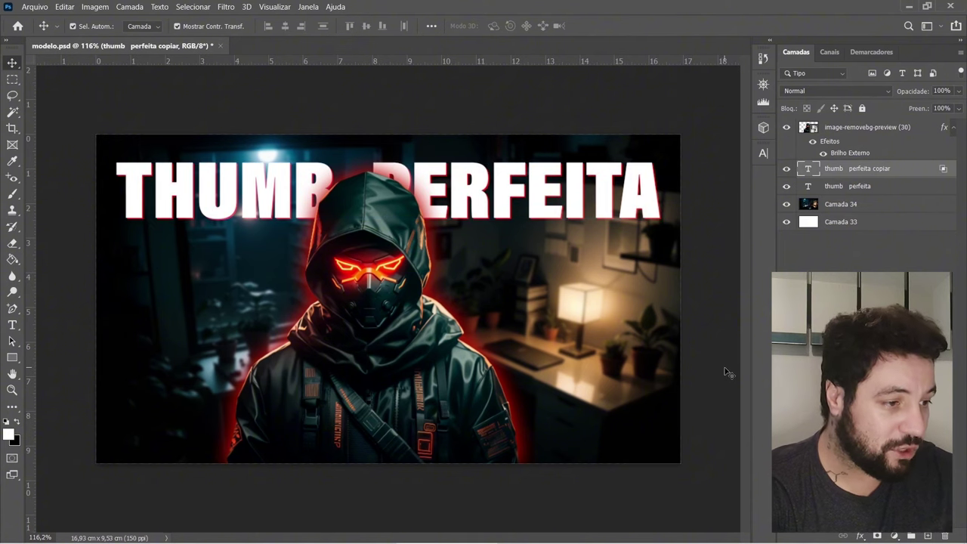
scroll(571, 242, up, 2)
scroll(624, 217, up, 2)
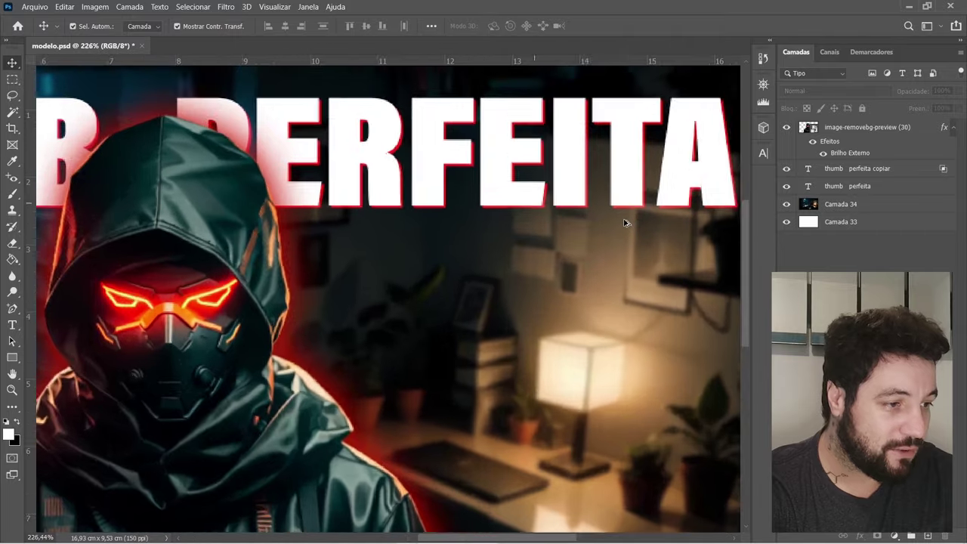
scroll(625, 219, down, 4)
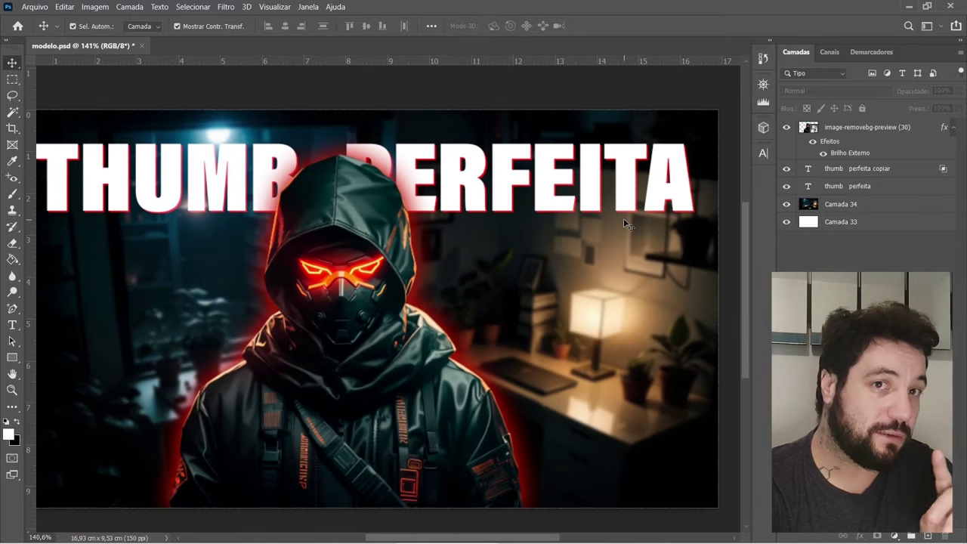
scroll(626, 219, down, 1)
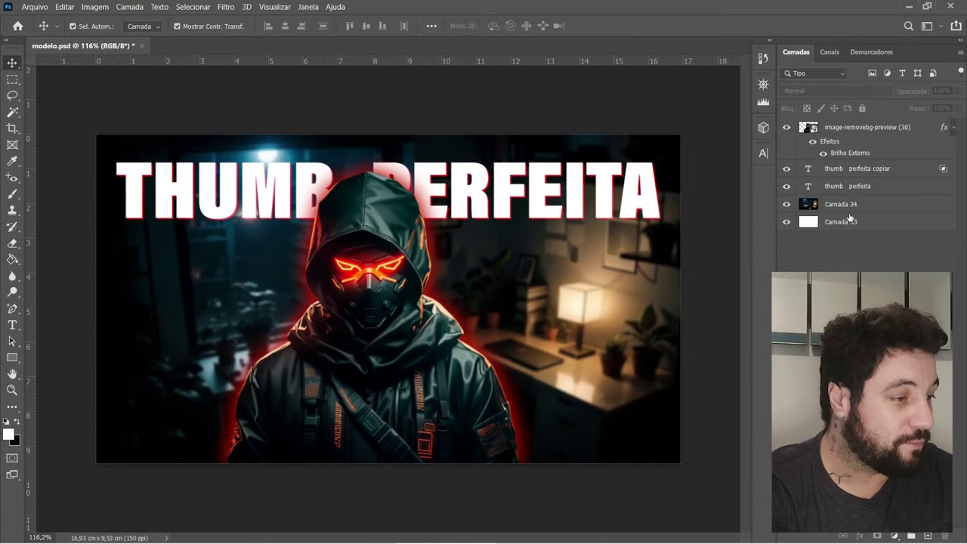
Step: Duplicate the original title layer again and place this second copy above the red-channel copy, still behind the figure
click(854, 187)
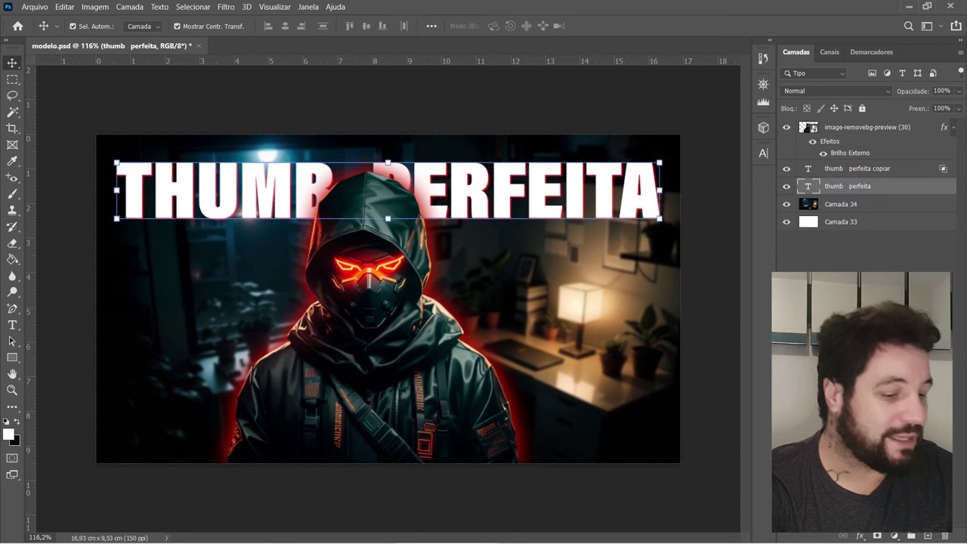
key(ctrl+j)
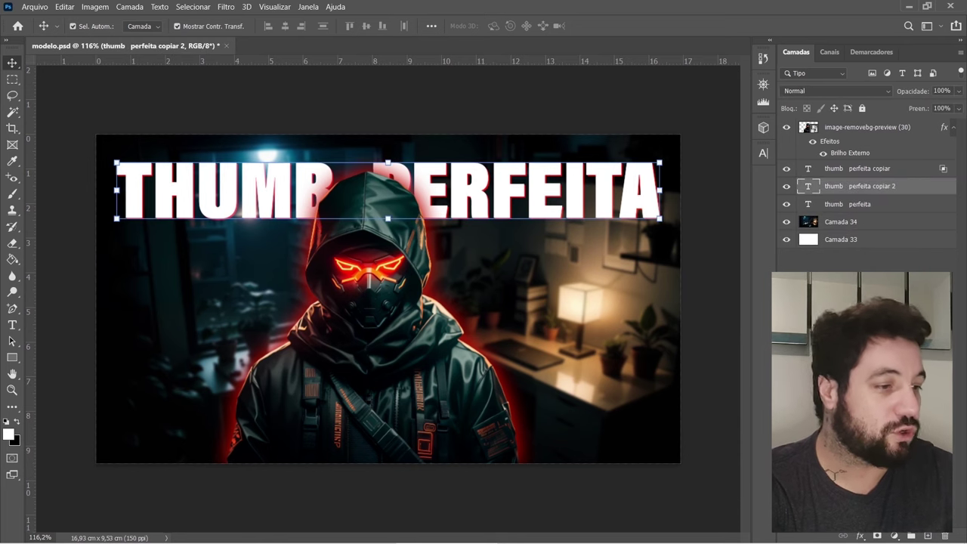
drag(885, 188, 886, 155)
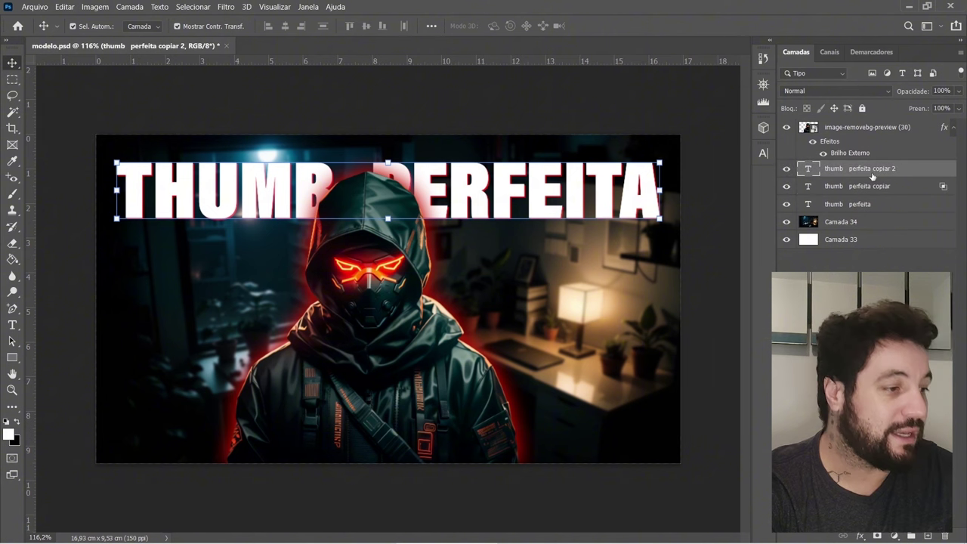
Step: Restrict the second title copy to the B channel in its blending options and offset it slightly upward for a blue edge
right_click(870, 168)
click(788, 23)
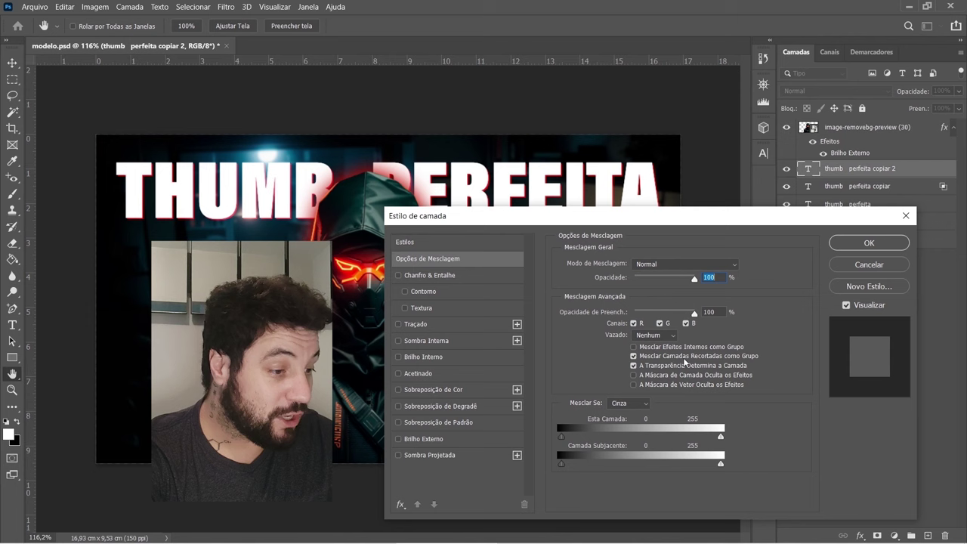
click(633, 323)
click(659, 324)
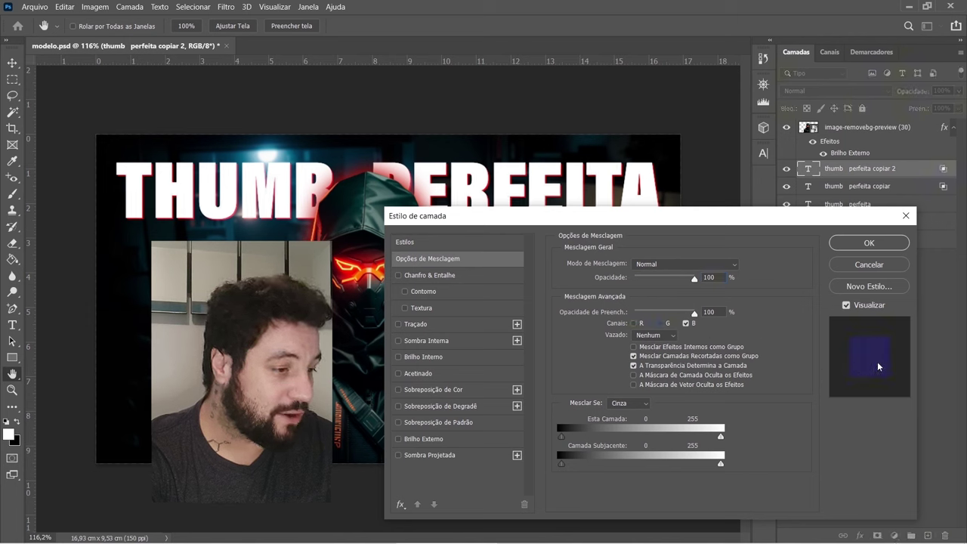
click(869, 244)
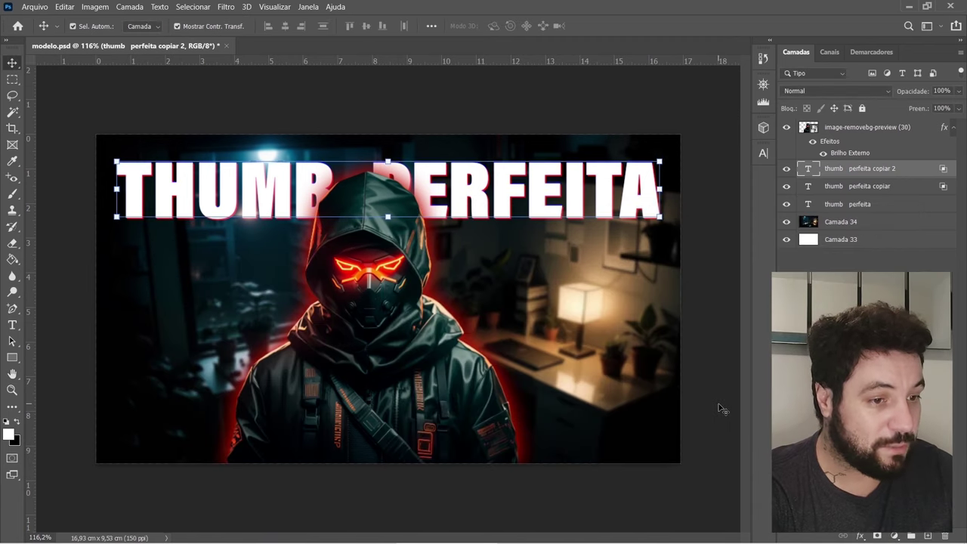
Step: Examine the red and blue edges along the title letters up close and in the whole thumbnail
click(719, 384)
scroll(204, 243, up, 5)
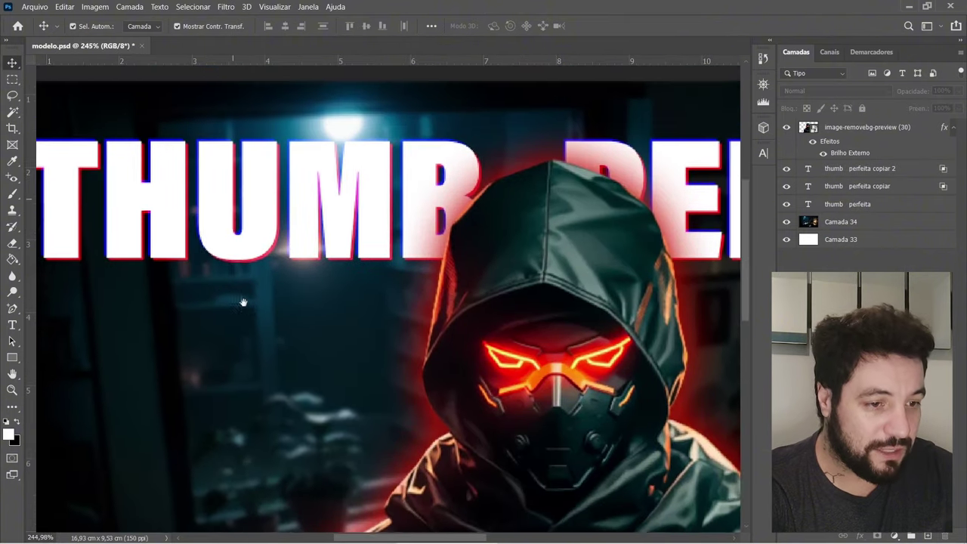
key(Tab)
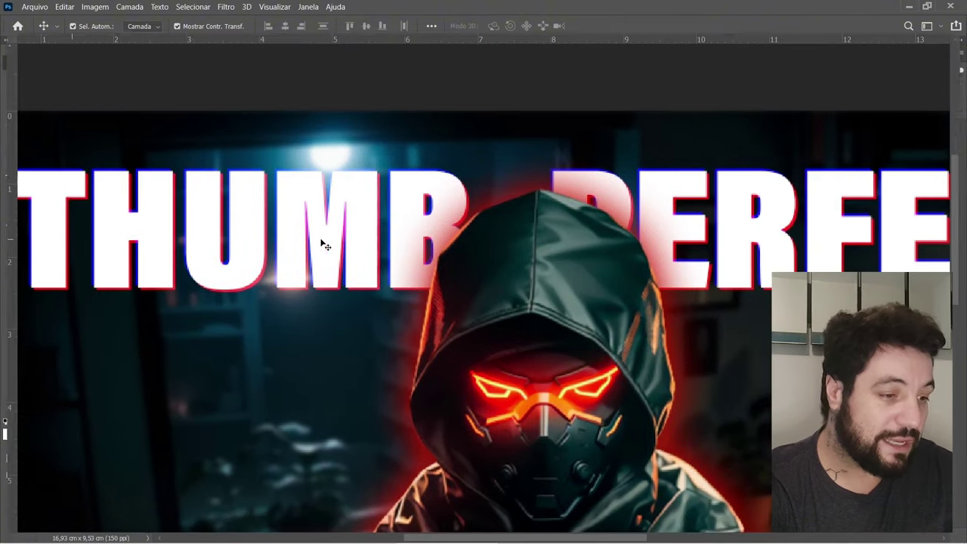
drag(820, 244, 561, 233)
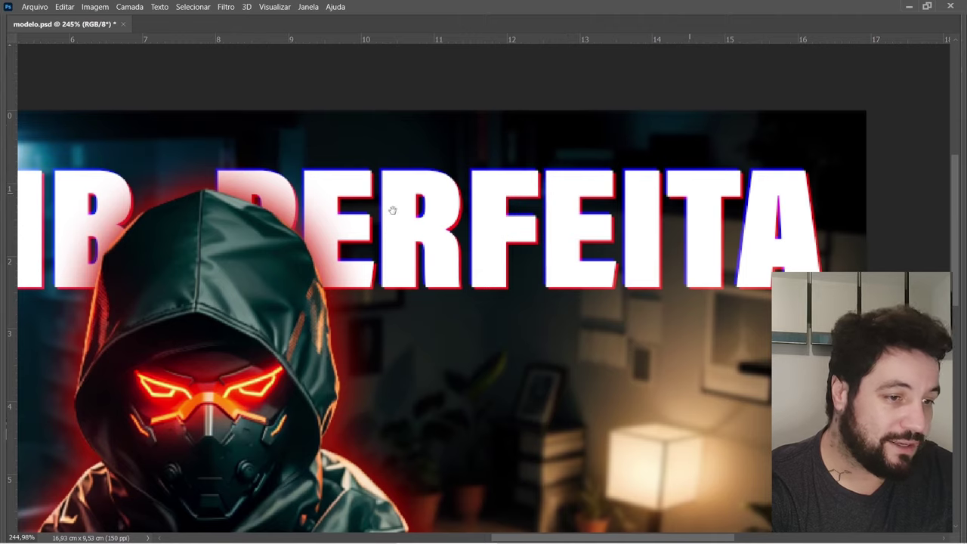
drag(189, 237, 346, 239)
scroll(346, 239, down, 5)
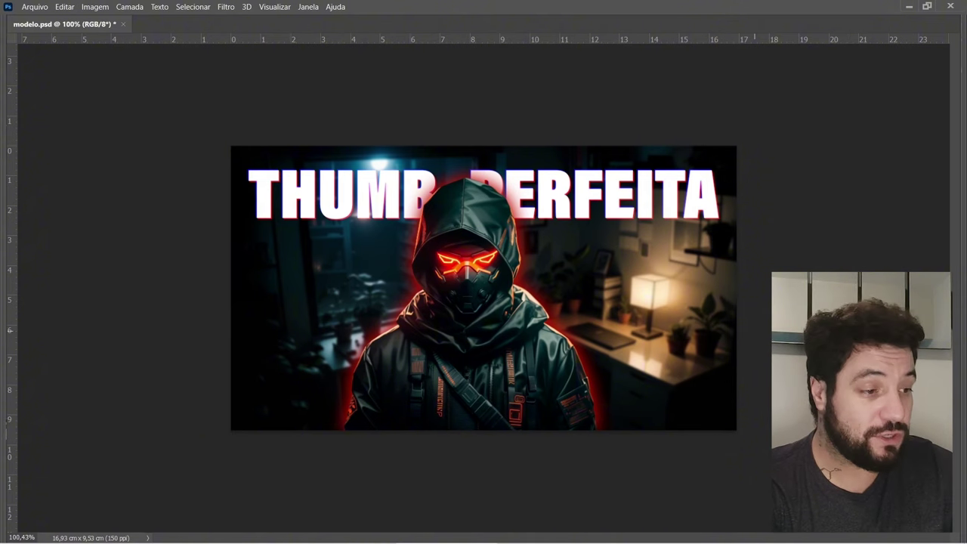
scroll(753, 330, up, 2)
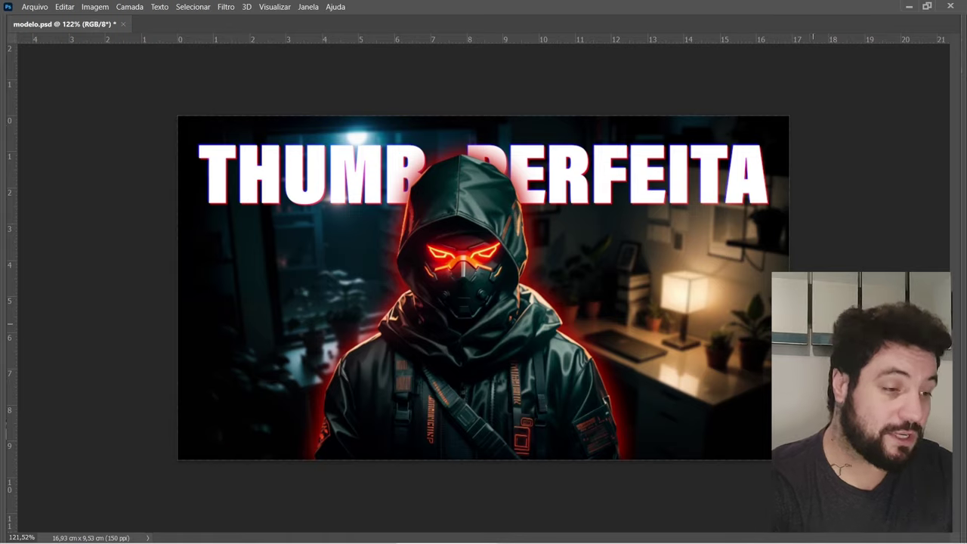
key(Tab)
scroll(340, 214, down, 1)
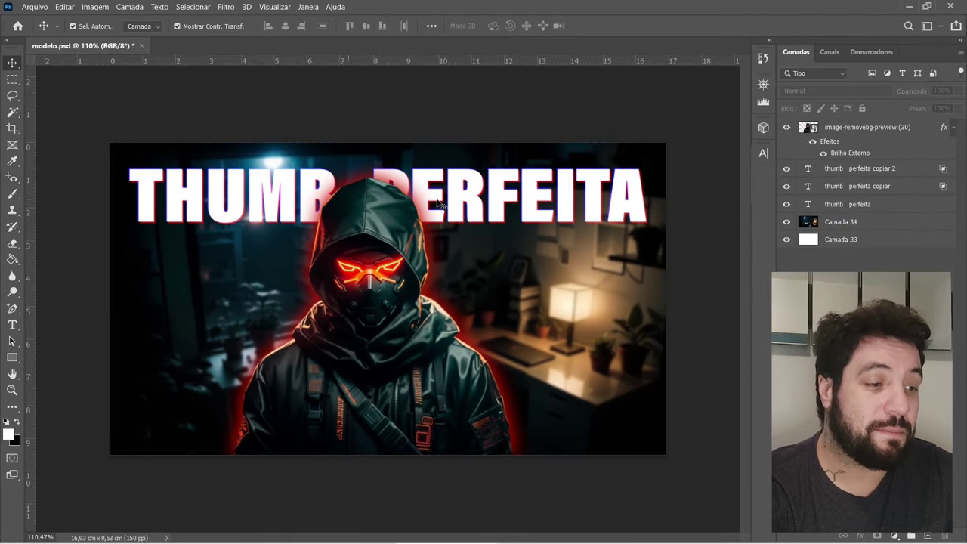
Step: Hide both channel-restricted title copies, then bring the original title in front of the figure and move it across the lower canvas
click(787, 188)
click(863, 205)
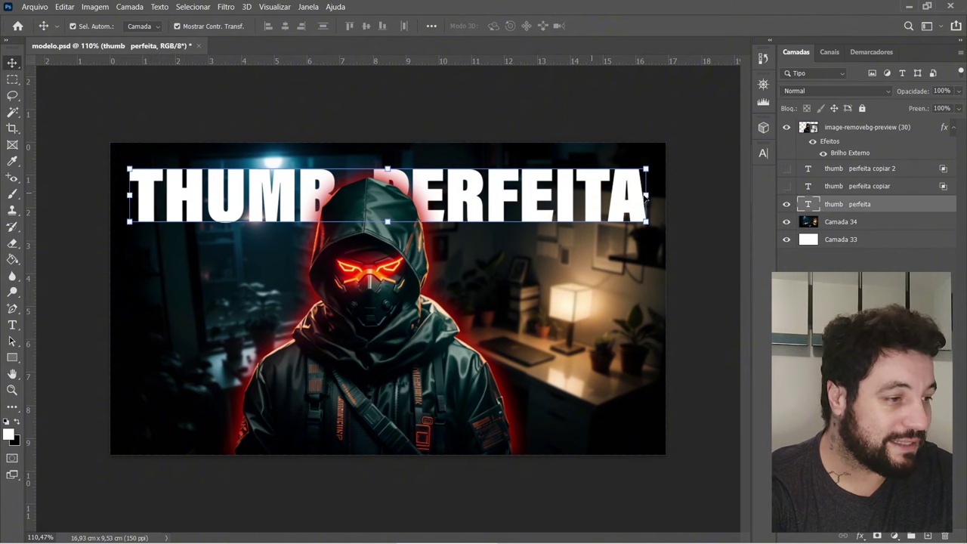
drag(875, 207, 870, 125)
drag(430, 225, 456, 410)
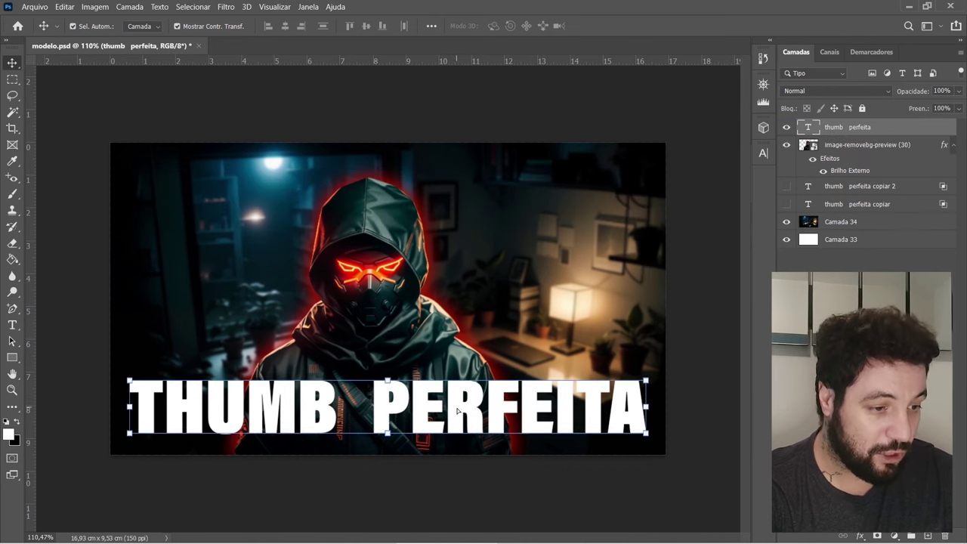
Step: Duplicate the lower title, hide the copy in front of the figure, and place the original title layer behind the figure
alt+click(511, 402)
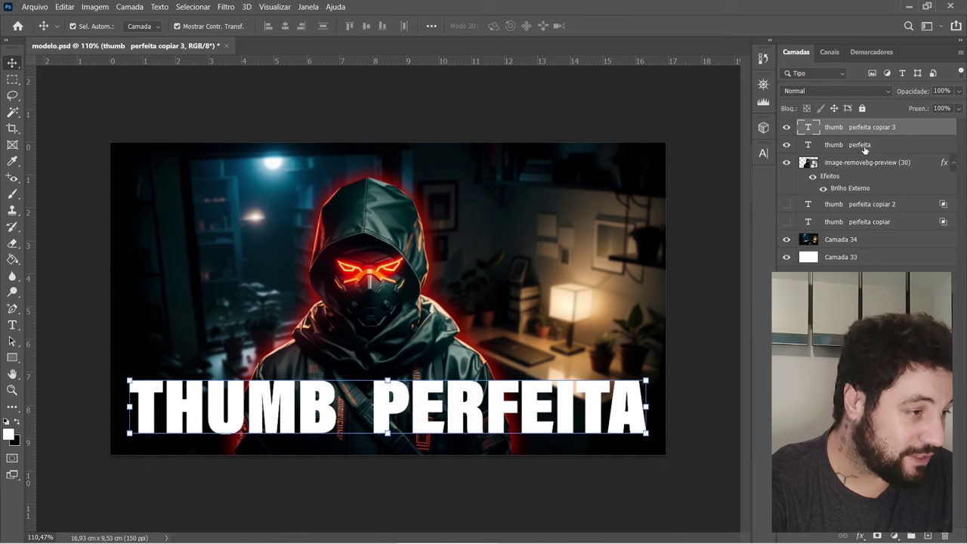
drag(865, 150, 853, 189)
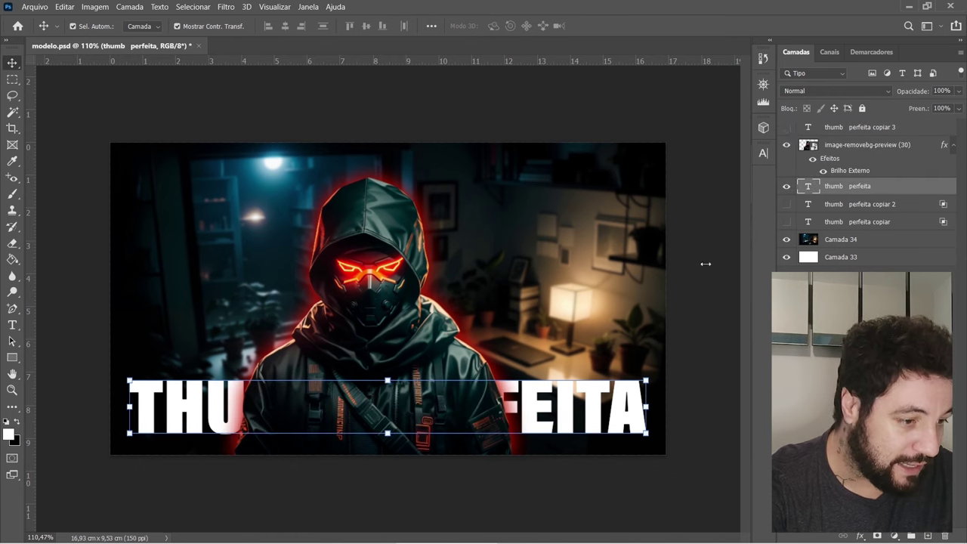
Step: Show the title copy in front of the figure again and reduce its fill to 0%
click(714, 305)
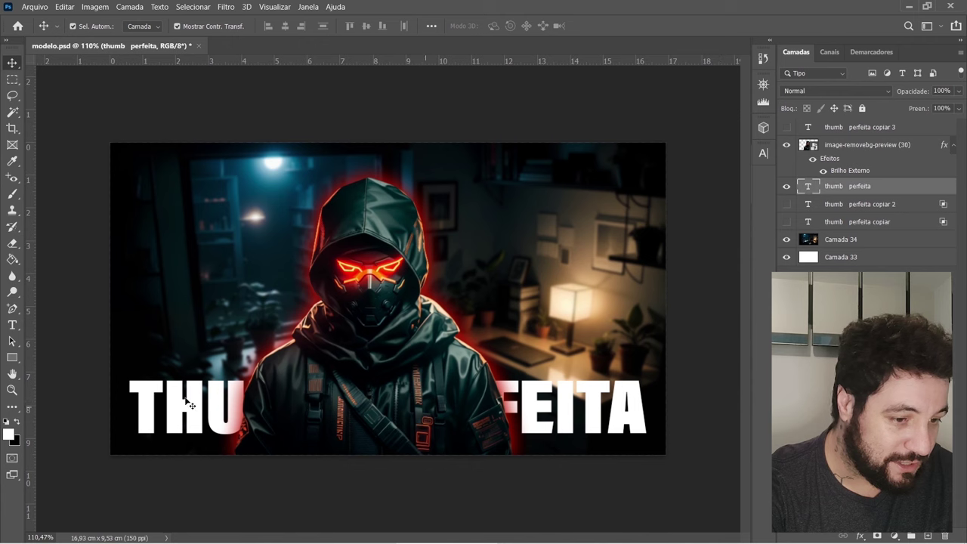
click(854, 185)
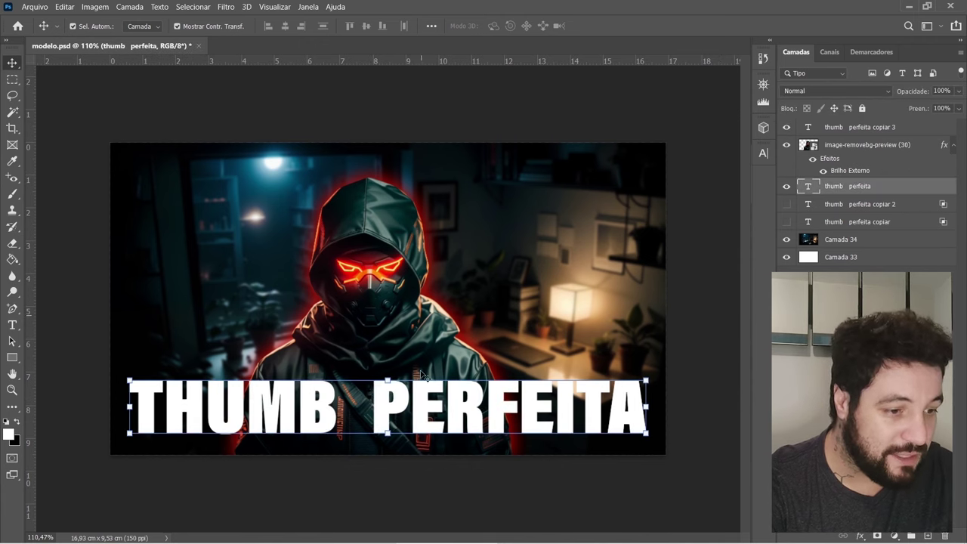
click(472, 387)
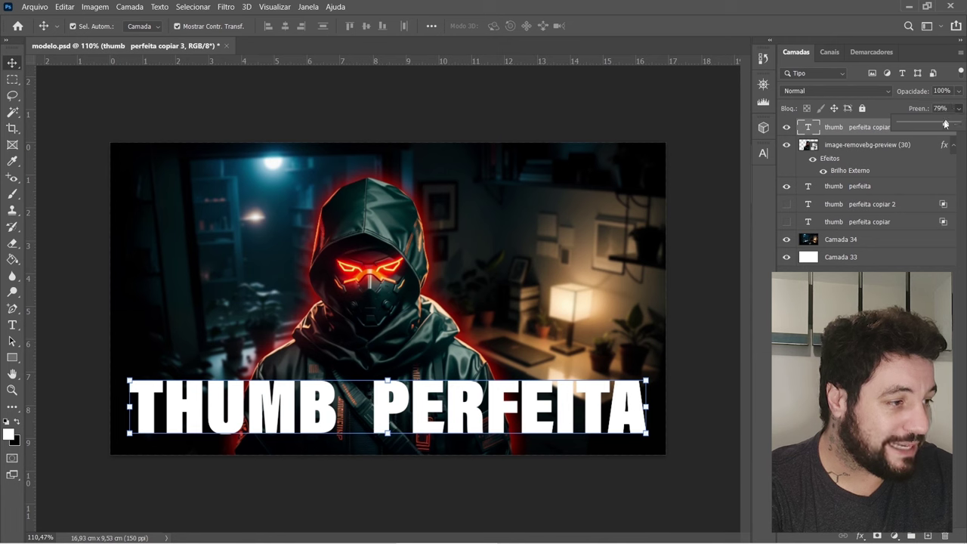
click(656, 385)
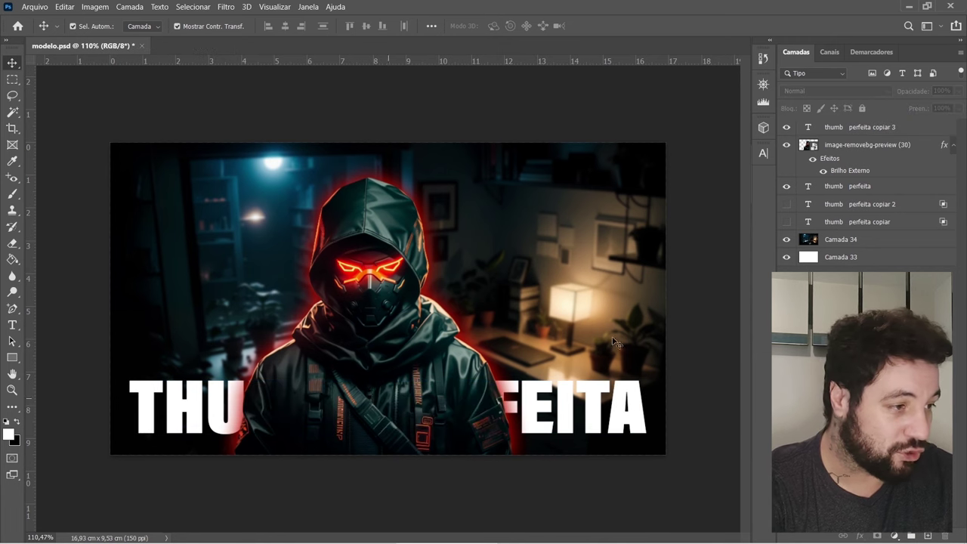
Step: Add a white 2 px inside stroke to the front title copy and view the whole thumbnail without the panels
right_click(866, 128)
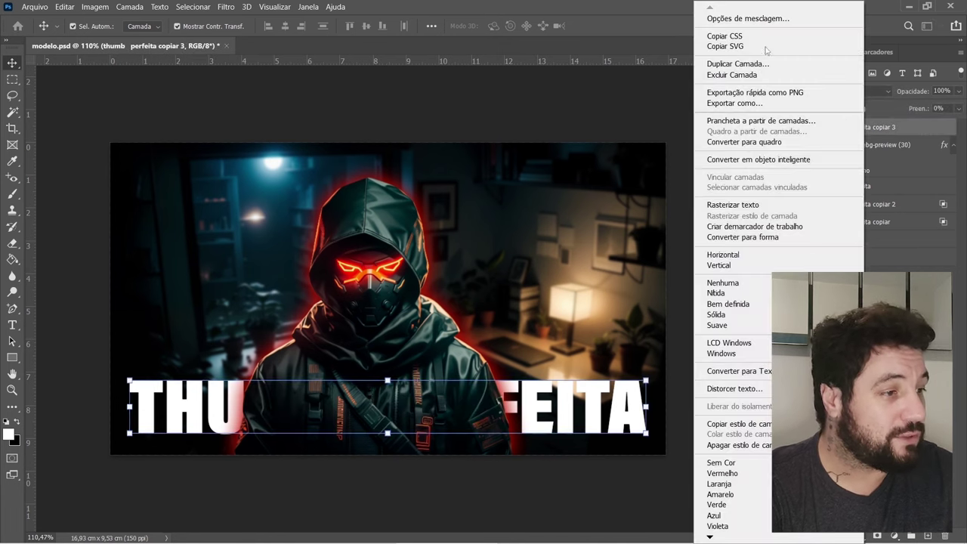
click(772, 18)
drag(597, 222, 650, 50)
click(473, 148)
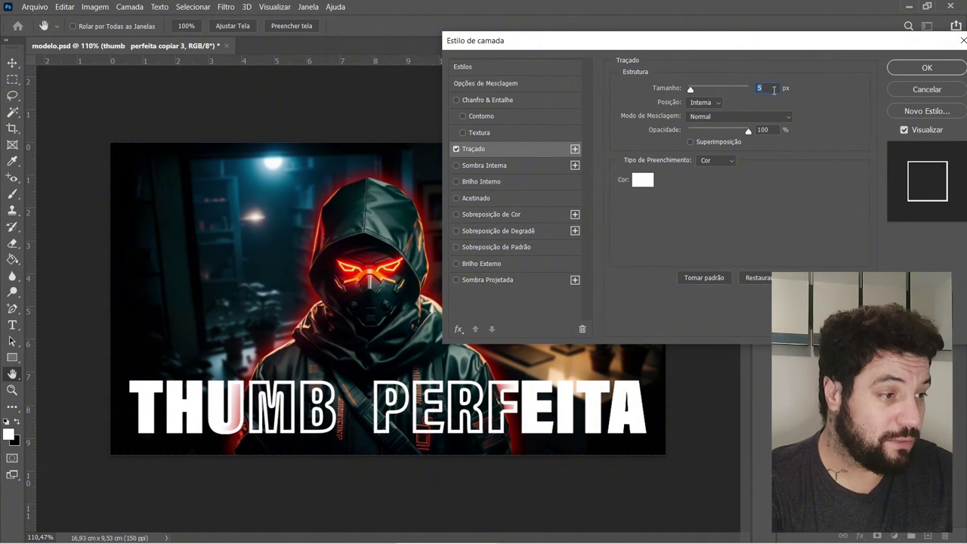
key(Down)
key(Down)
key(Down)
key(Down)
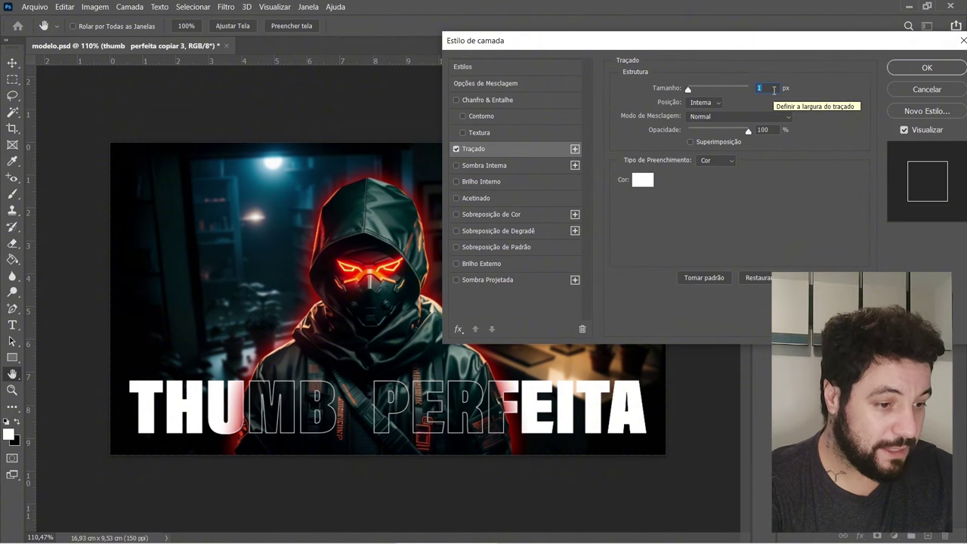
key(Up)
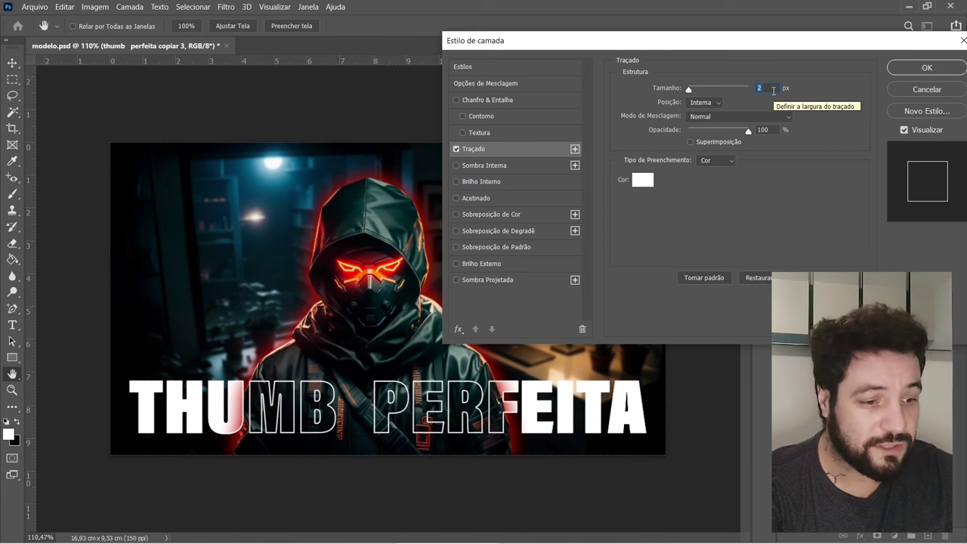
click(908, 69)
key(Tab)
key(ctrl+0)
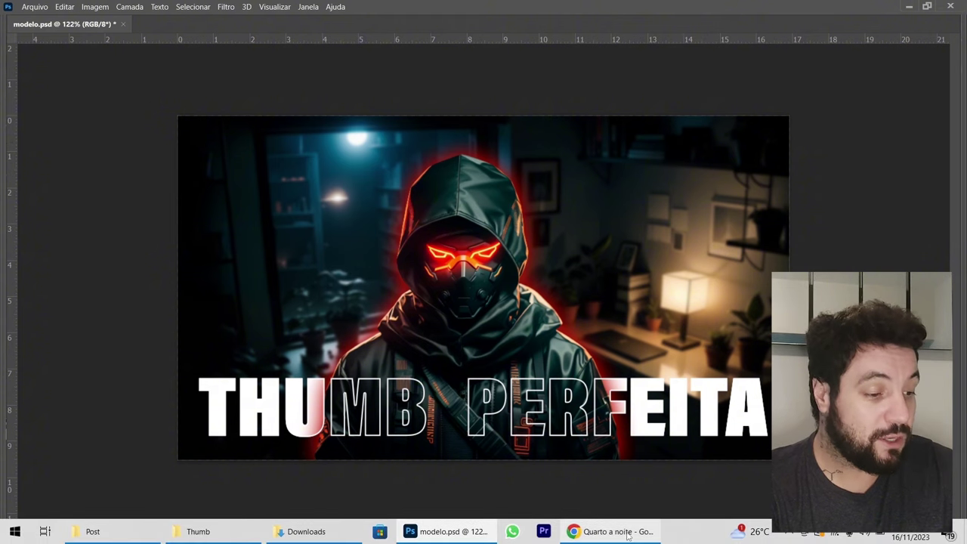
Step: Switch to Chrome and search Google Images for "logo photoshop"
click(610, 538)
click(484, 12)
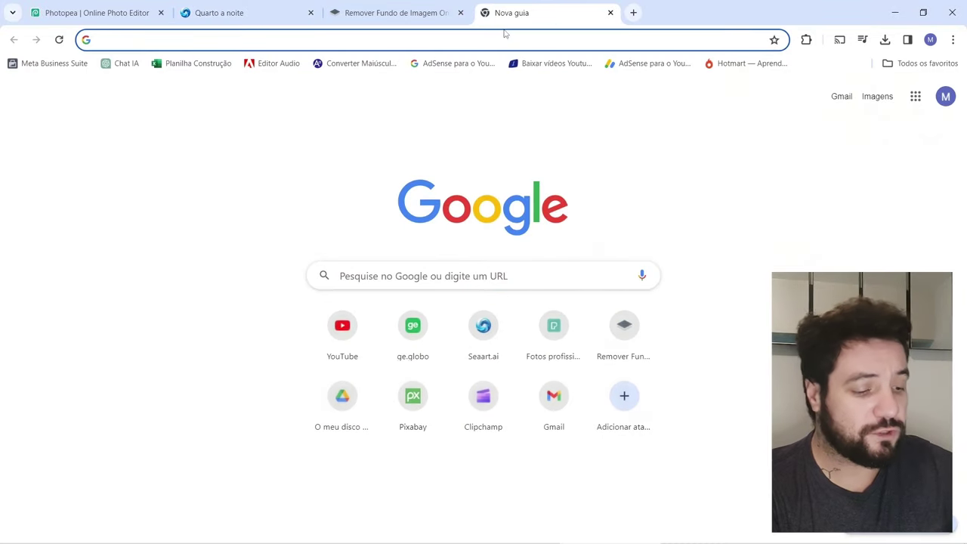
text(logo photoshop)
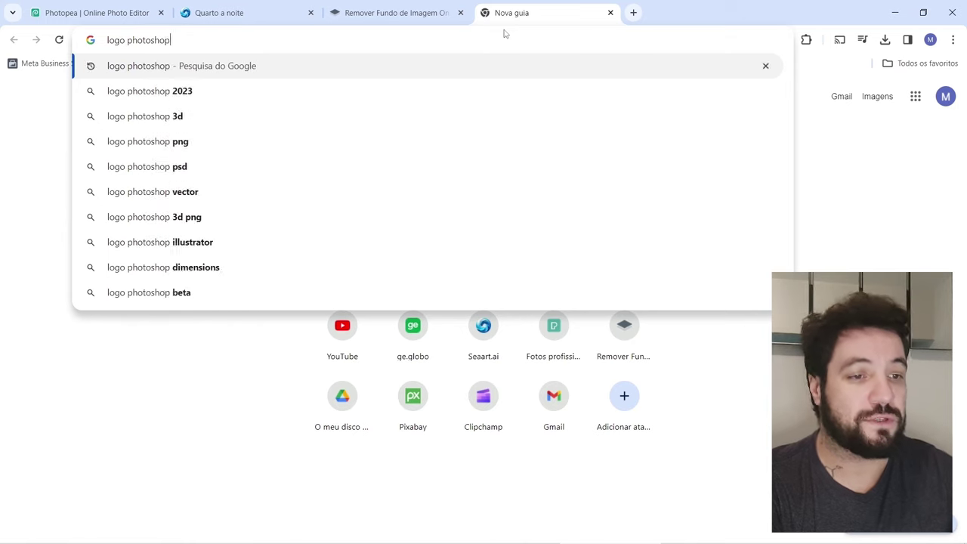
key(Return)
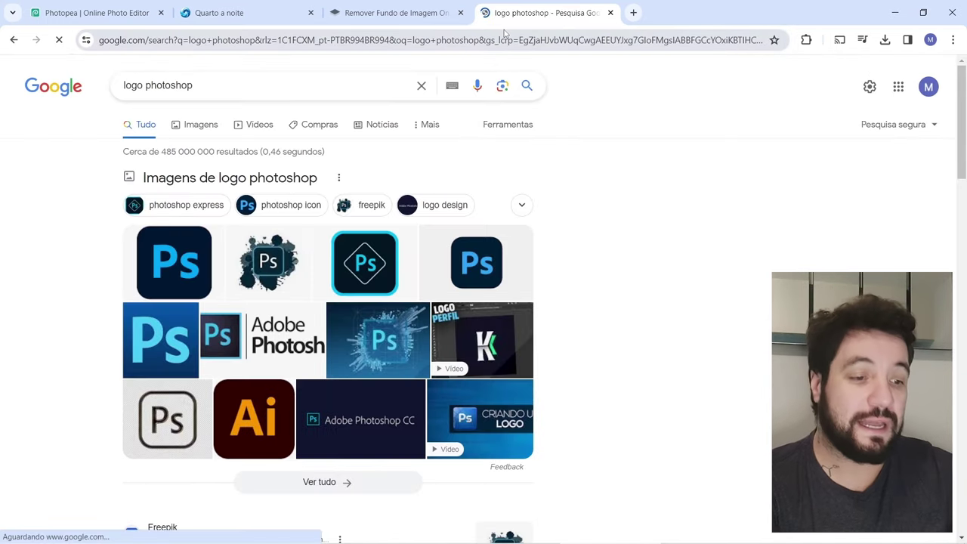
click(197, 134)
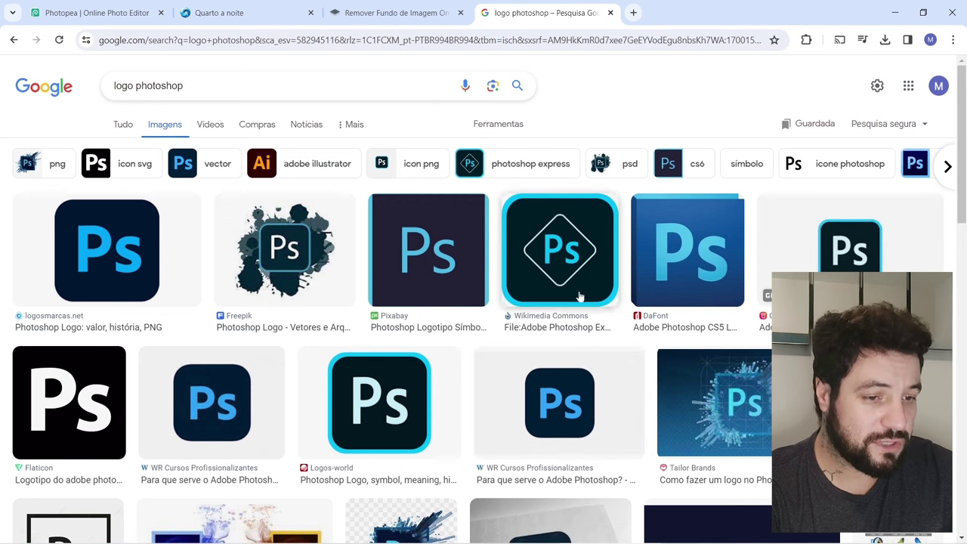
Step: Save the logosmarcas.net Photoshop logo as the PNG image Adobe-Photoshop-Logo in the Downloads folder
click(136, 207)
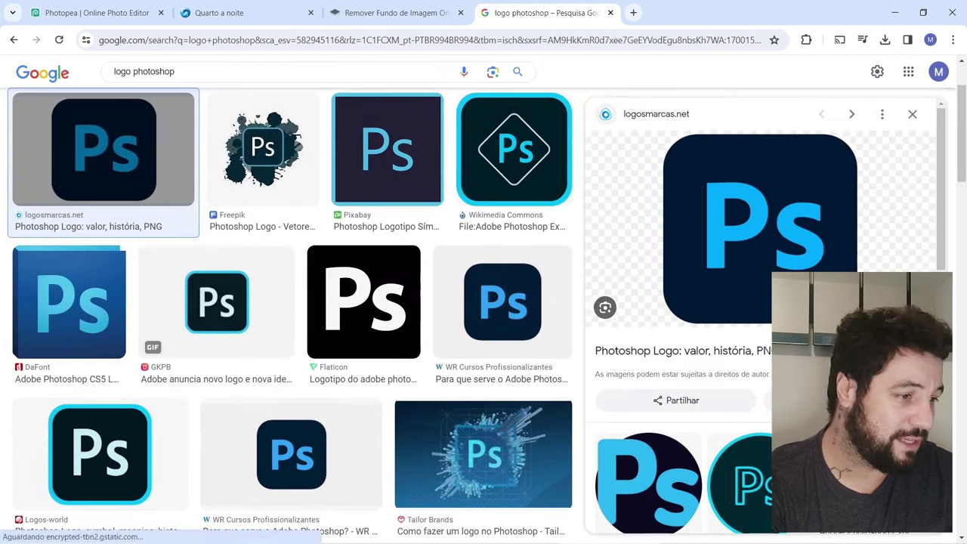
right_click(757, 207)
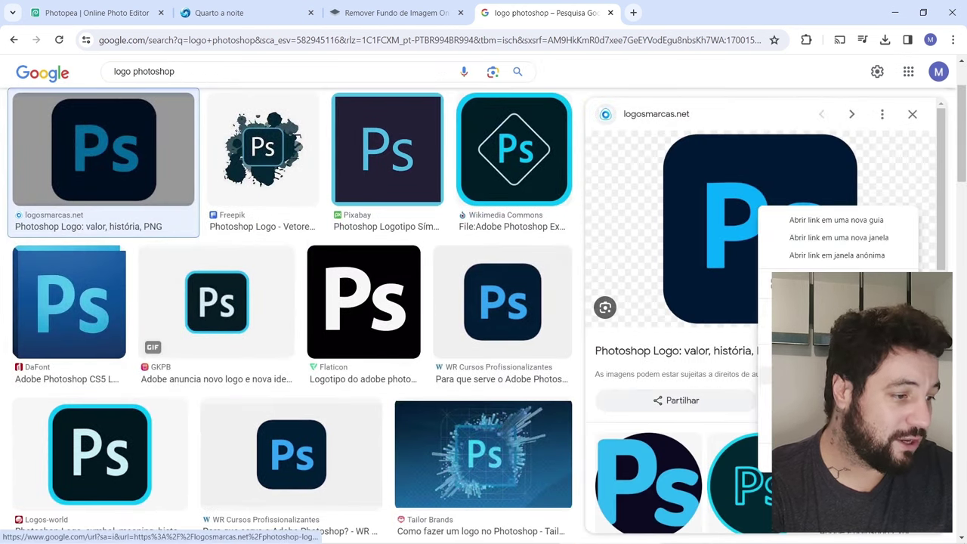
click(801, 327)
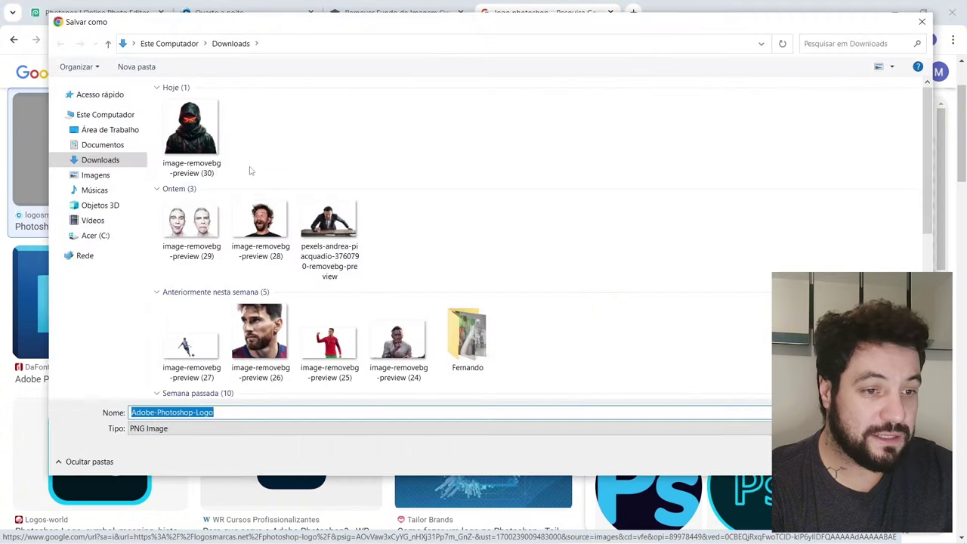
click(113, 160)
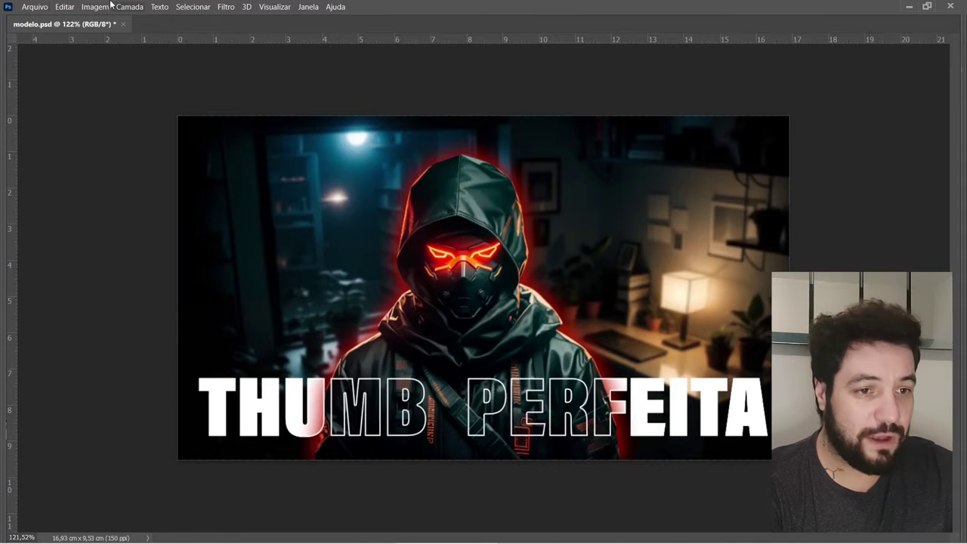
Step: Open Adobe-Photoshop-Logo.png from Downloads in Photoshop, leaving its colours without colour management
click(34, 6)
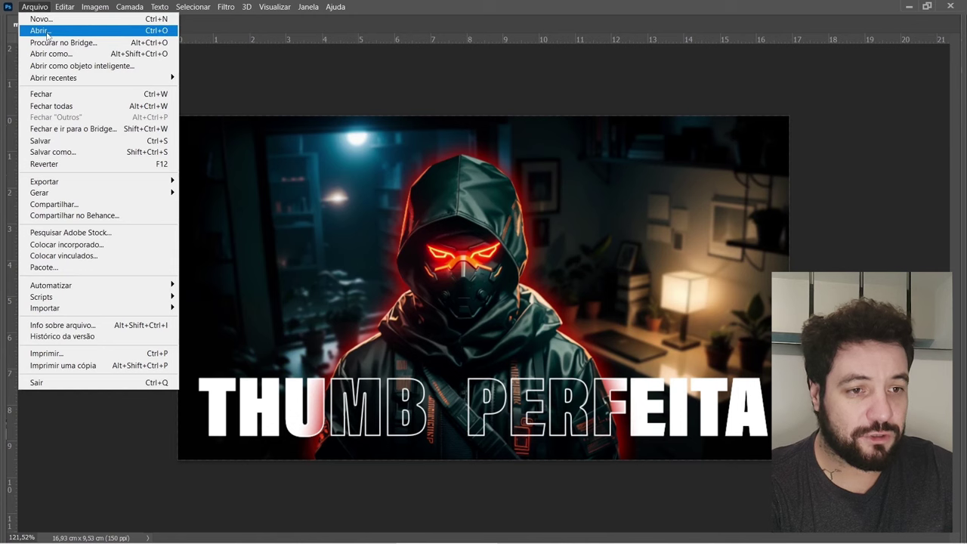
click(39, 30)
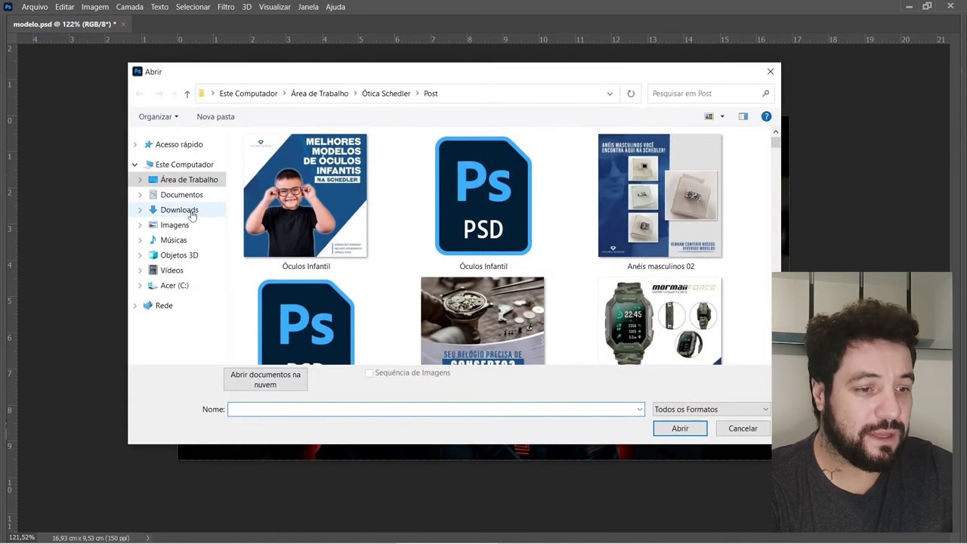
click(179, 209)
double_click(287, 189)
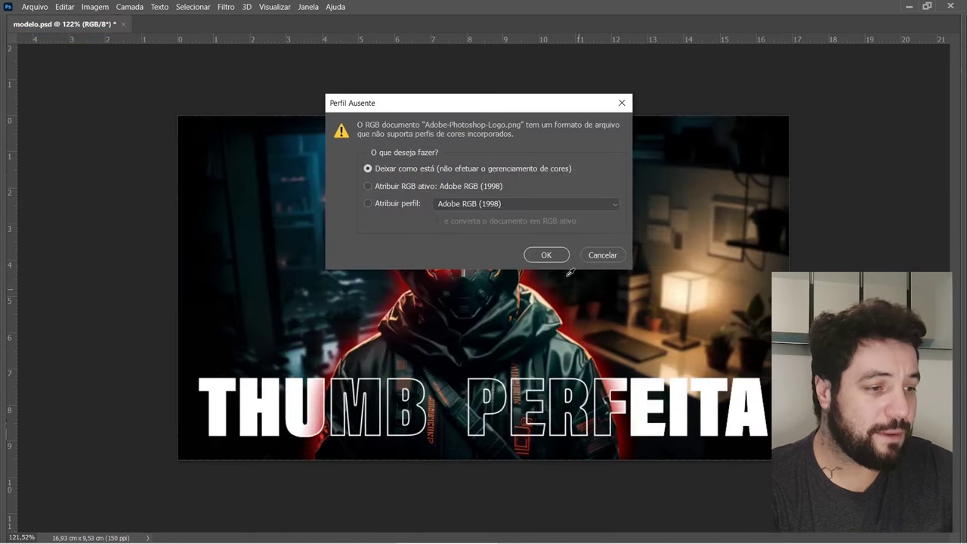
click(541, 257)
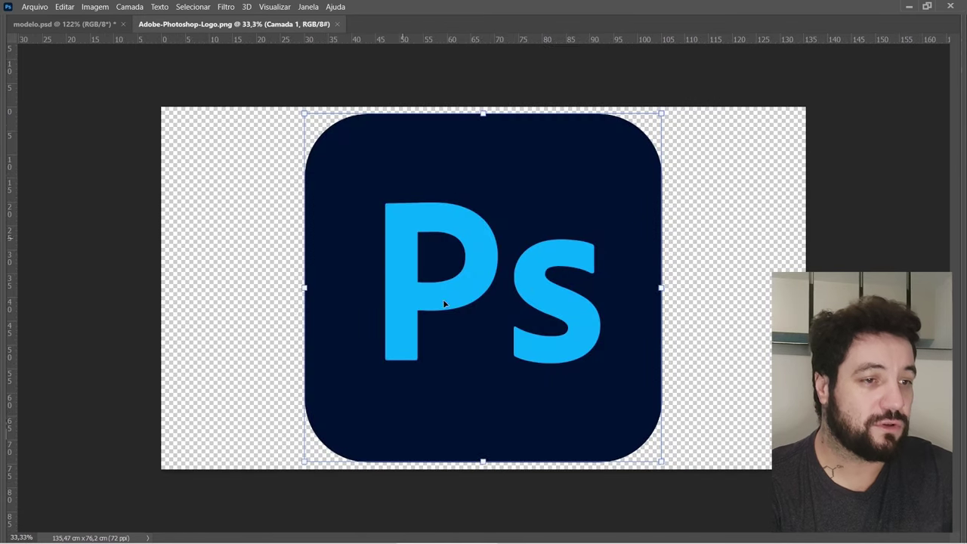
Step: Bring the Photoshop logo into modelo.psd and scale it down to a small badge beside the hooded figure
drag(537, 229, 67, 25)
drag(646, 237, 640, 234)
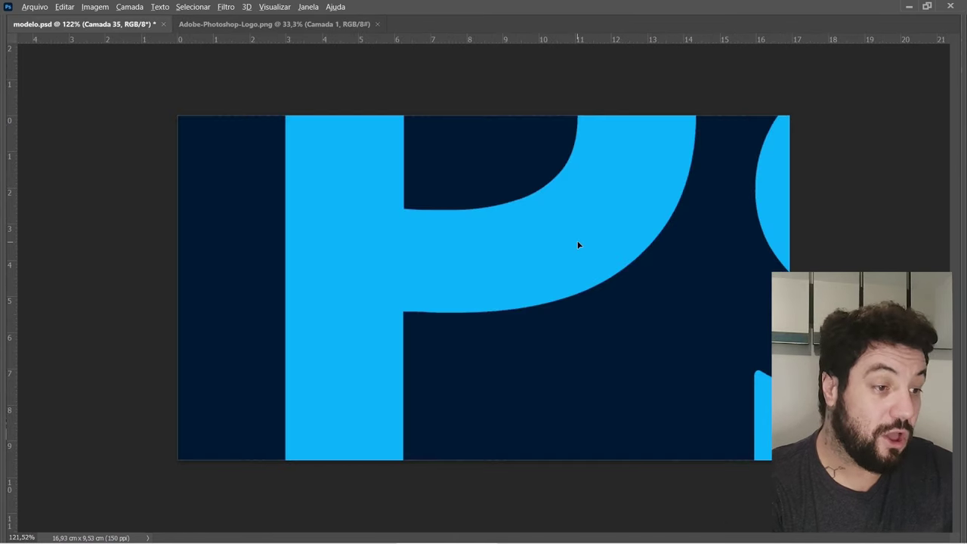
key(ctrl+t)
drag(676, 272, 453, 279)
scroll(454, 279, up, 10)
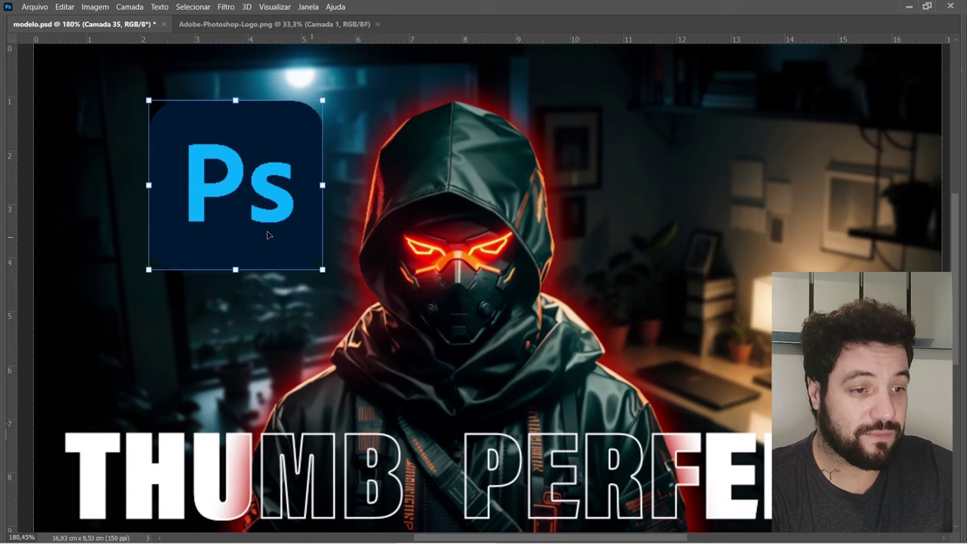
Step: Move the logo to the dark shelf area above the lamp and shrink it slightly
drag(268, 235, 821, 250)
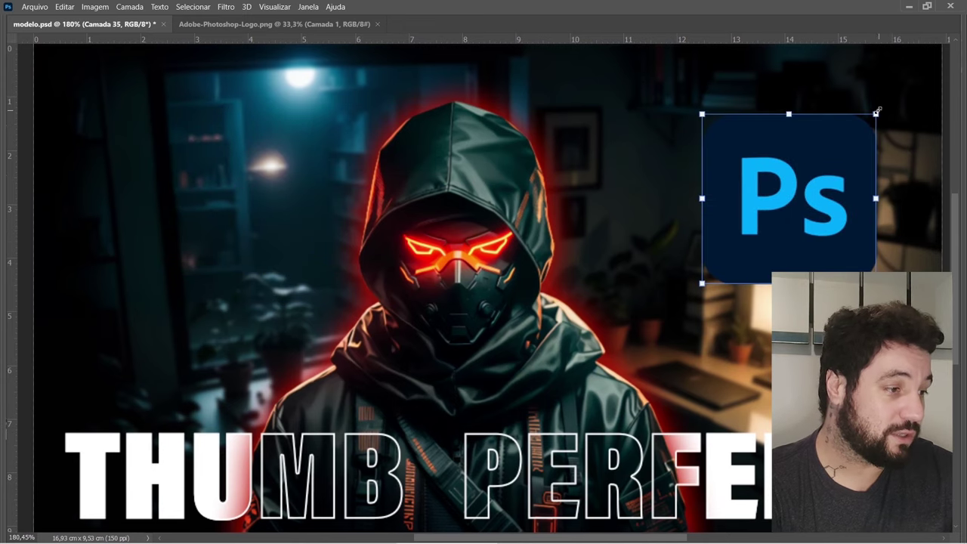
drag(877, 111, 842, 142)
drag(804, 217, 815, 191)
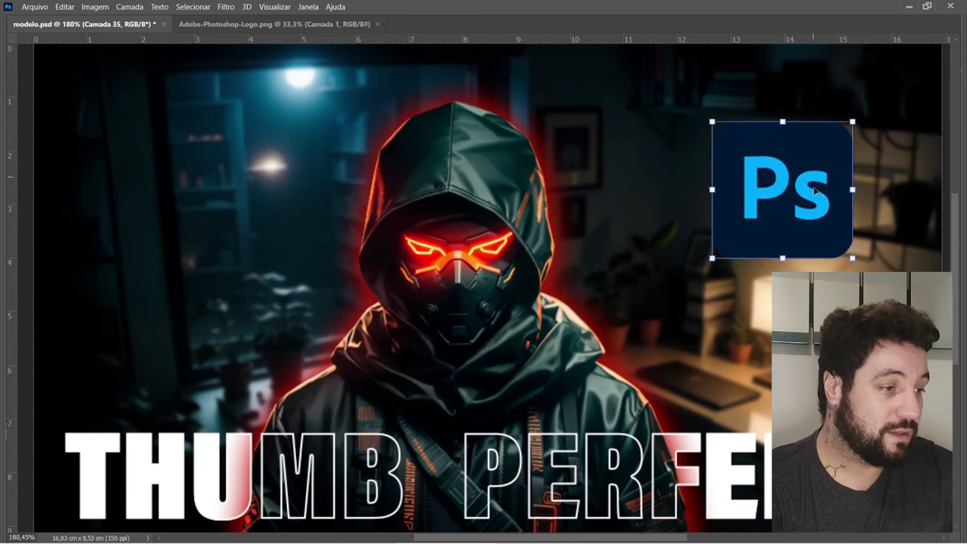
key(ctrl+0)
key(Tab)
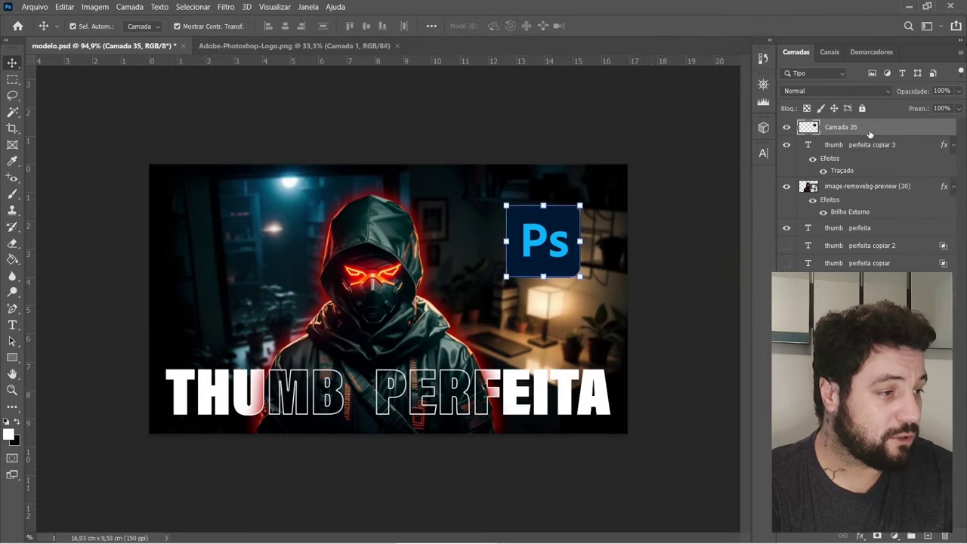
Step: Add a white stroke to the Photoshop logo through its layer style and check the whole thumbnail
right_click(870, 134)
click(794, 34)
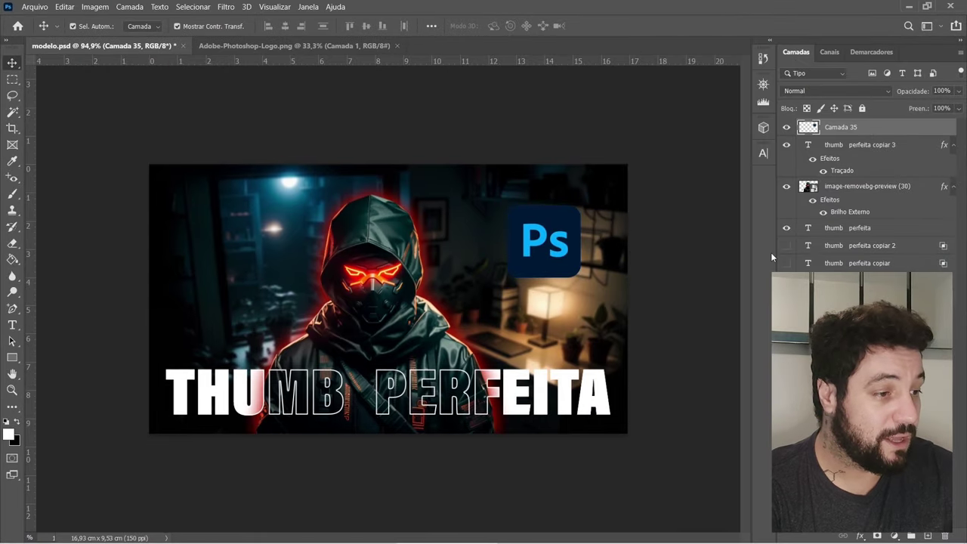
drag(517, 36, 601, 305)
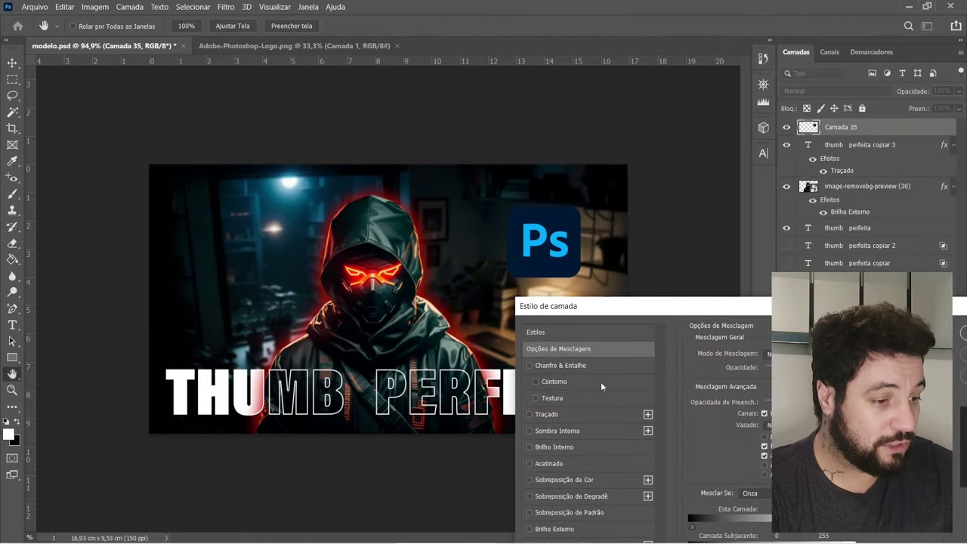
click(546, 414)
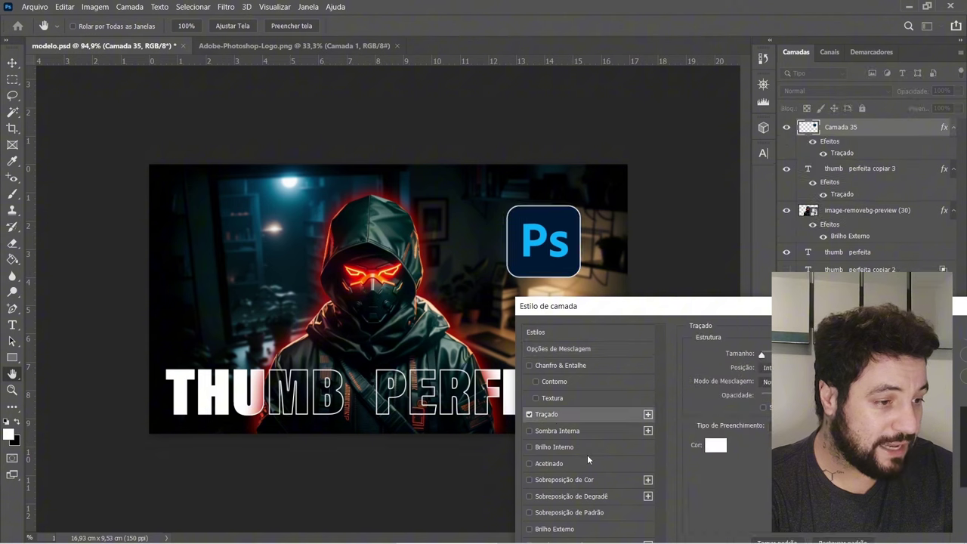
drag(602, 306, 376, 314)
click(750, 336)
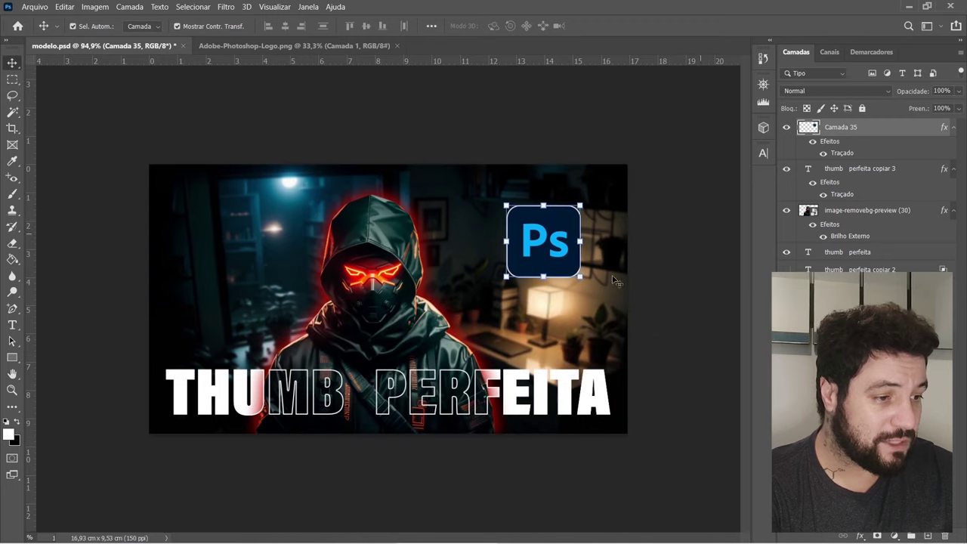
click(706, 277)
key(ctrl+0)
scroll(706, 277, down, 1)
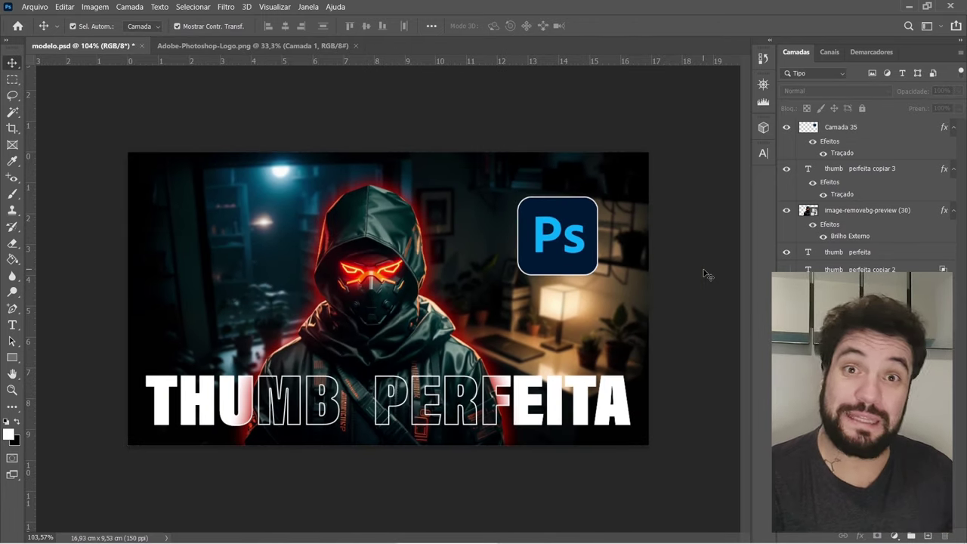
Step: Duplicate the logo, hide the copy's stroke effect, and place the copy over the blue window across from the original
click(584, 236)
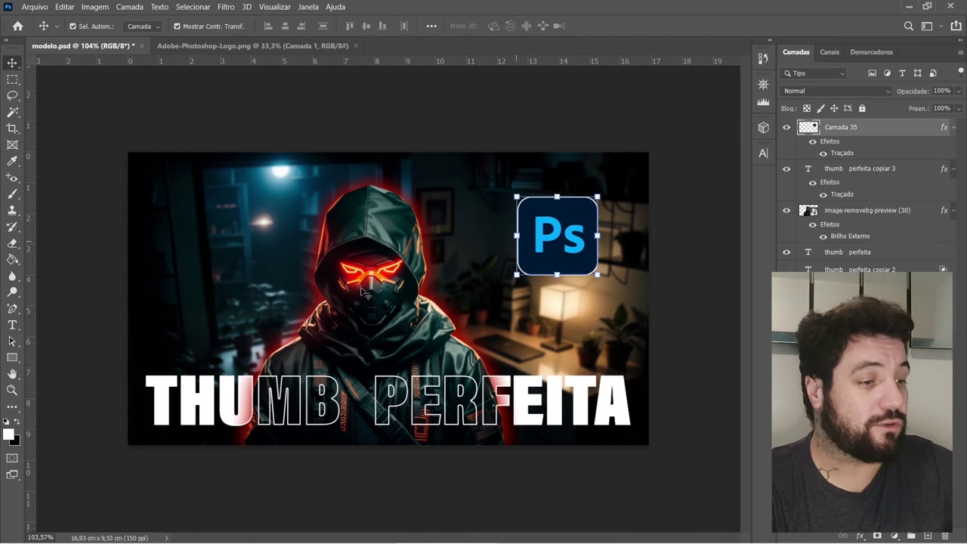
key(ctrl+j)
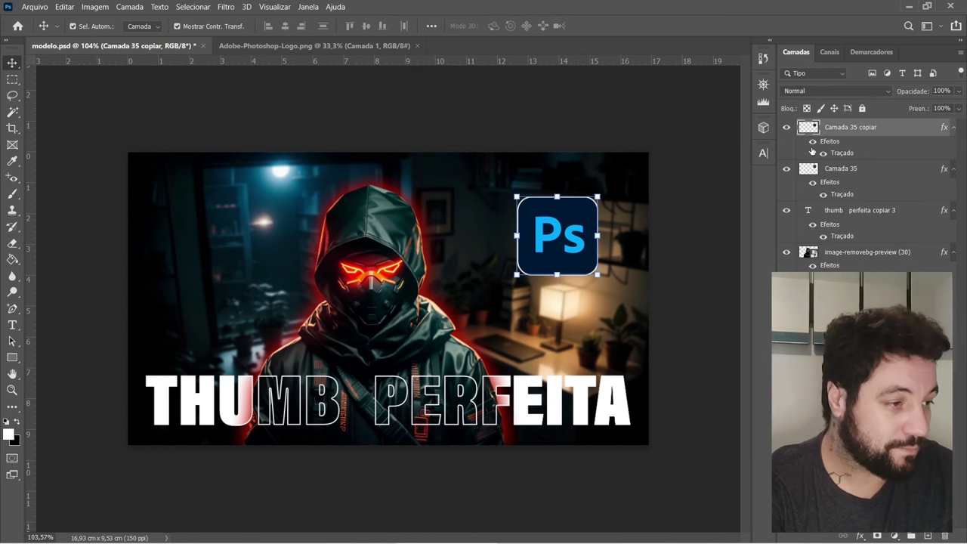
click(812, 141)
mouse_move(572, 234)
mouse_down()
mouse_move(344, 269)
mouse_move(231, 225)
mouse_move(235, 252)
mouse_move(238, 242)
mouse_up()
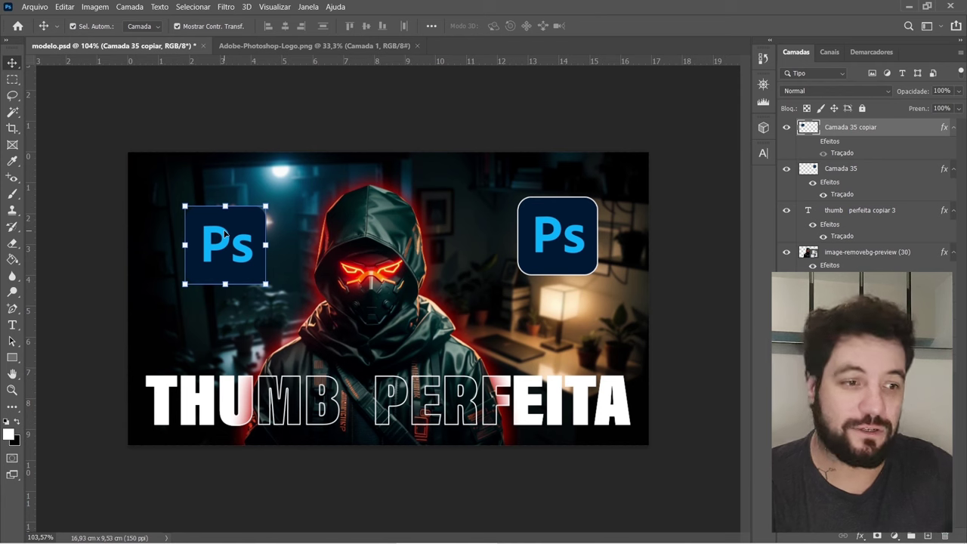
Step: Apply a Motion Blur to the logo copy with an angle of -37° and a distance of 42 pixels
click(226, 6)
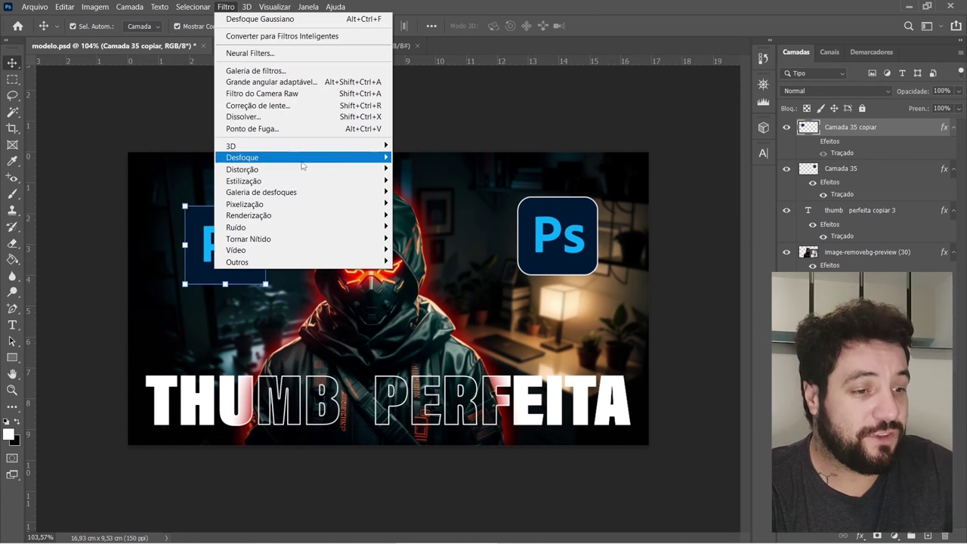
mouse_move(306, 164)
click(444, 203)
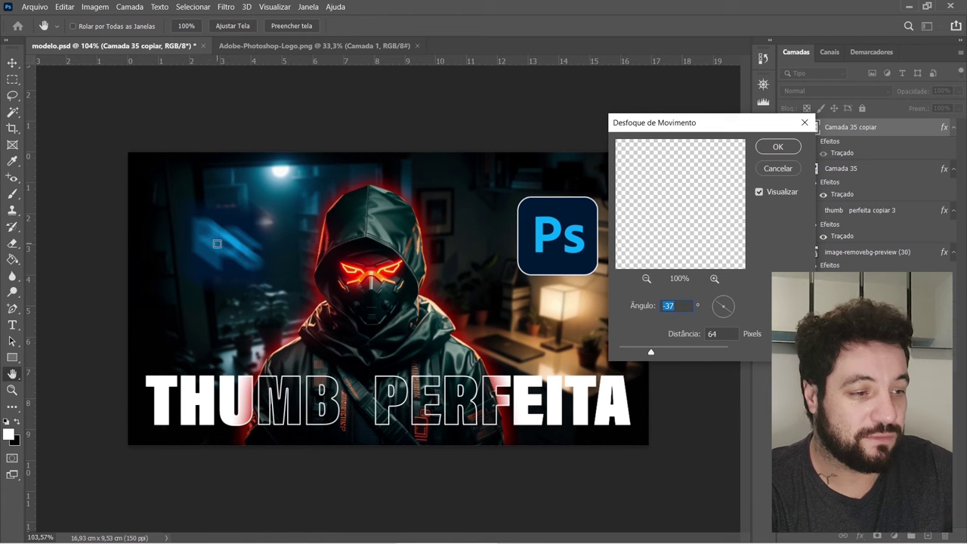
mouse_move(643, 354)
mouse_down()
mouse_move(633, 355)
mouse_move(643, 354)
mouse_up()
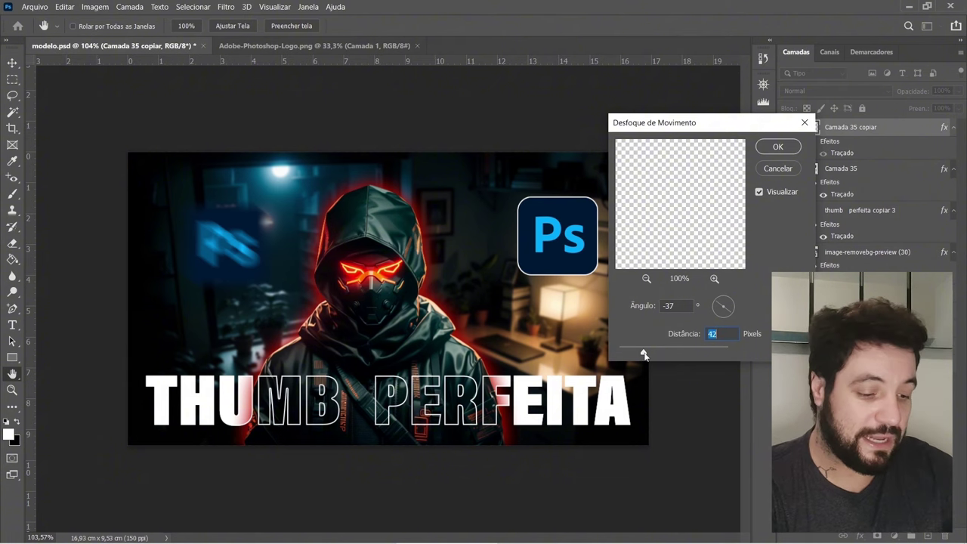
key(Return)
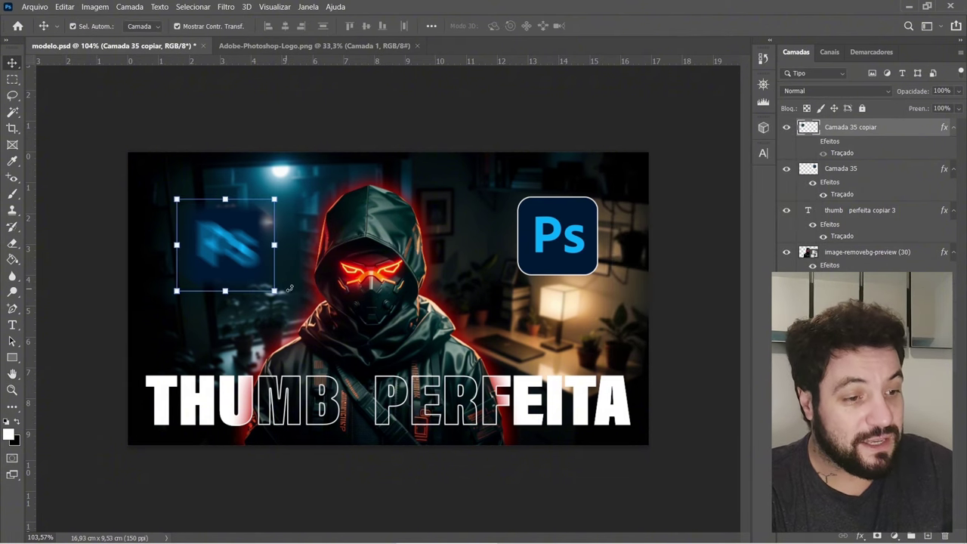
Step: Rotate the blurred logo about -15° and place it partly outside the thumbnail's upper-left corner
drag(289, 287, 298, 270)
drag(222, 263, 160, 182)
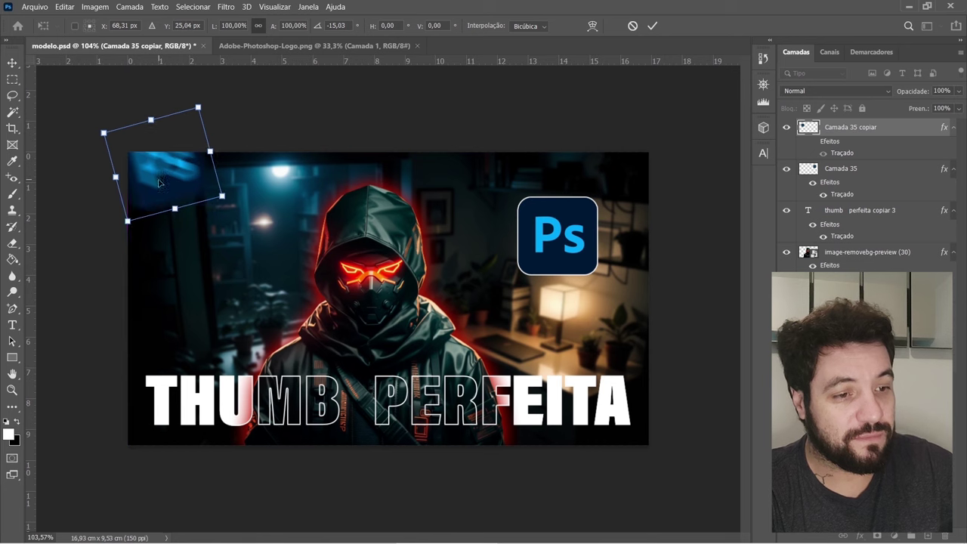
key(Return)
key(ctrl)
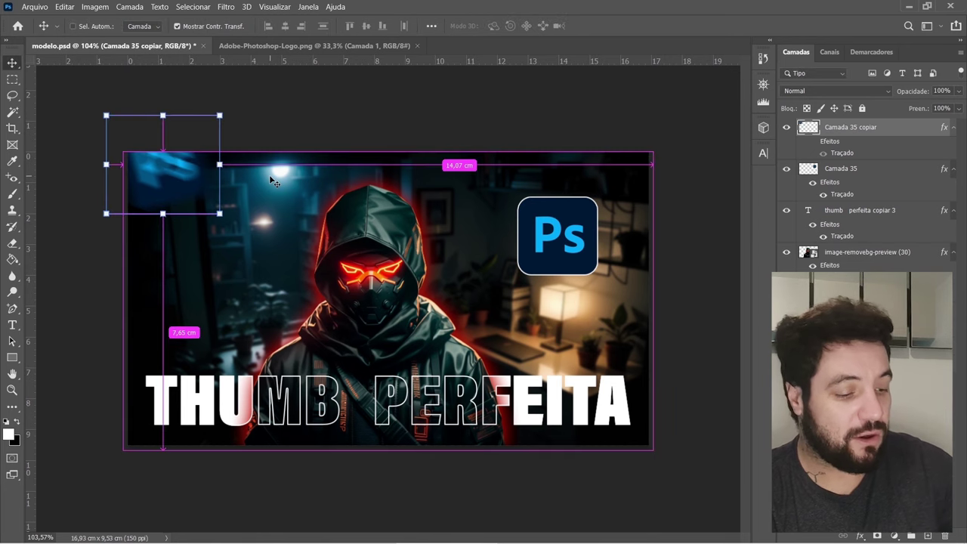
Step: Duplicate the blurred logo into the thumbnail's lower-right corner and rotate the copy slightly
drag(188, 169, 686, 457)
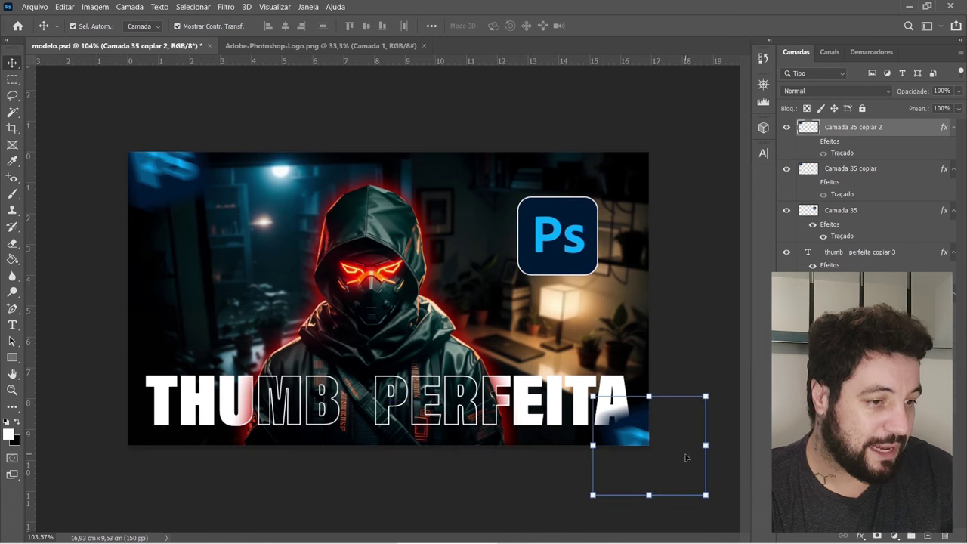
drag(704, 380, 716, 438)
key(Escape)
Step: Duplicate the upper-left blurred logo, enlarge the copy, and send it behind the hooded figure beside the hood
ctrl+click(167, 178)
drag(163, 176, 406, 304)
key(Return)
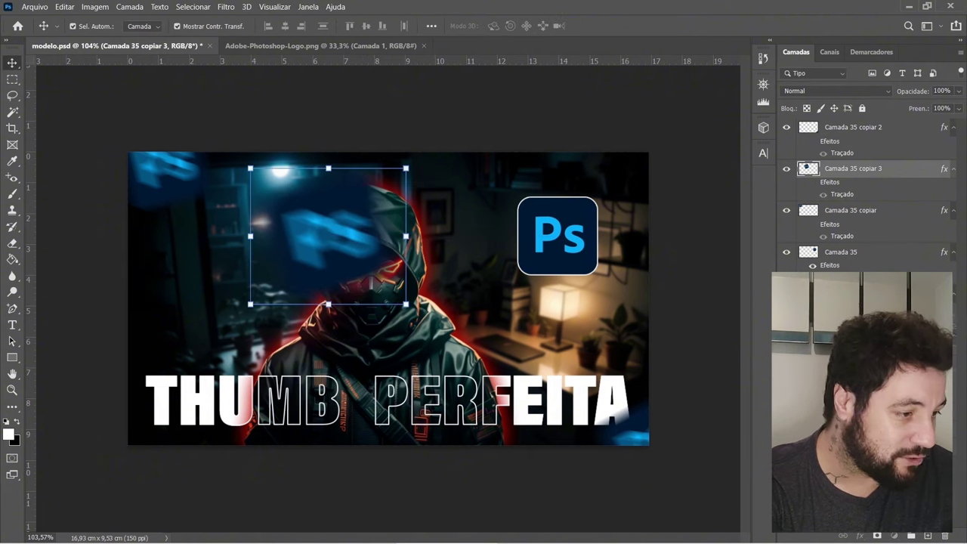
key(Delete)
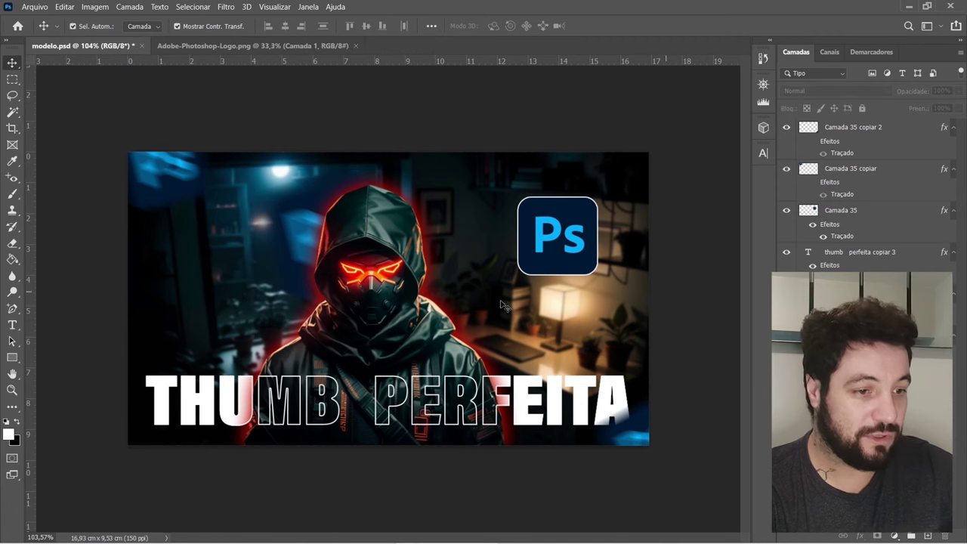
Step: Tuck the upper-left blurred logo further into the corner at 67% fill, and shift the outlined logo slightly right
drag(169, 181, 161, 170)
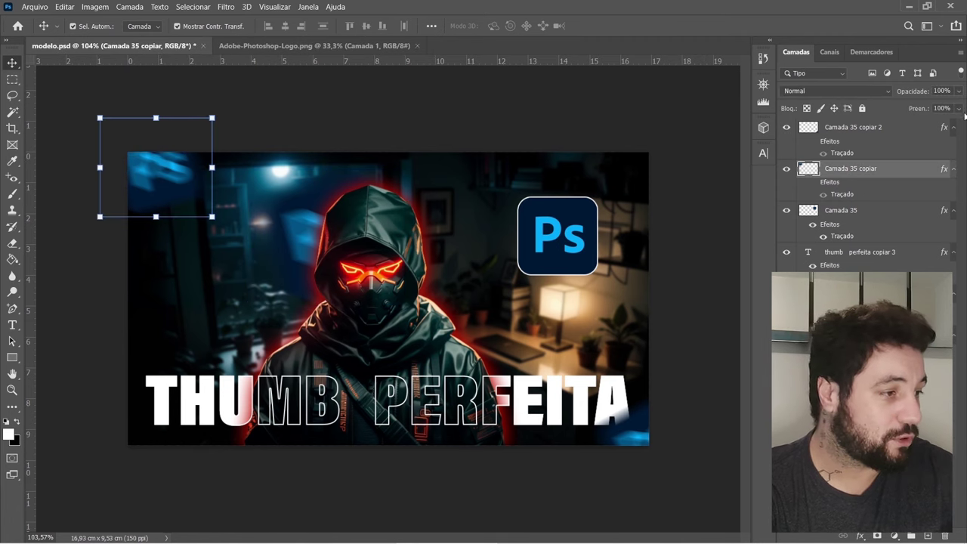
drag(943, 125, 940, 124)
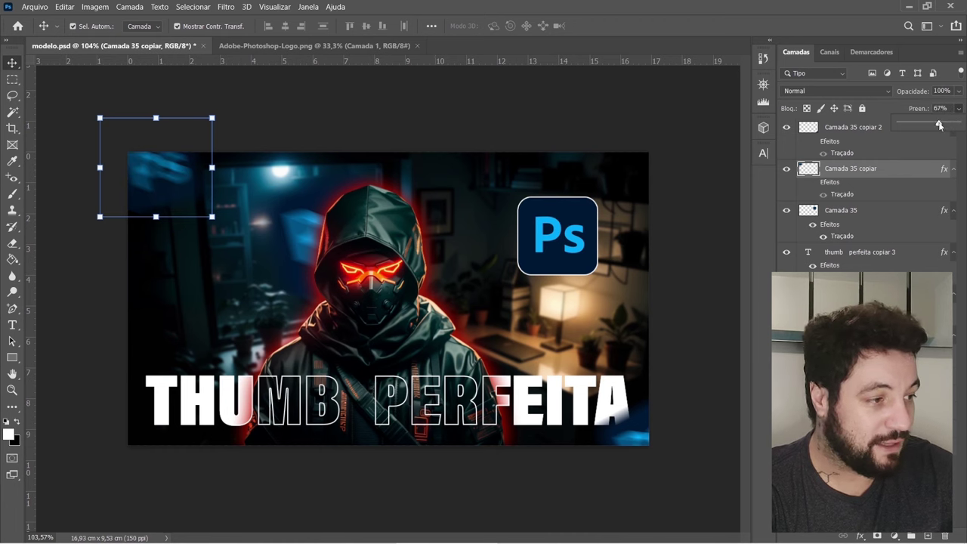
click(548, 123)
drag(584, 225, 590, 228)
click(689, 417)
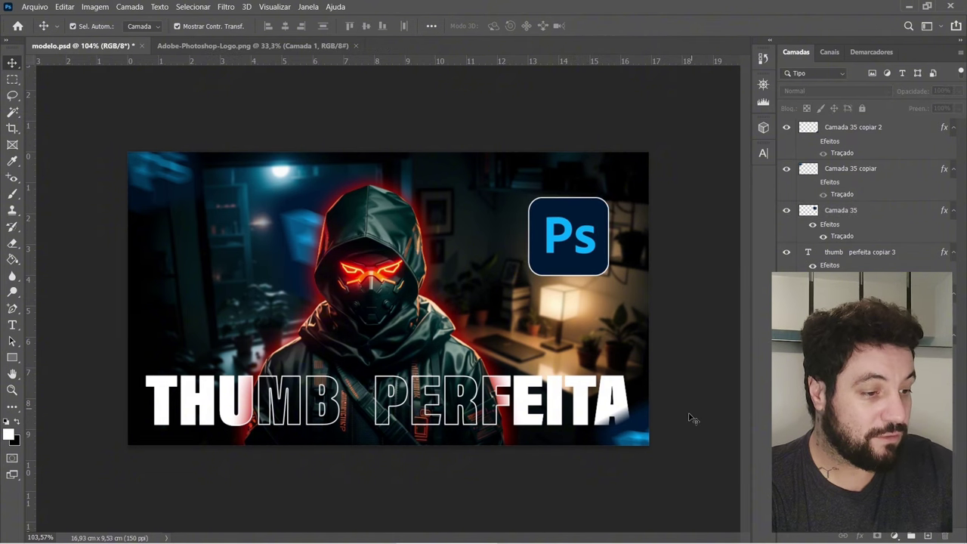
Step: Duplicate the lower-right blurred logo into the thumbnail's upper-right corner and lower the copy's opacity to about 48%
alt+click(645, 450)
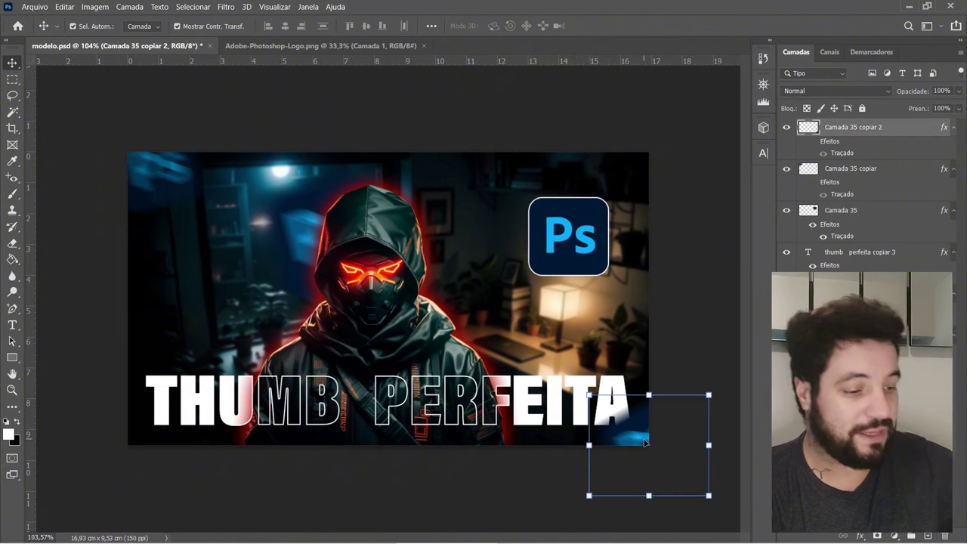
click(689, 316)
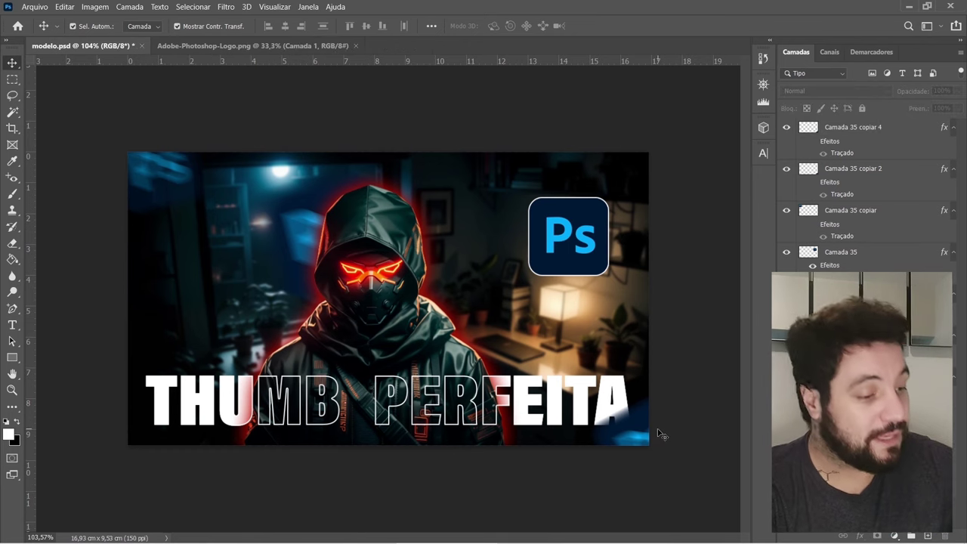
drag(645, 435, 648, 141)
click(958, 90)
drag(957, 107, 936, 107)
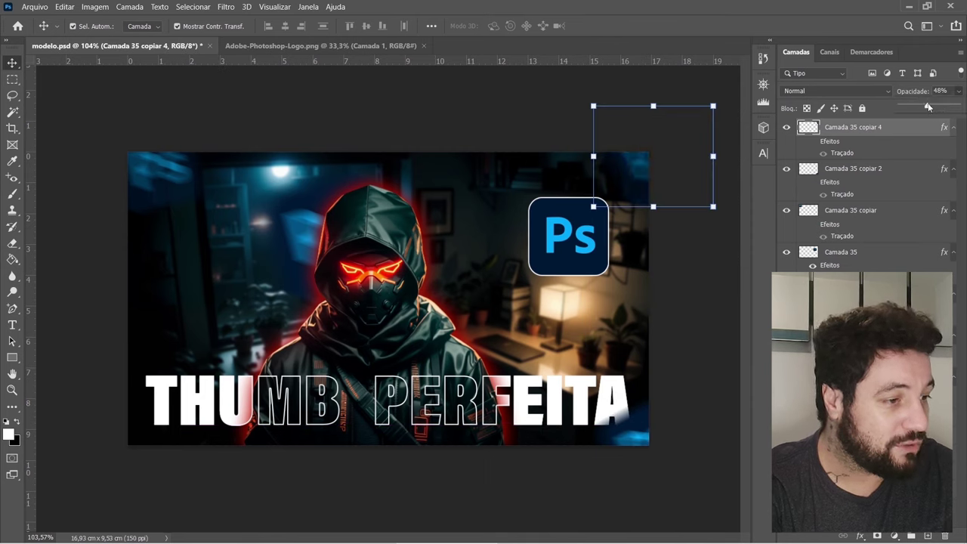
Step: Move the outlined Photoshop logo slightly down and closer to the hooded figure, just above the lamp
drag(572, 237, 552, 247)
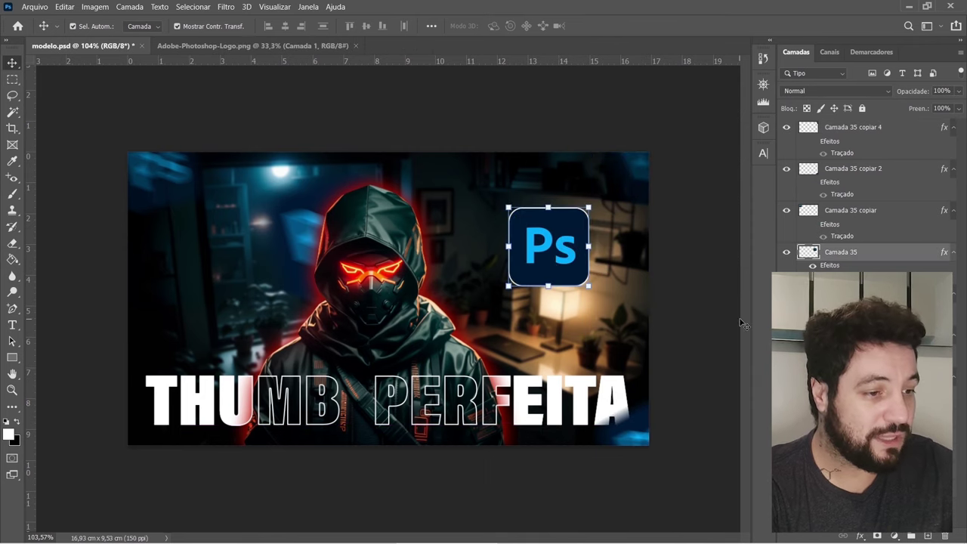
click(701, 323)
scroll(701, 323, down, 2)
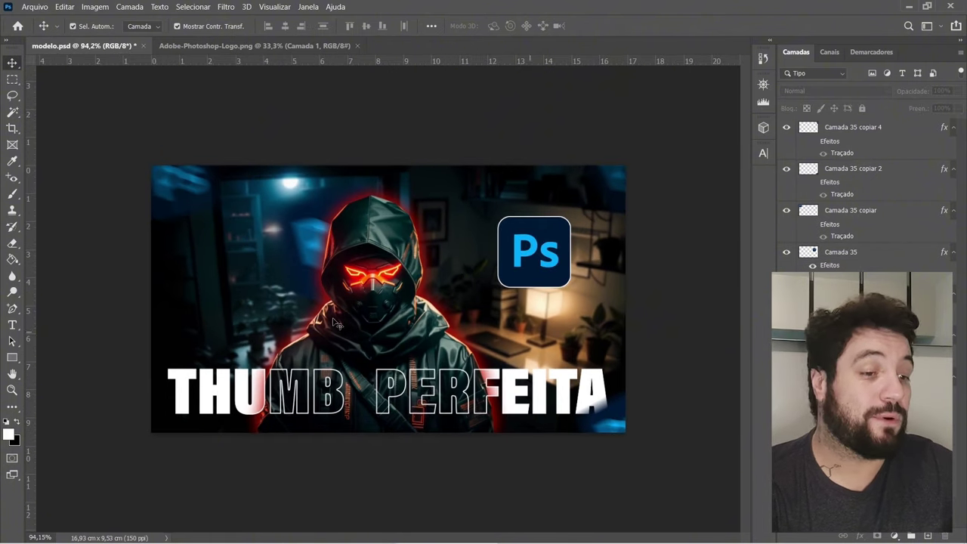
Step: Darken the blurred office background layer with a Curves adjustment
click(567, 321)
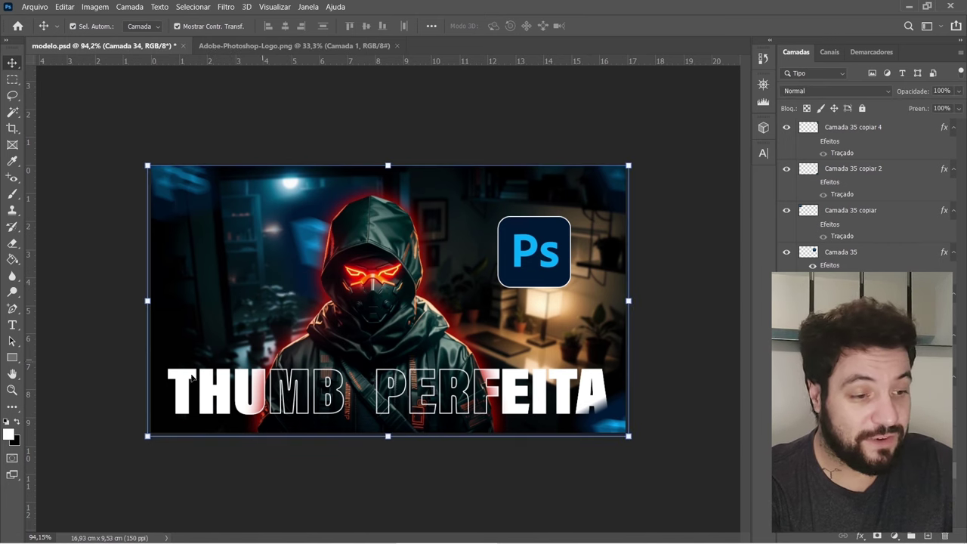
key(ctrl+m)
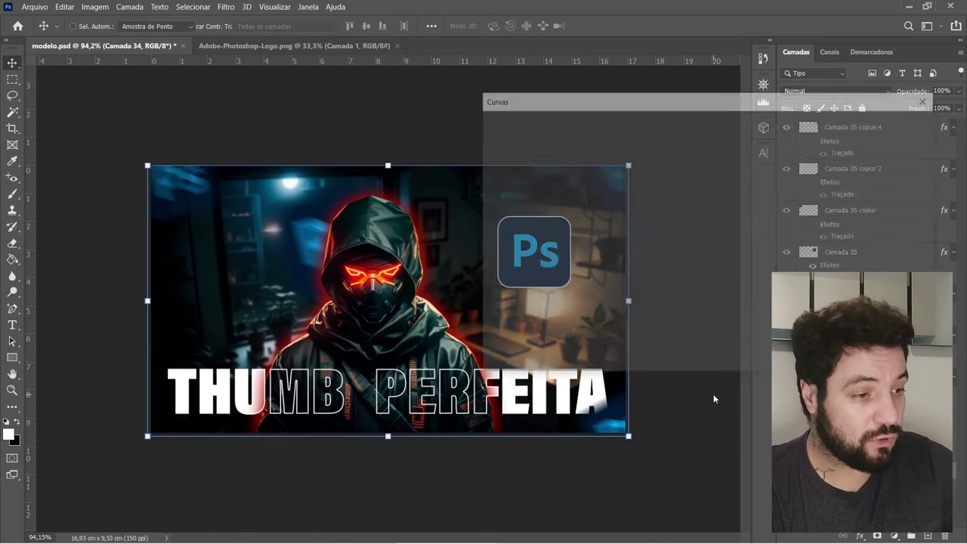
drag(621, 240, 639, 255)
key(Return)
key(v)
click(654, 402)
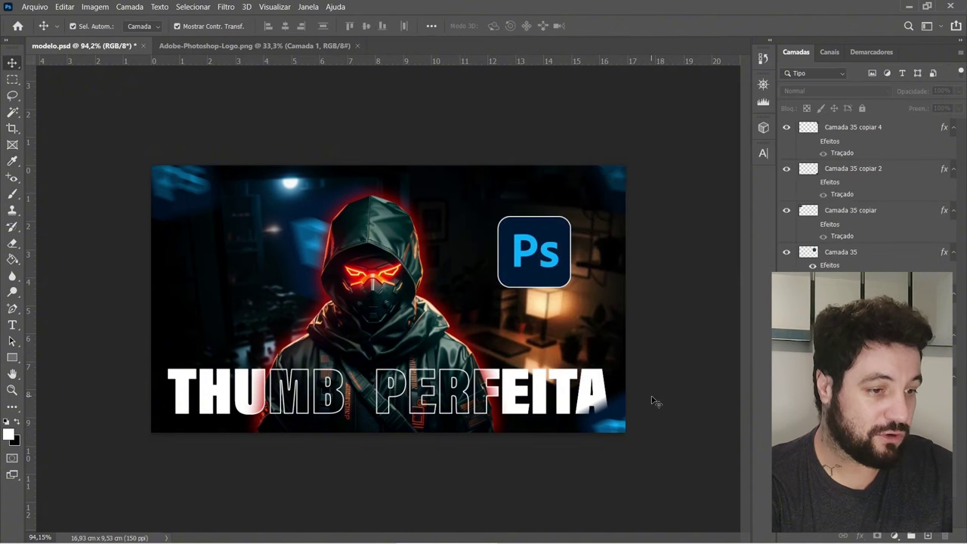
Step: Enlarge the hooded figure and shift it slightly right in the thumbnail
scroll(349, 356, up, 3)
scroll(352, 358, down, 2)
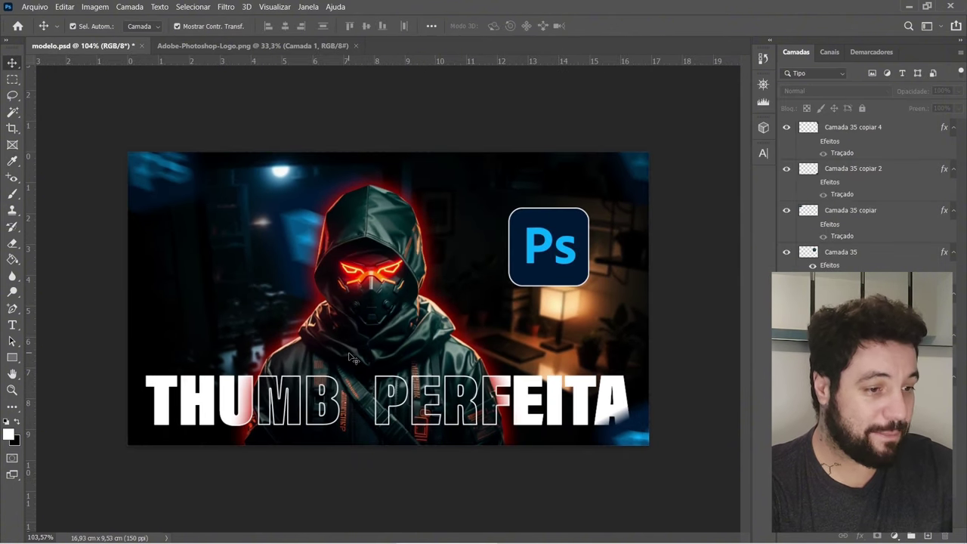
click(381, 278)
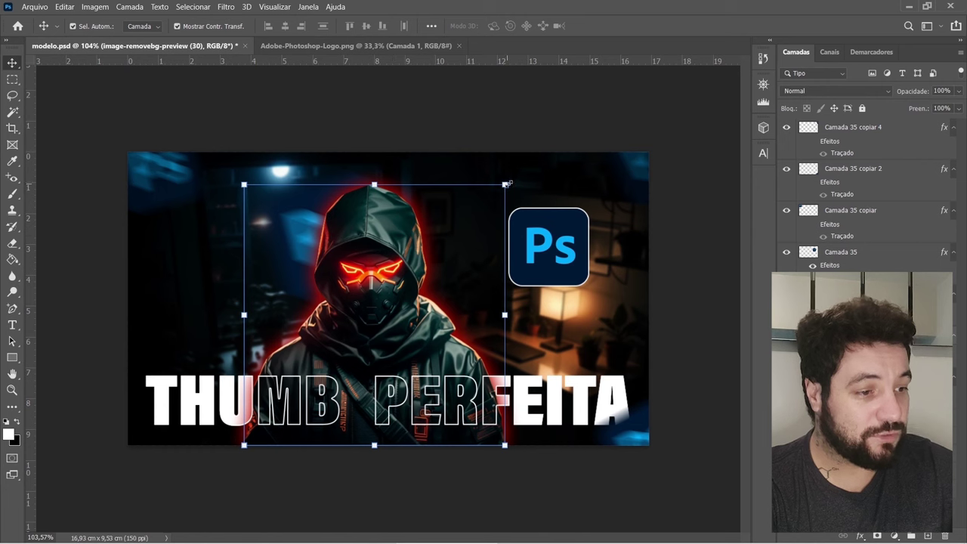
drag(505, 184, 545, 156)
key(Return)
drag(384, 230, 399, 230)
Step: Move the outlined logo to the figure's left and the large blurred logo to its right, lowering the blurred logo's fill
drag(566, 263, 198, 287)
drag(339, 248, 492, 248)
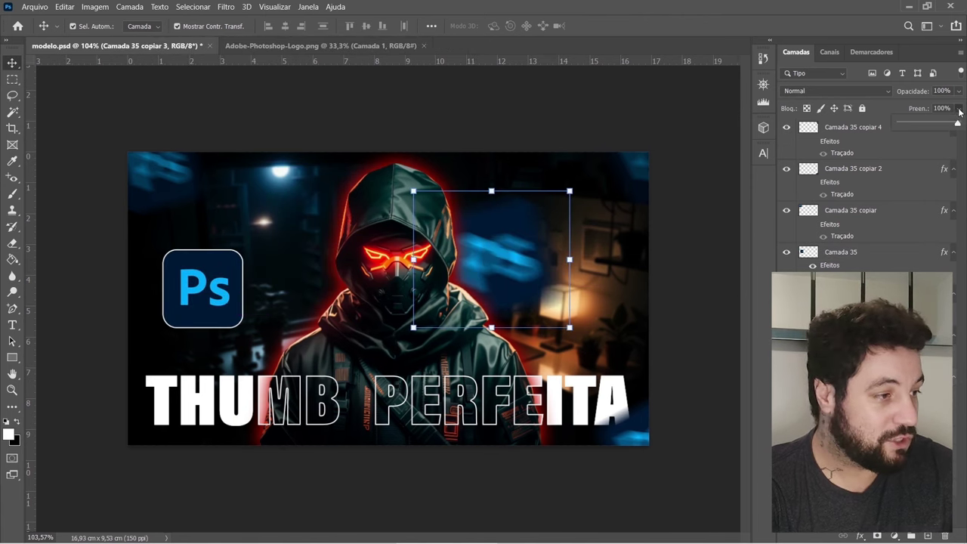
drag(932, 126, 934, 126)
Step: Rotate the outlined Photoshop logo a few degrees counterclockwise and check the whole thumbnail
click(217, 293)
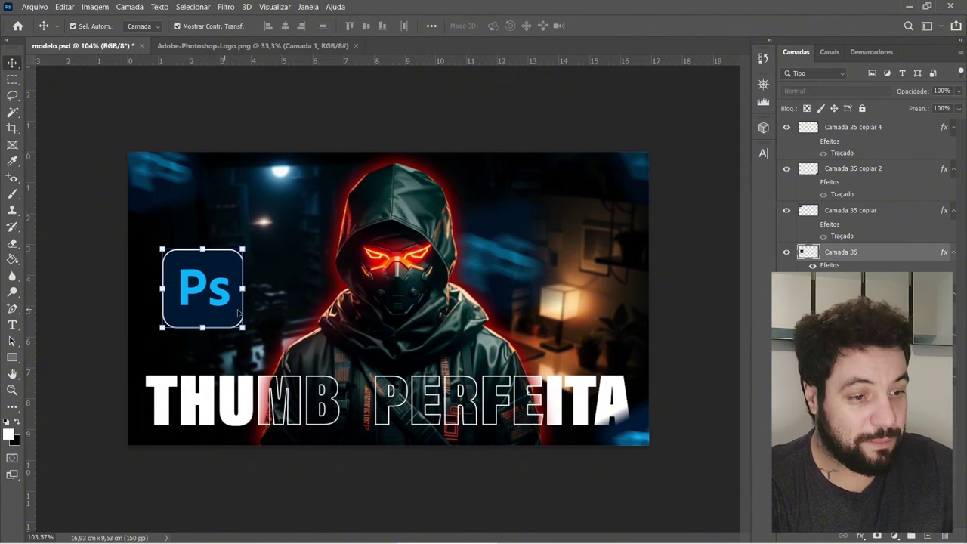
key(ctrl+t)
key(Return)
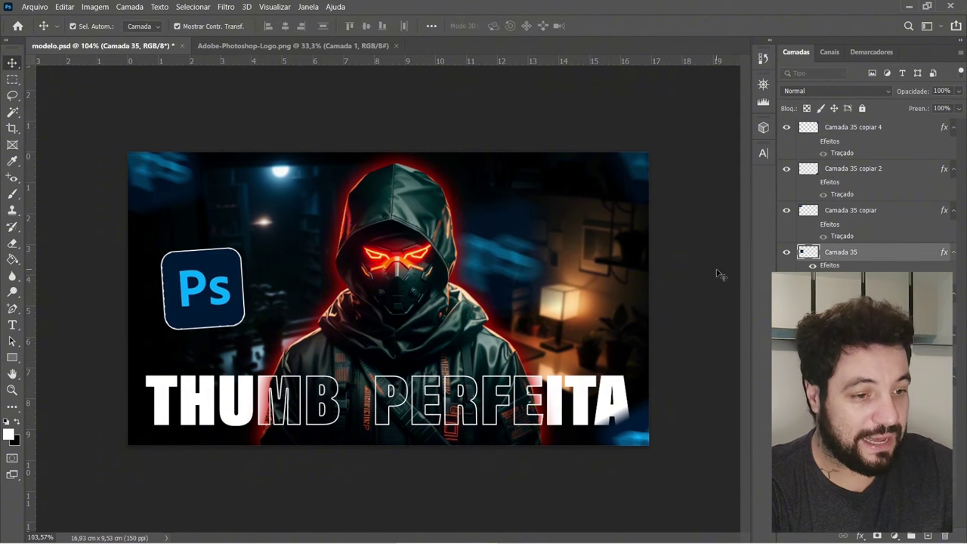
click(690, 291)
scroll(693, 293, down, 2)
scroll(691, 293, down, 1)
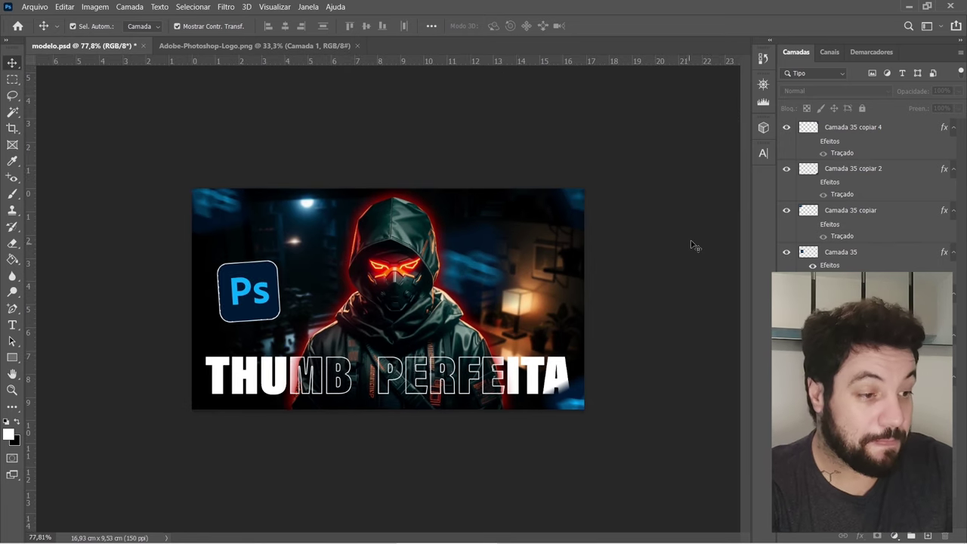
scroll(691, 242, up, 1)
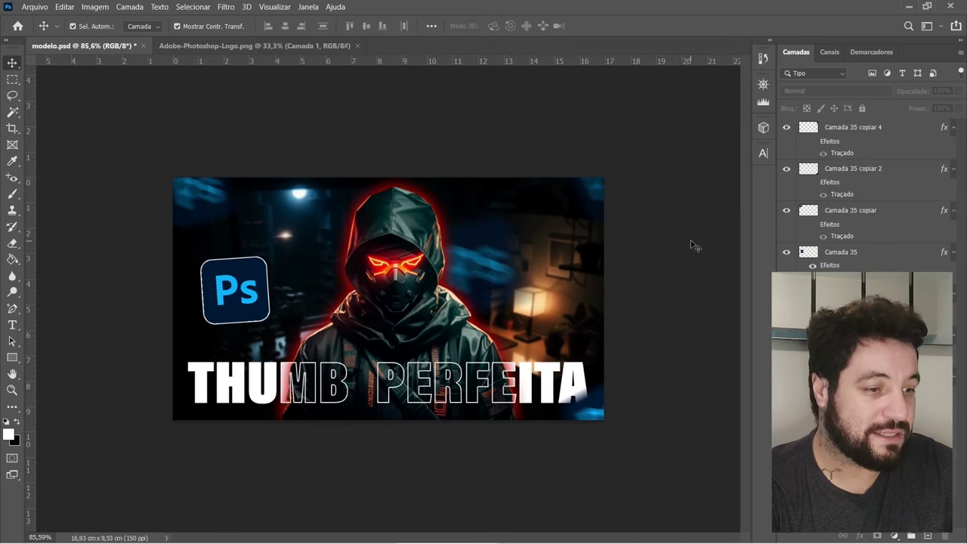
Step: Try the hooded figure further right, behind the word PERFEITA, and undo the move
drag(405, 316, 473, 330)
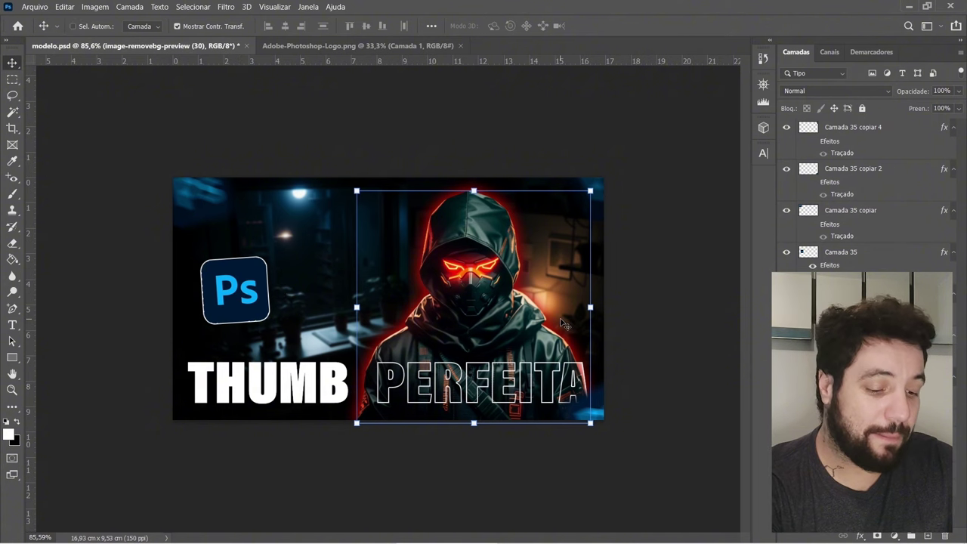
key(ctrl+z)
click(680, 254)
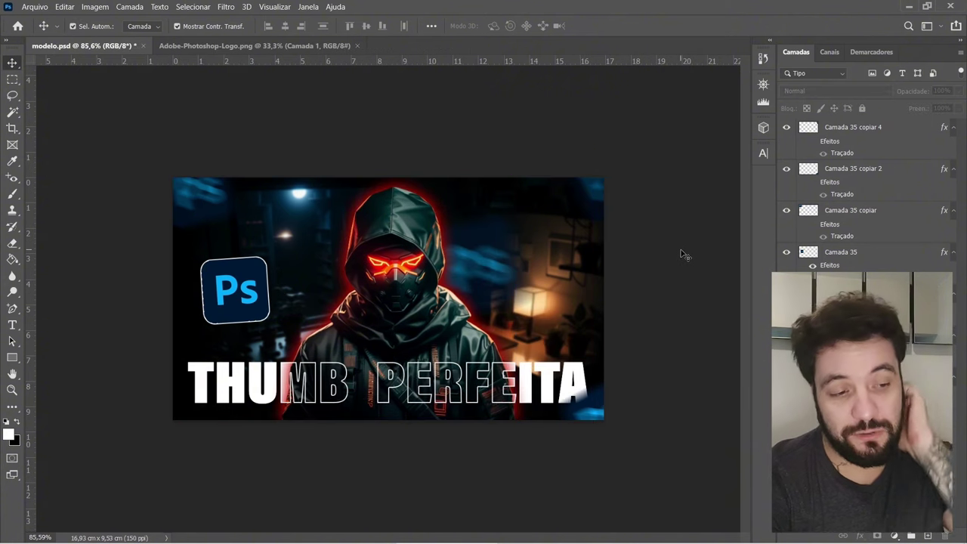